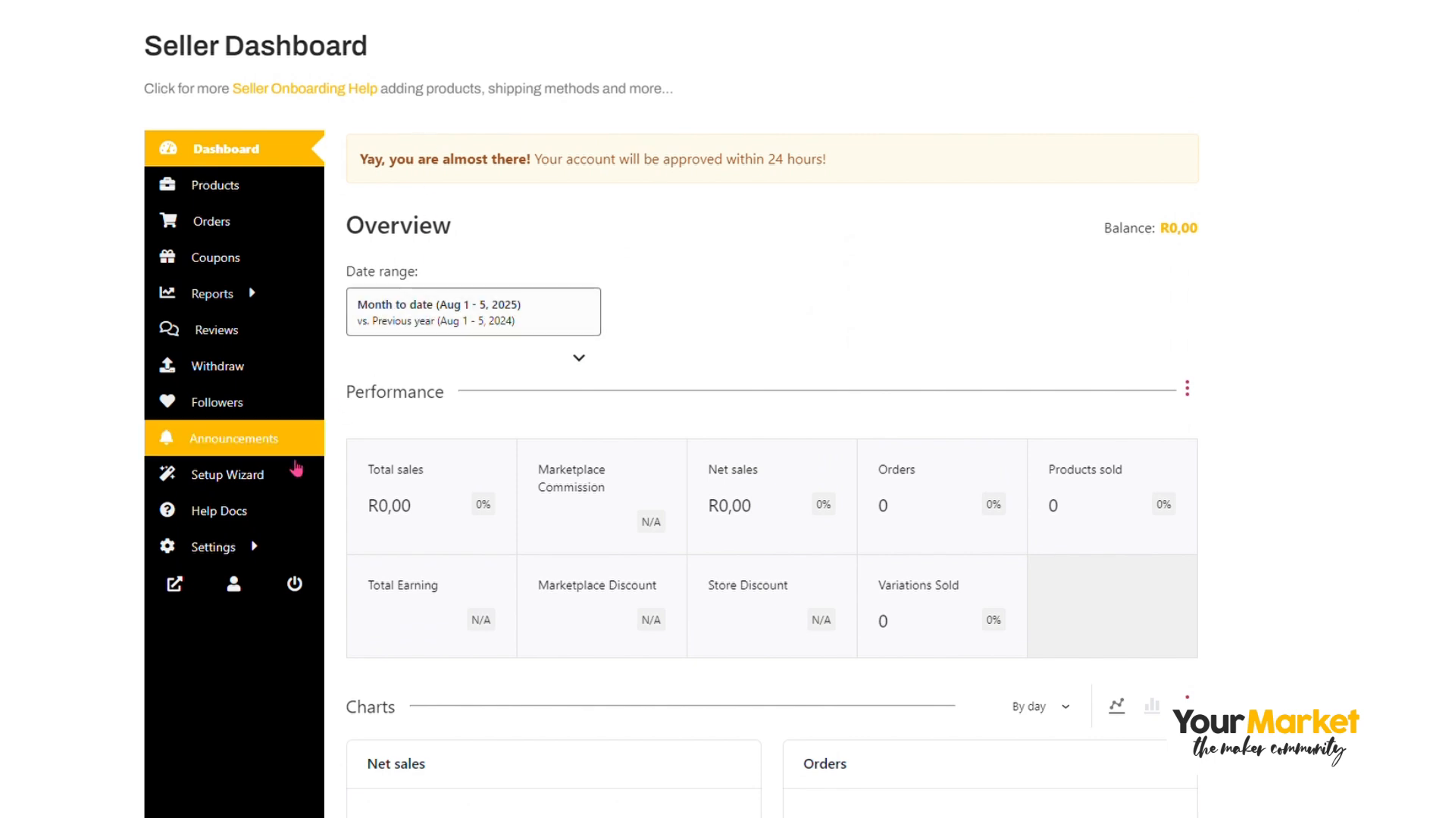
Open the Shipping settings from the Settings entry in the sidebar.
mouse_move(237, 555)
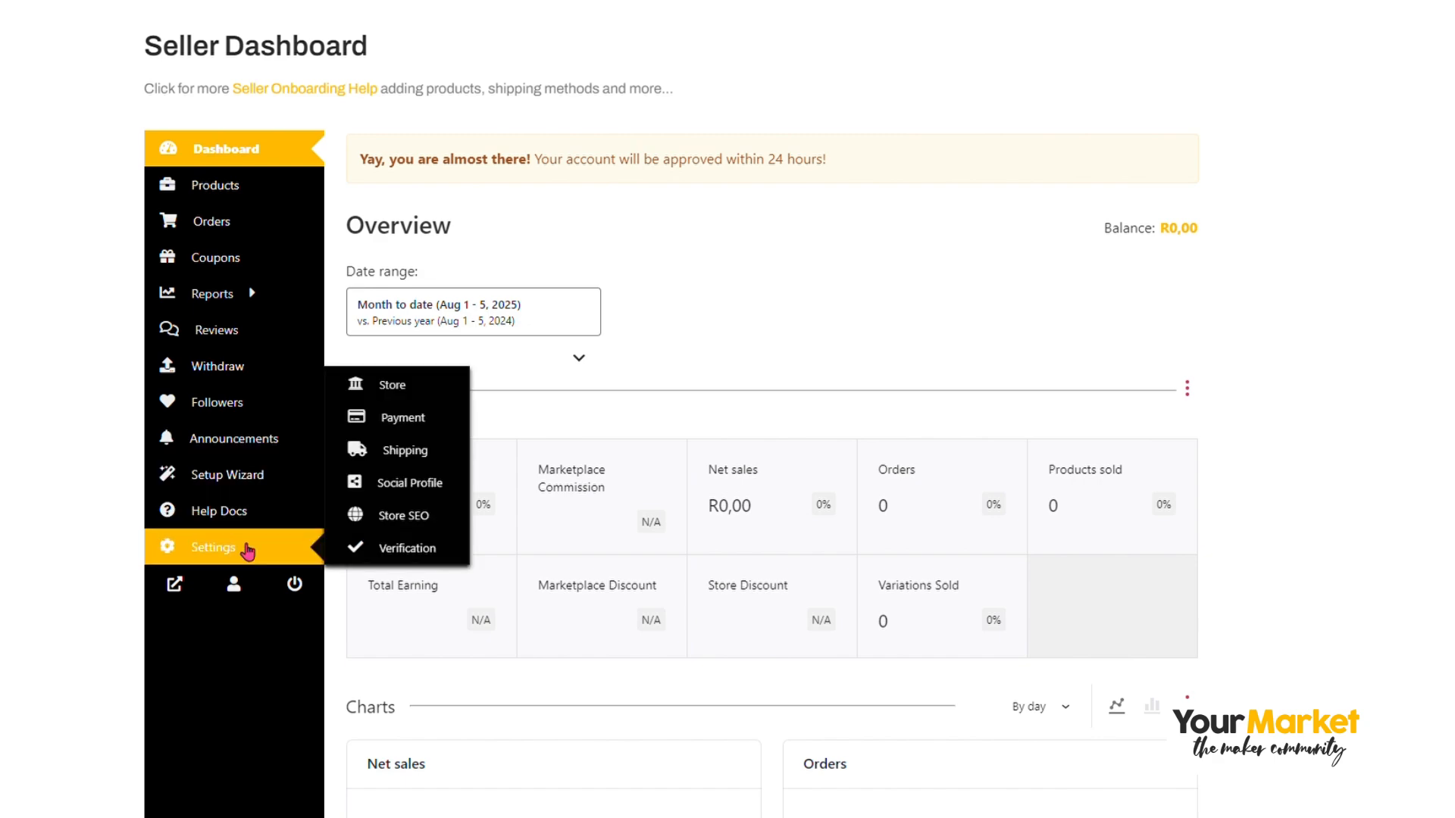
click(395, 455)
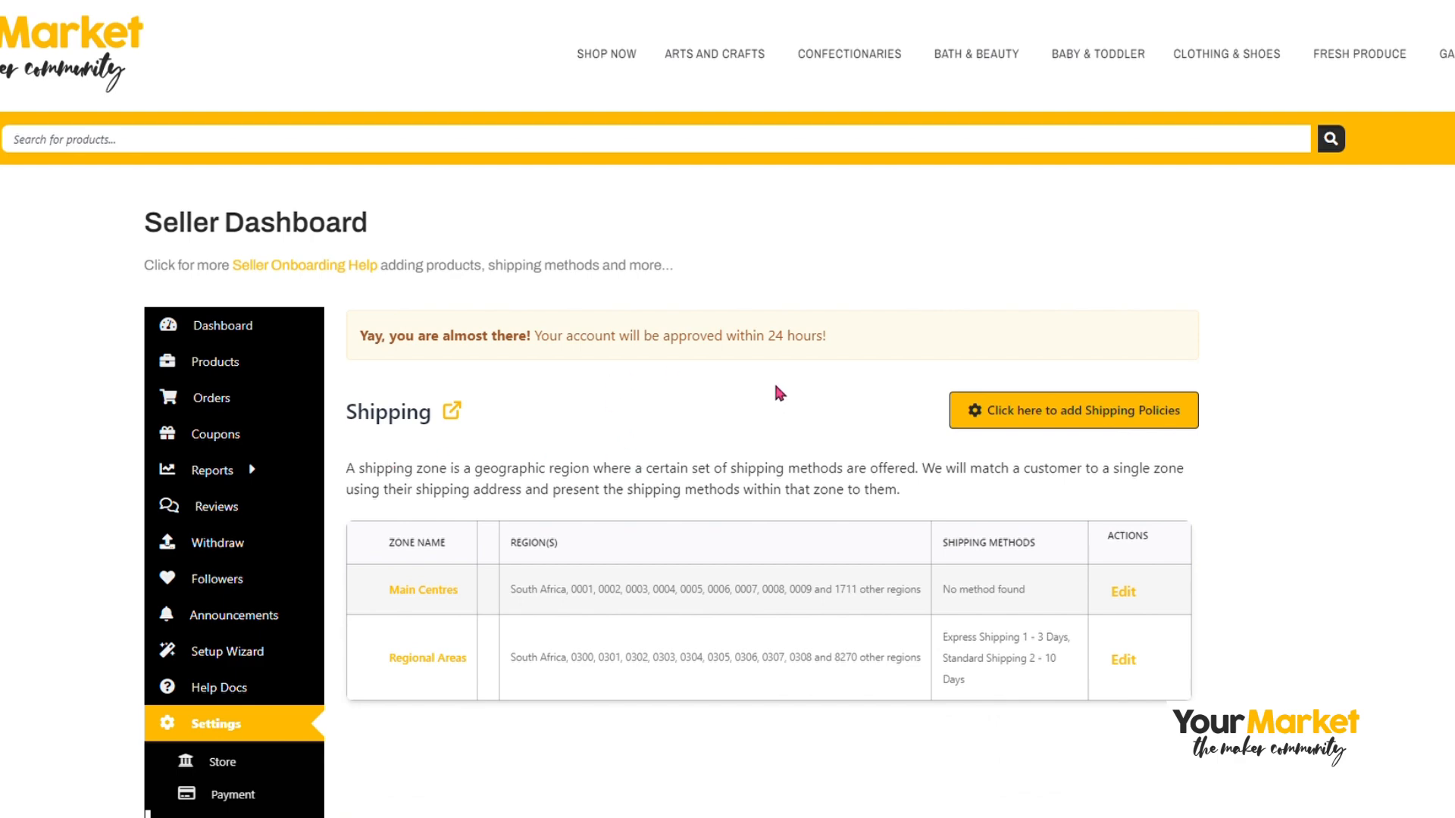
Open the Shipping Policy form and look over the Processing Time choices.
click(1068, 426)
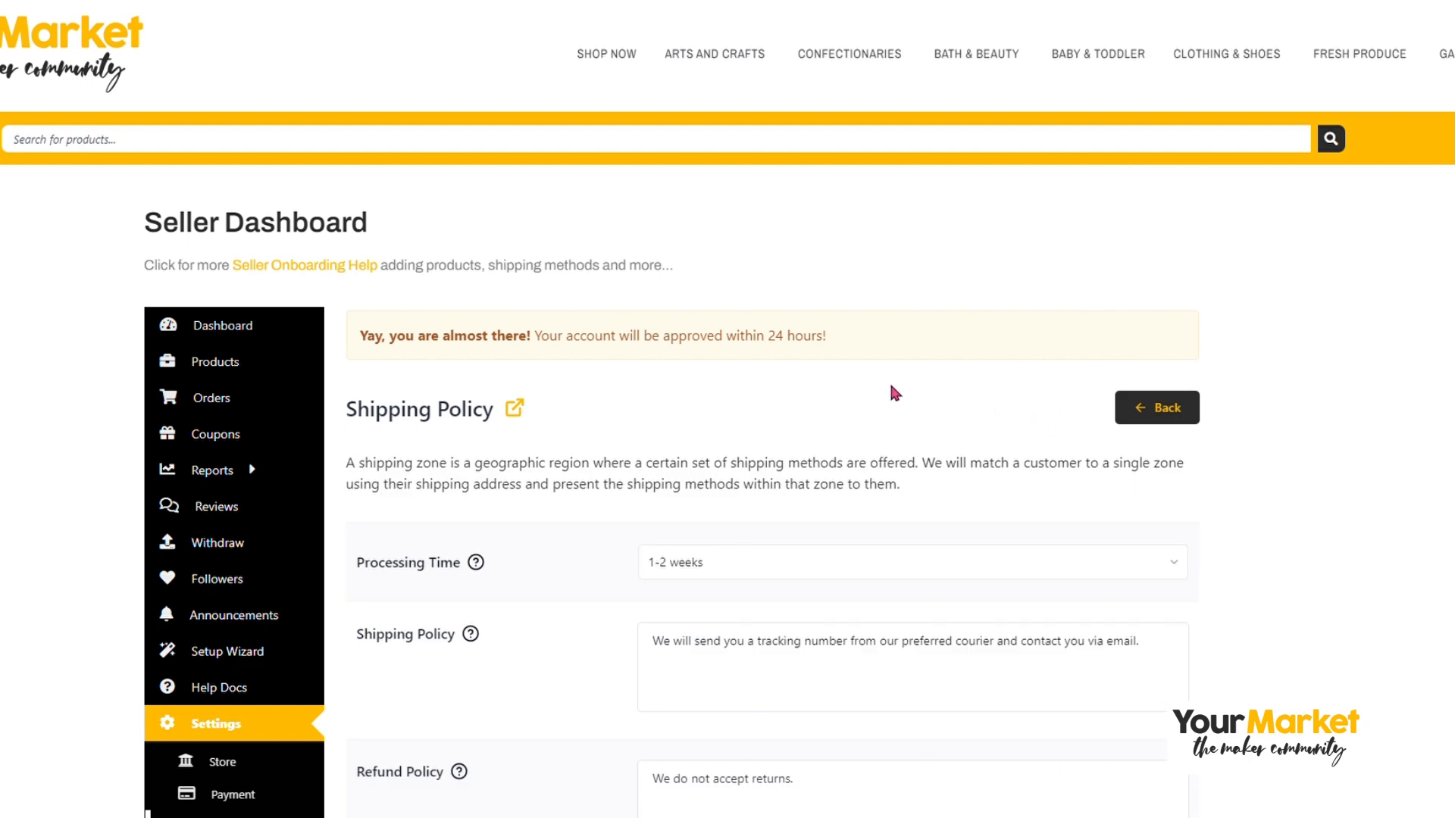
scroll(892, 387, down, 2)
click(891, 387)
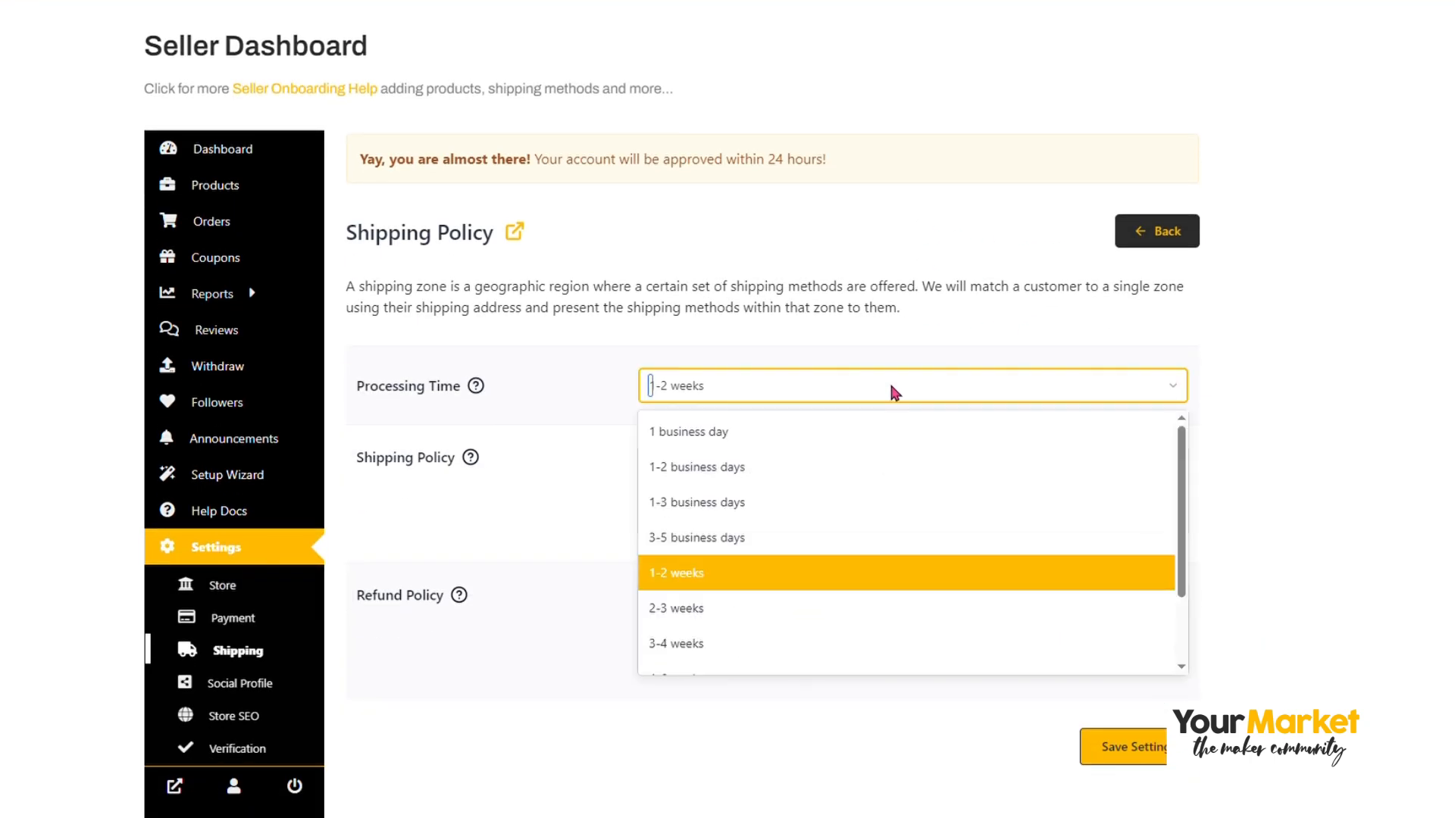
click(574, 383)
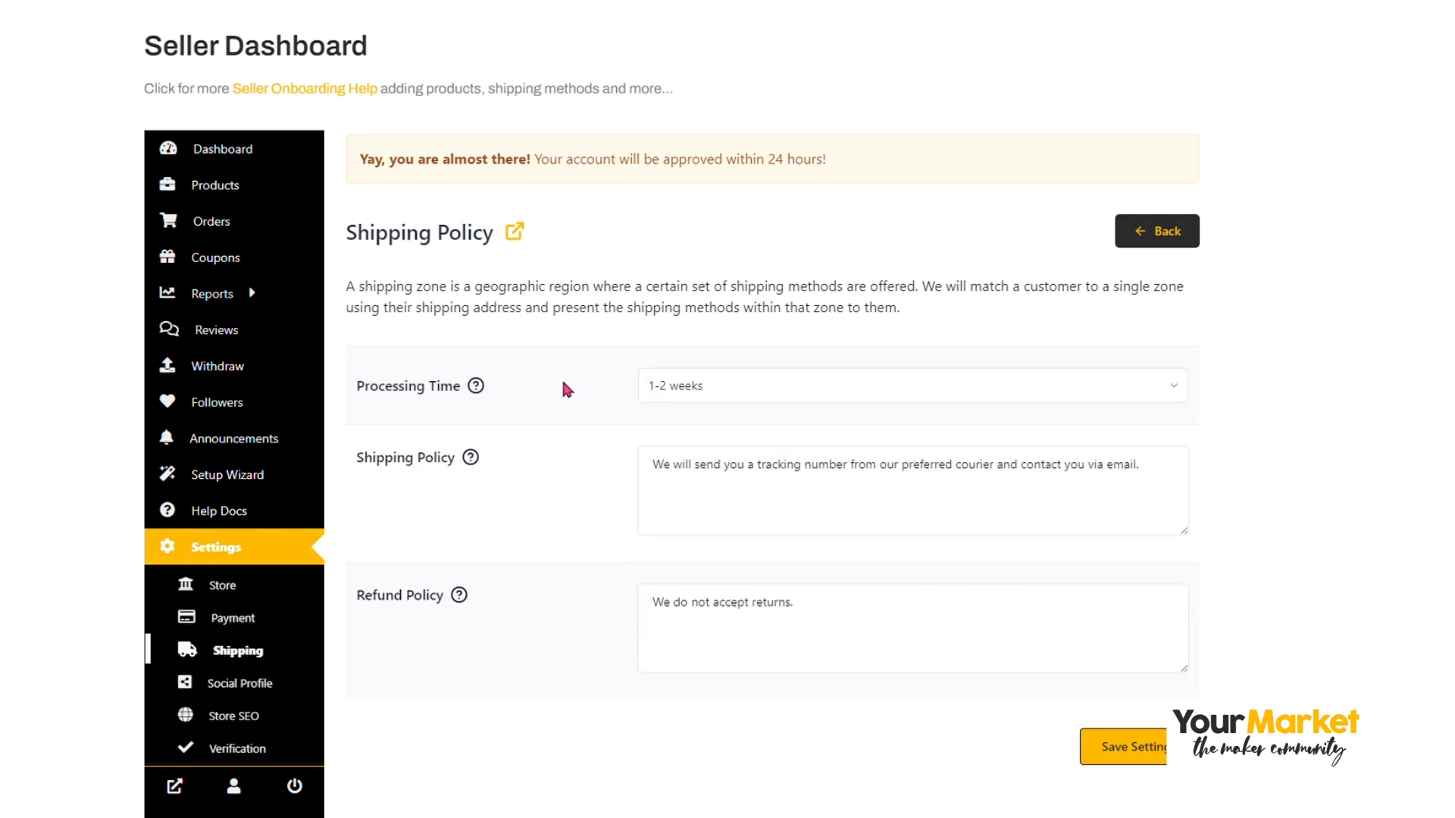
scroll(519, 574, down, 1)
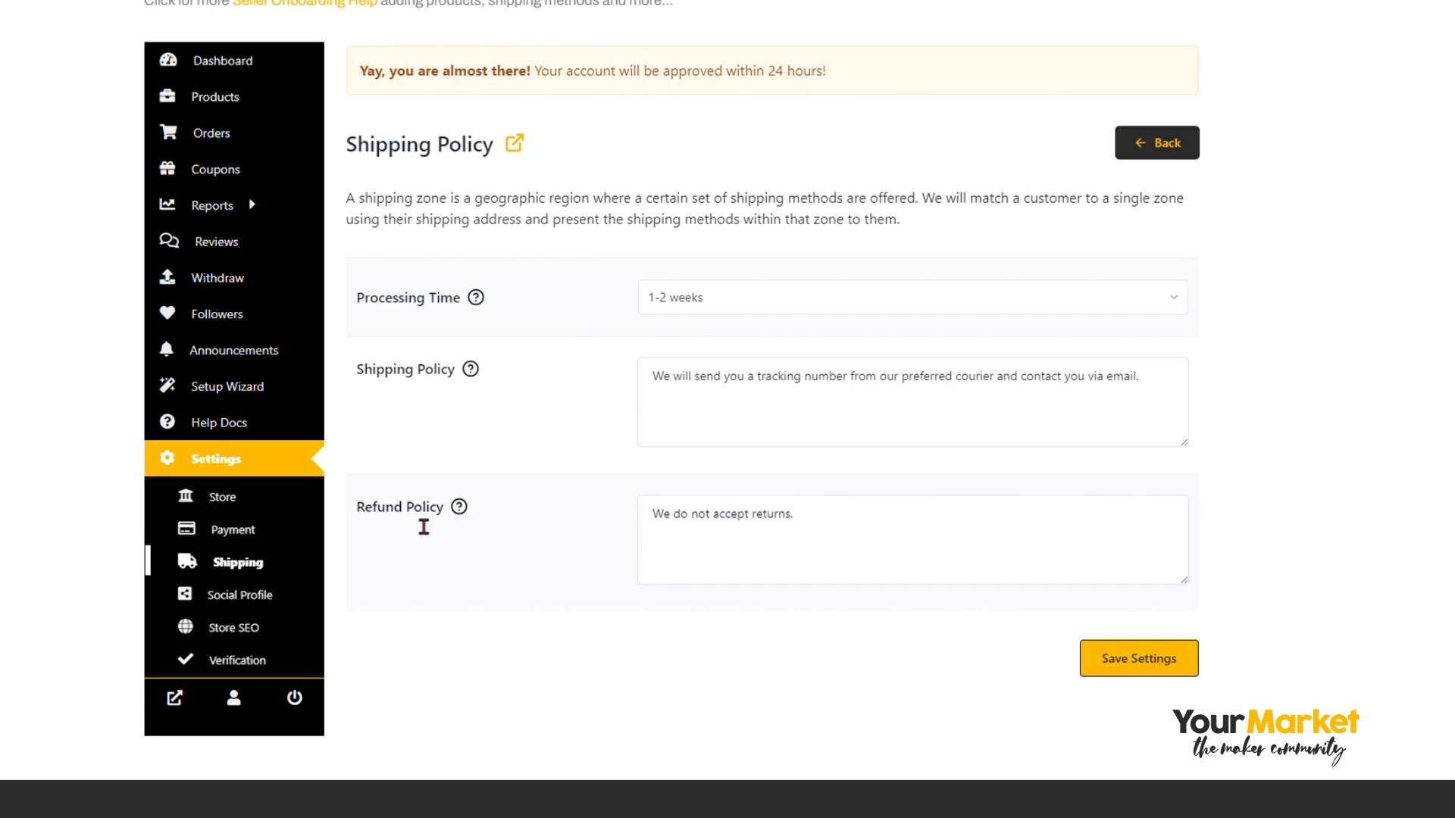
scroll(526, 523, up, 1)
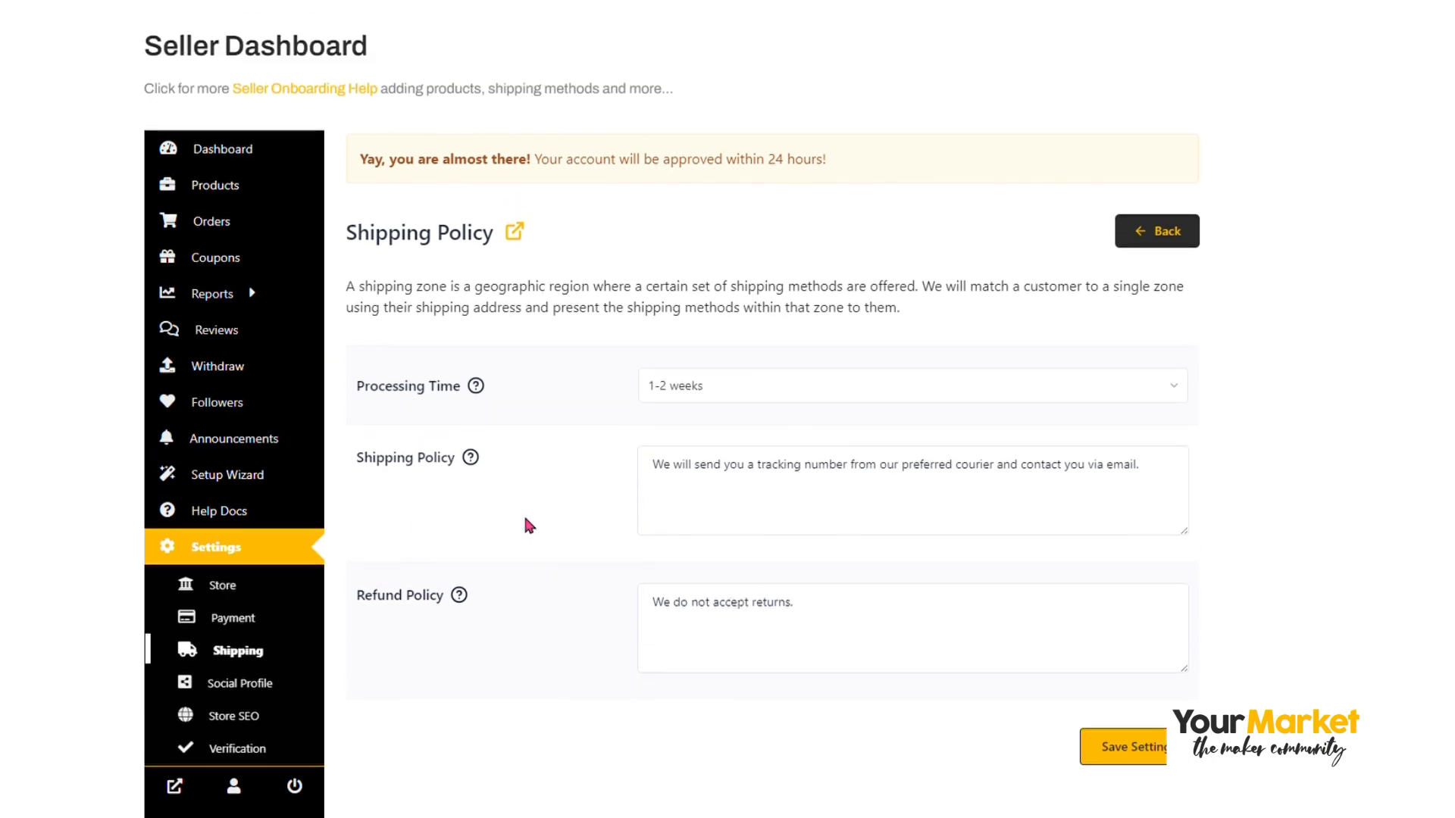
Set Processing Time to 1-2 business days and place the cursor in the shipping policy text.
click(771, 393)
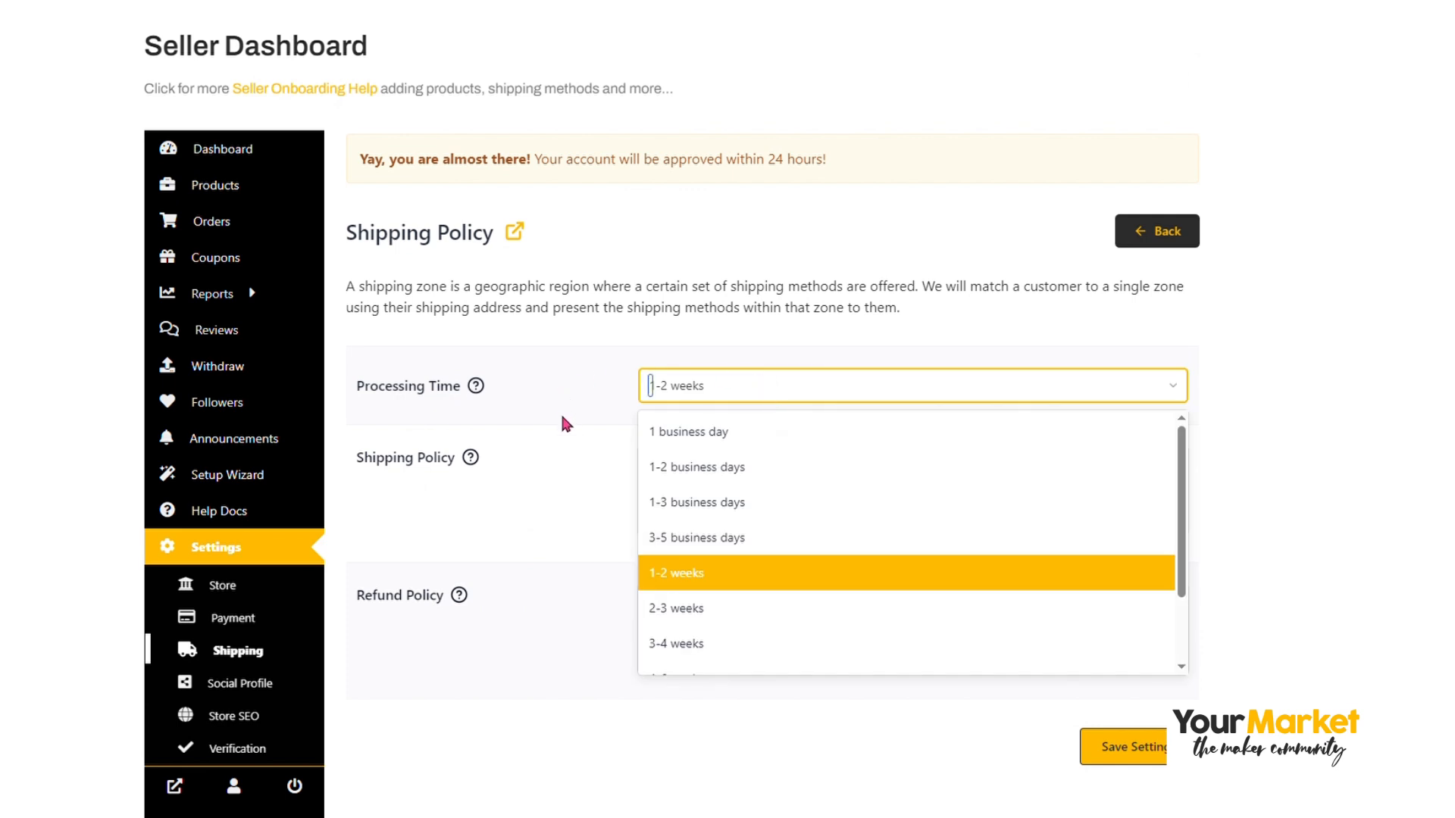
click(705, 577)
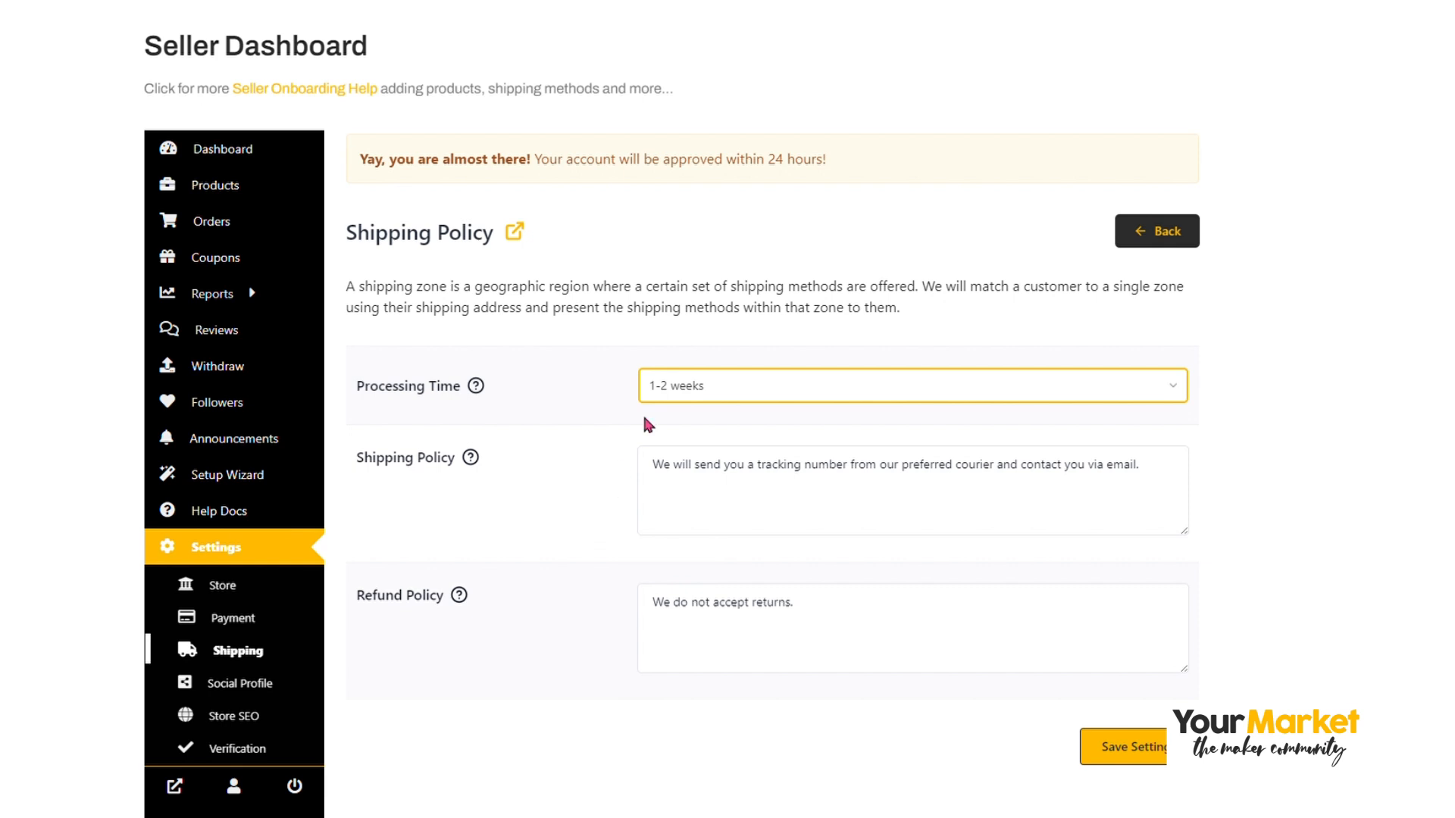
click(685, 385)
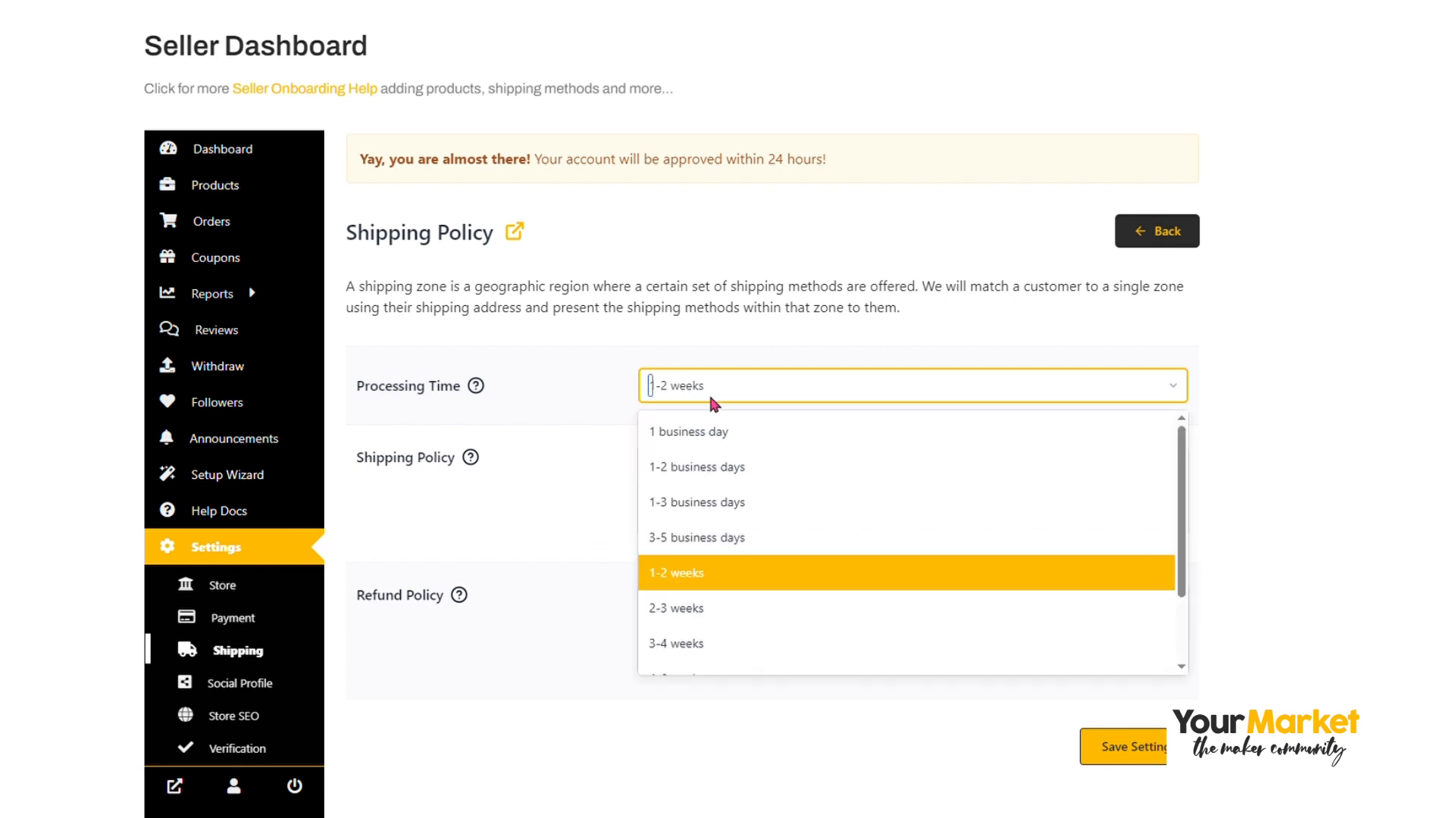
click(720, 478)
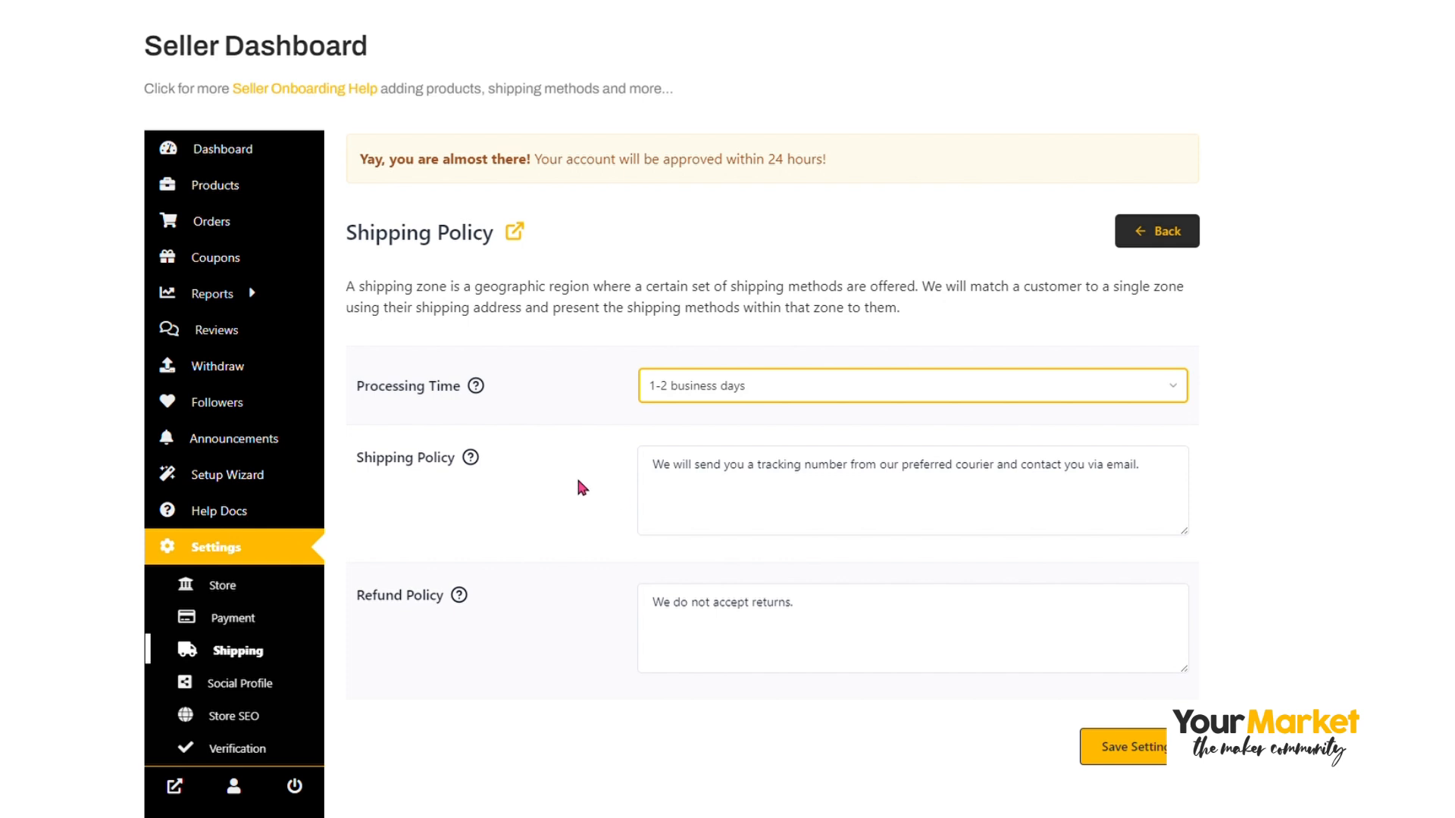
mouse_move(475, 387)
mouse_move(471, 462)
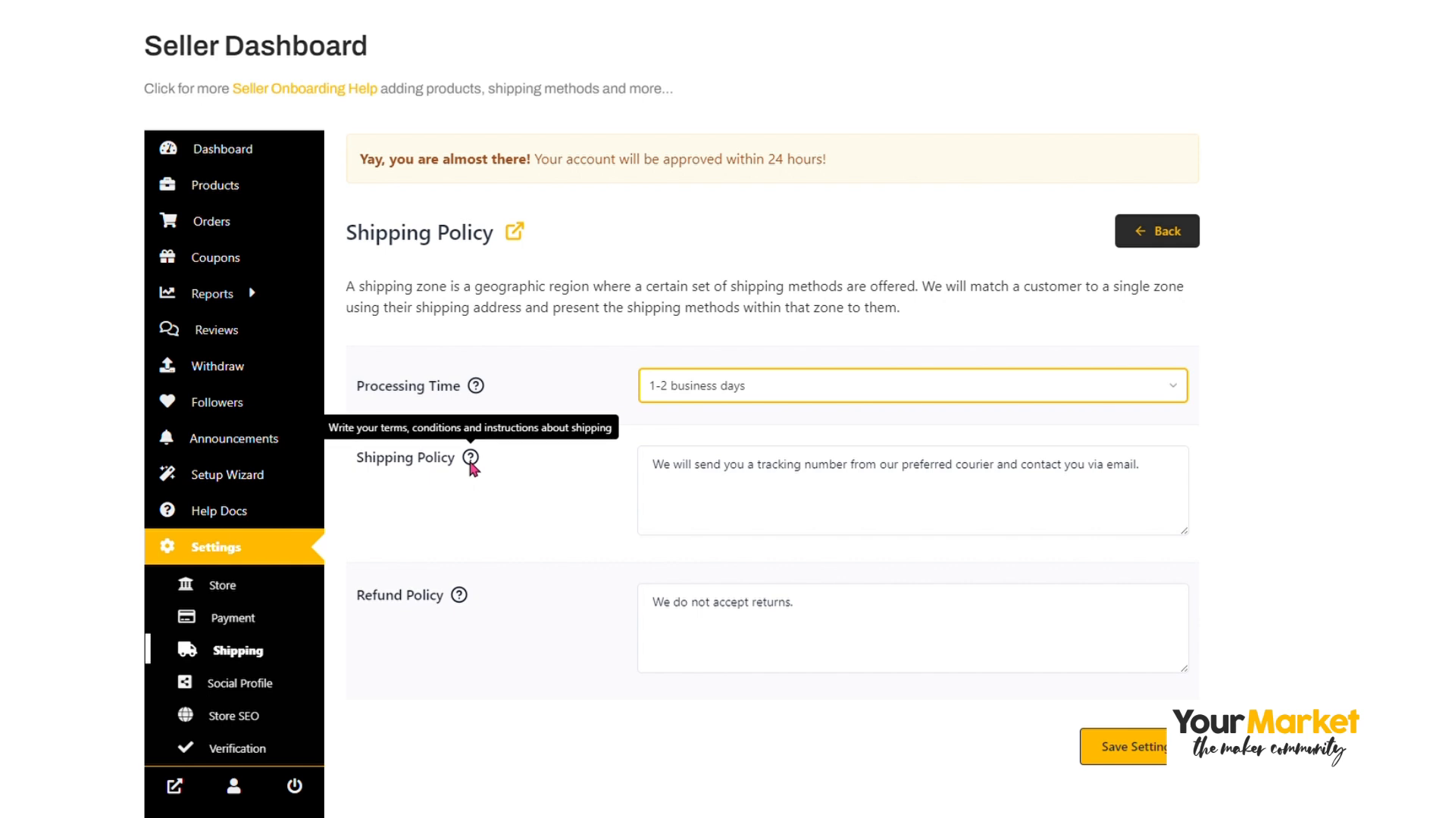
click(799, 483)
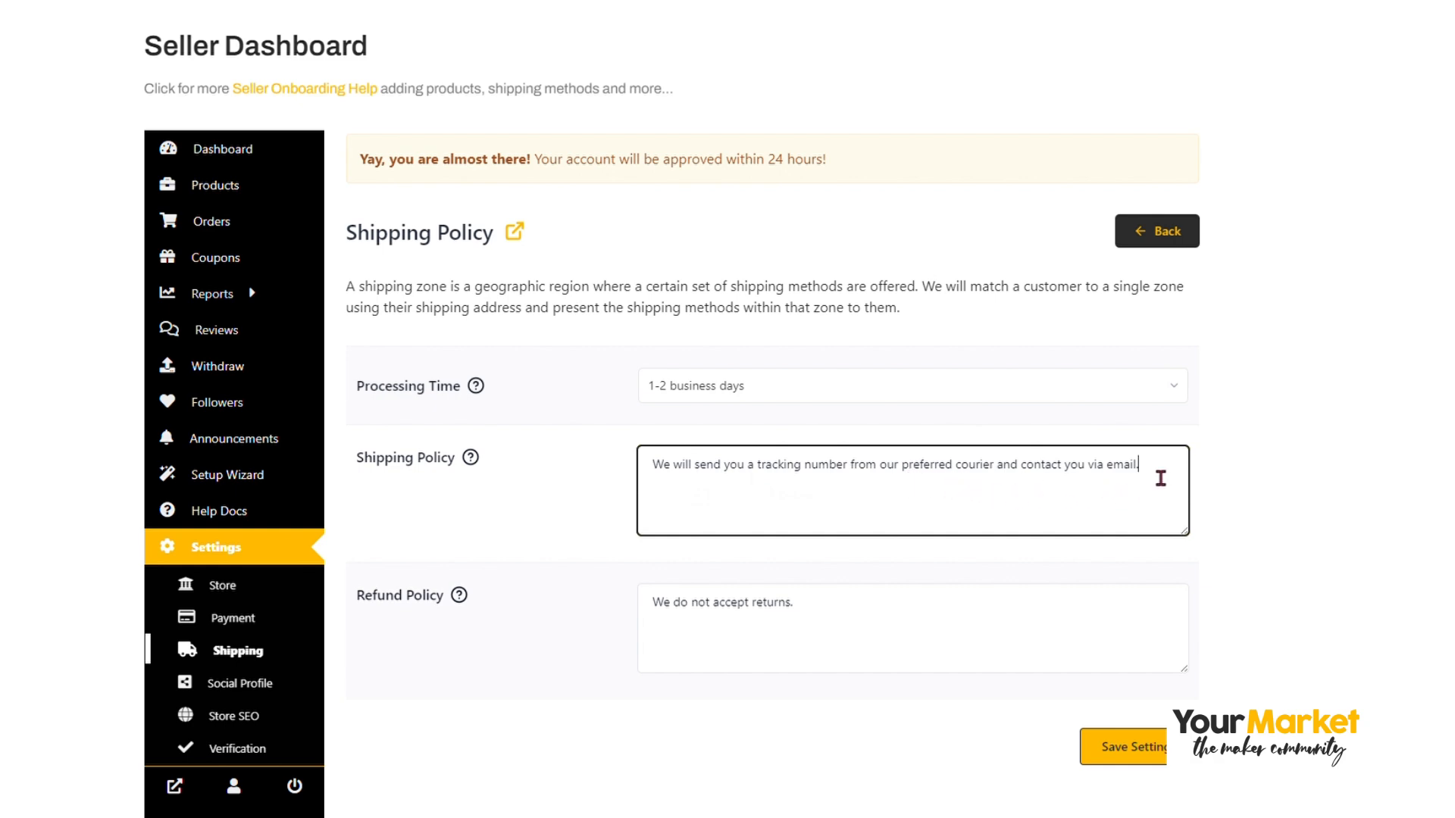
Append 'Shipping / Delivery will start after the processing time.' to the shipping policy text.
text(Shipping / Delivery will )
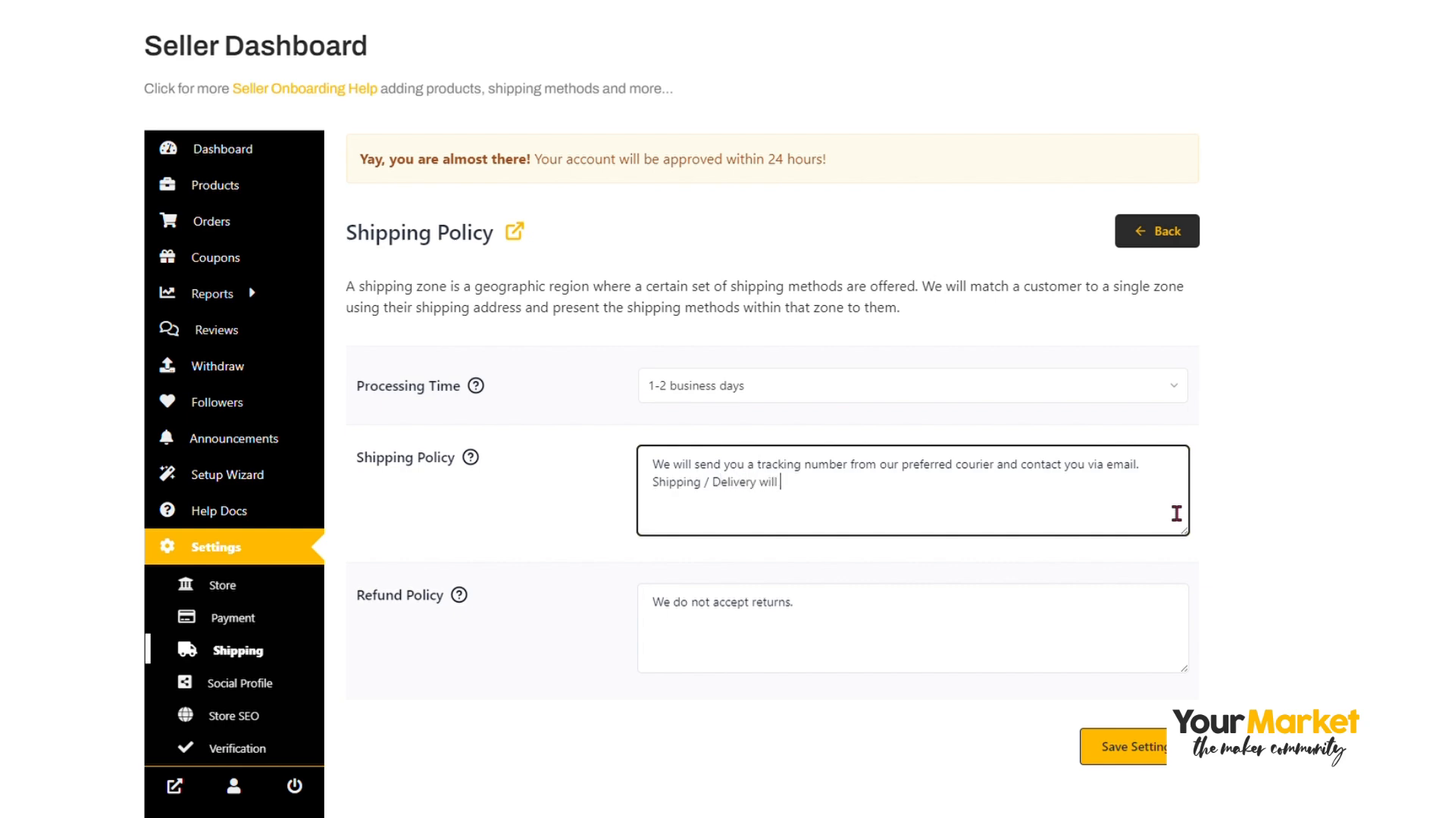
text(start after the processing time.)
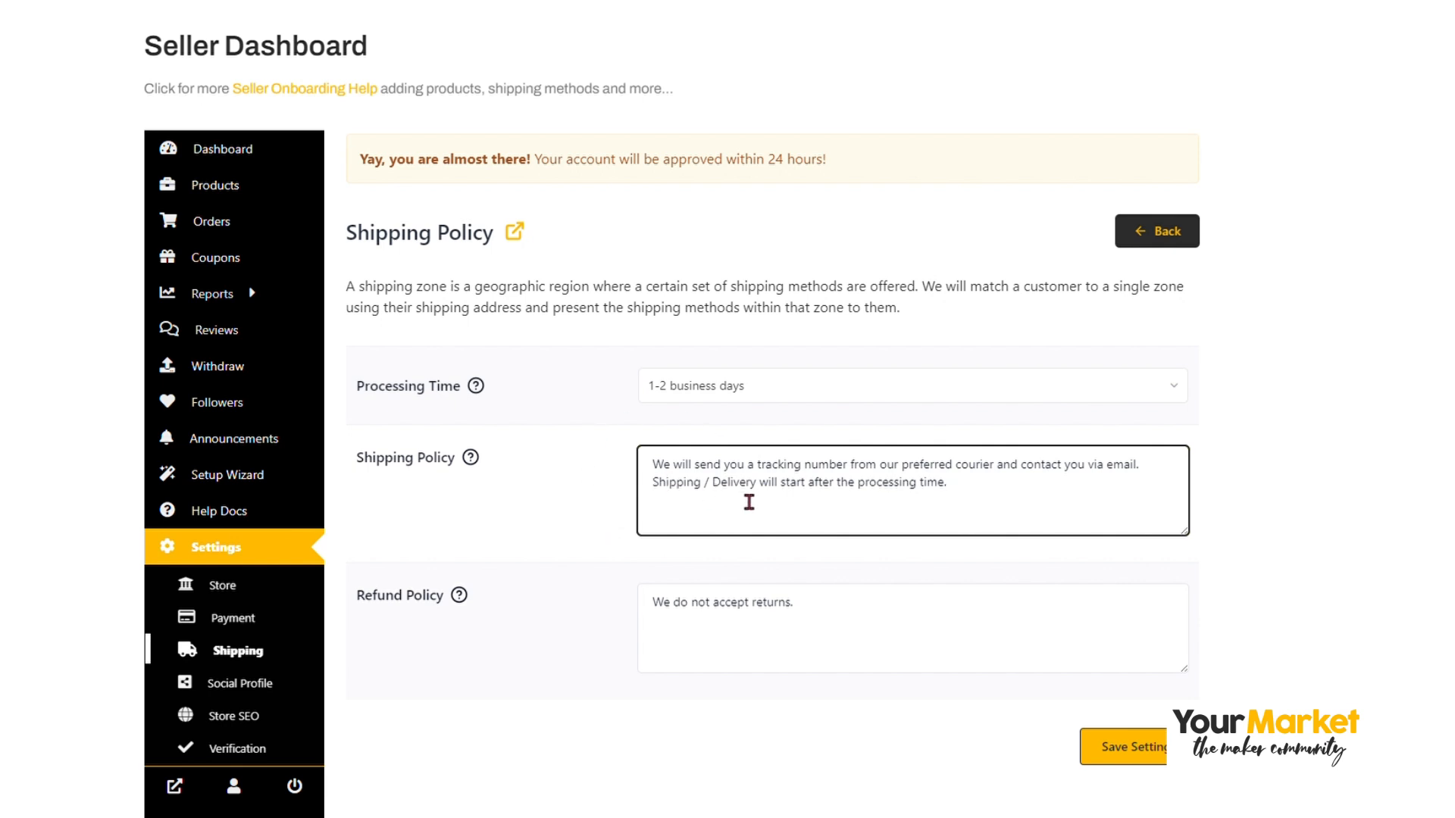
scroll(490, 559, down, 2)
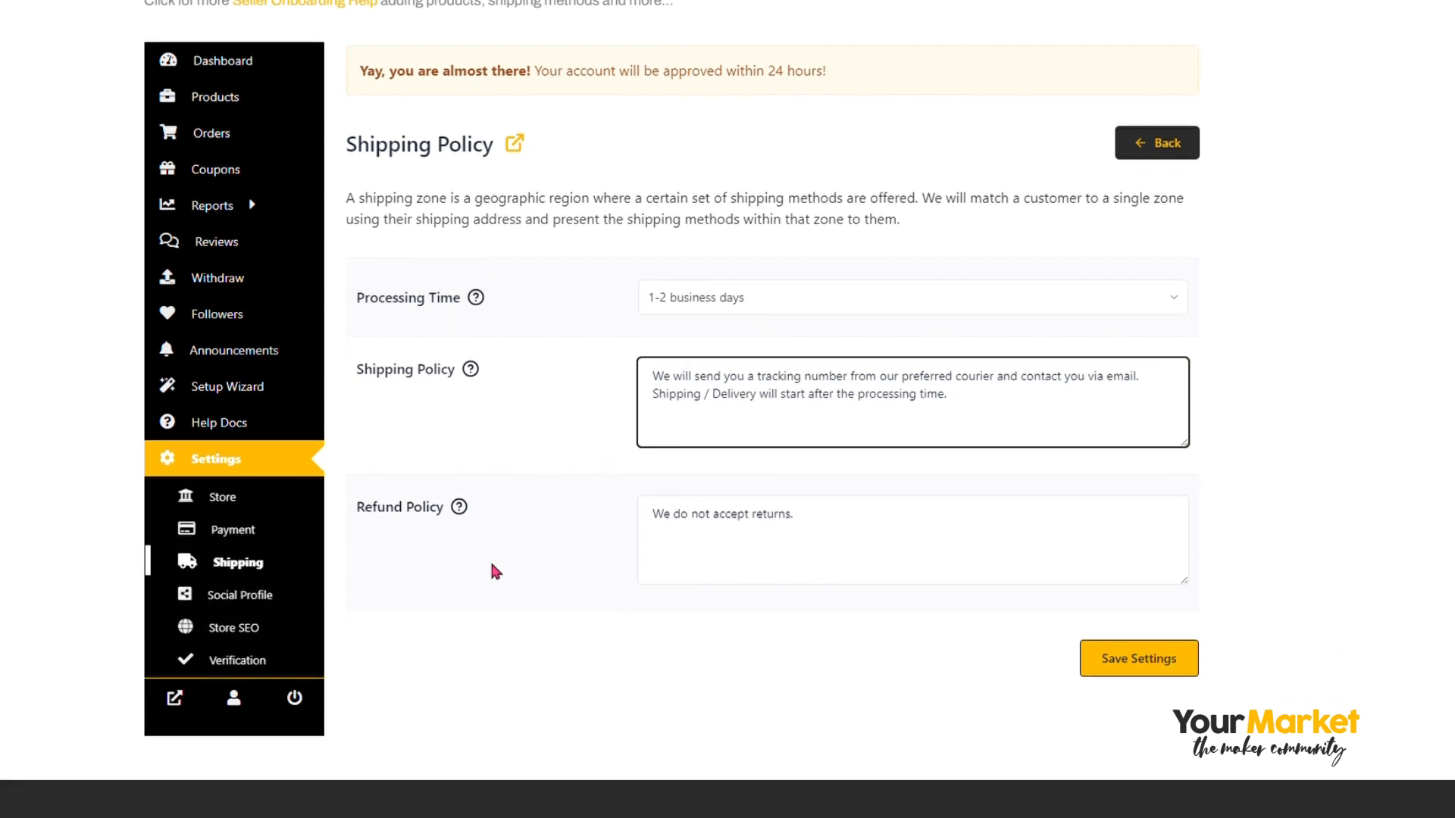
mouse_move(460, 516)
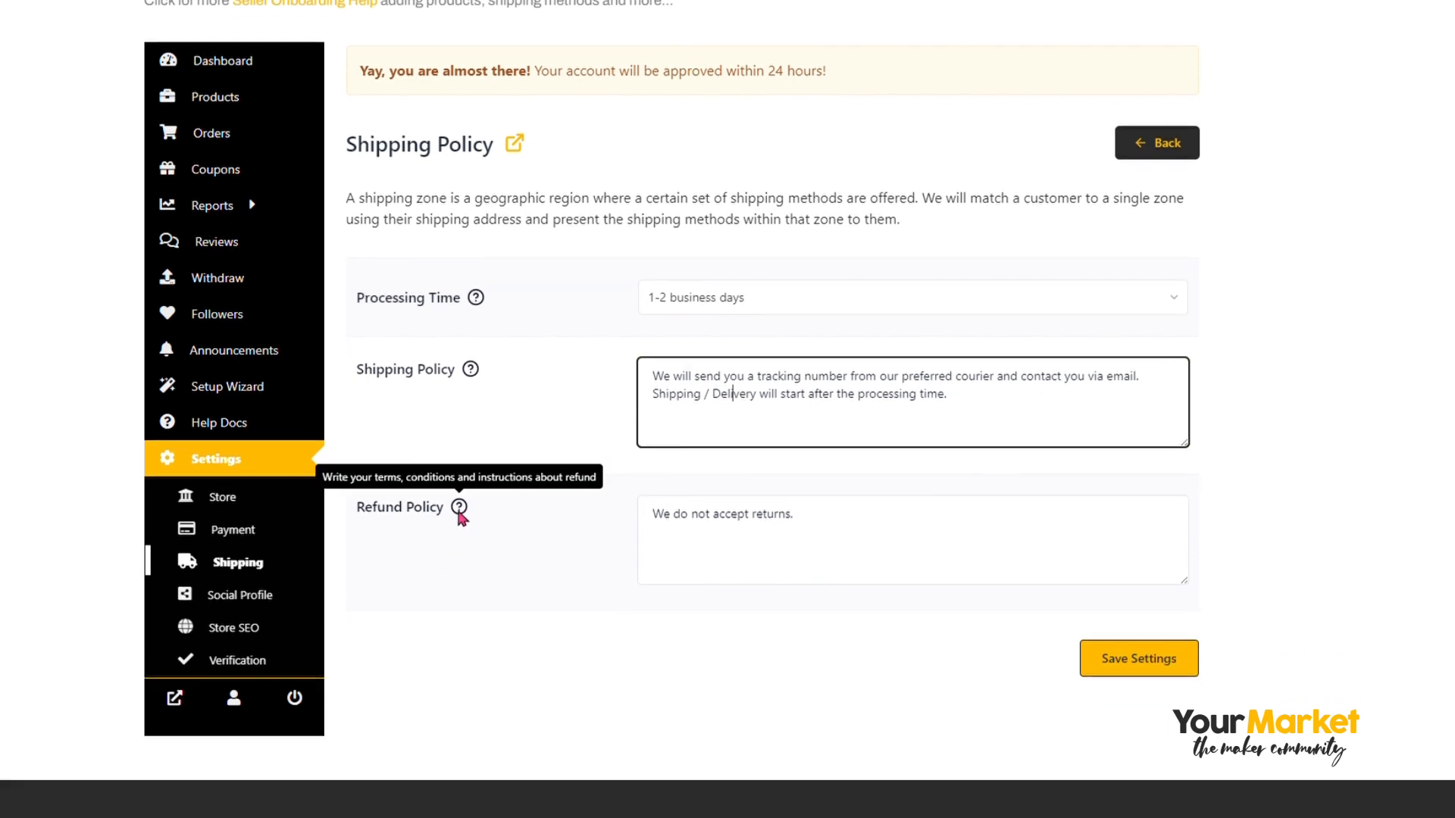
Change the refund policy text to end with 'or refunds.'.
click(720, 534)
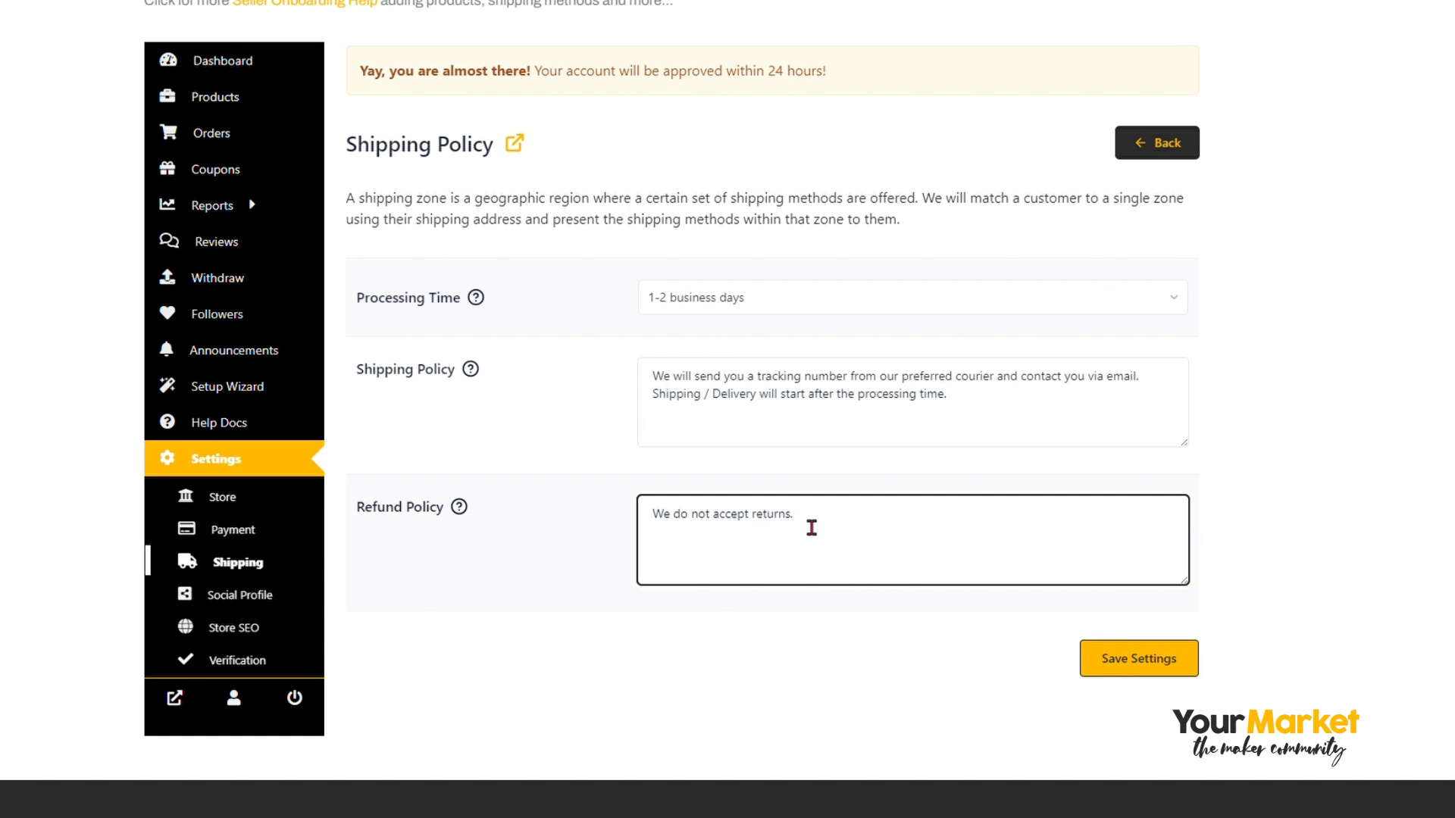
key(BackSpace)
text(or refunds.)
click(601, 533)
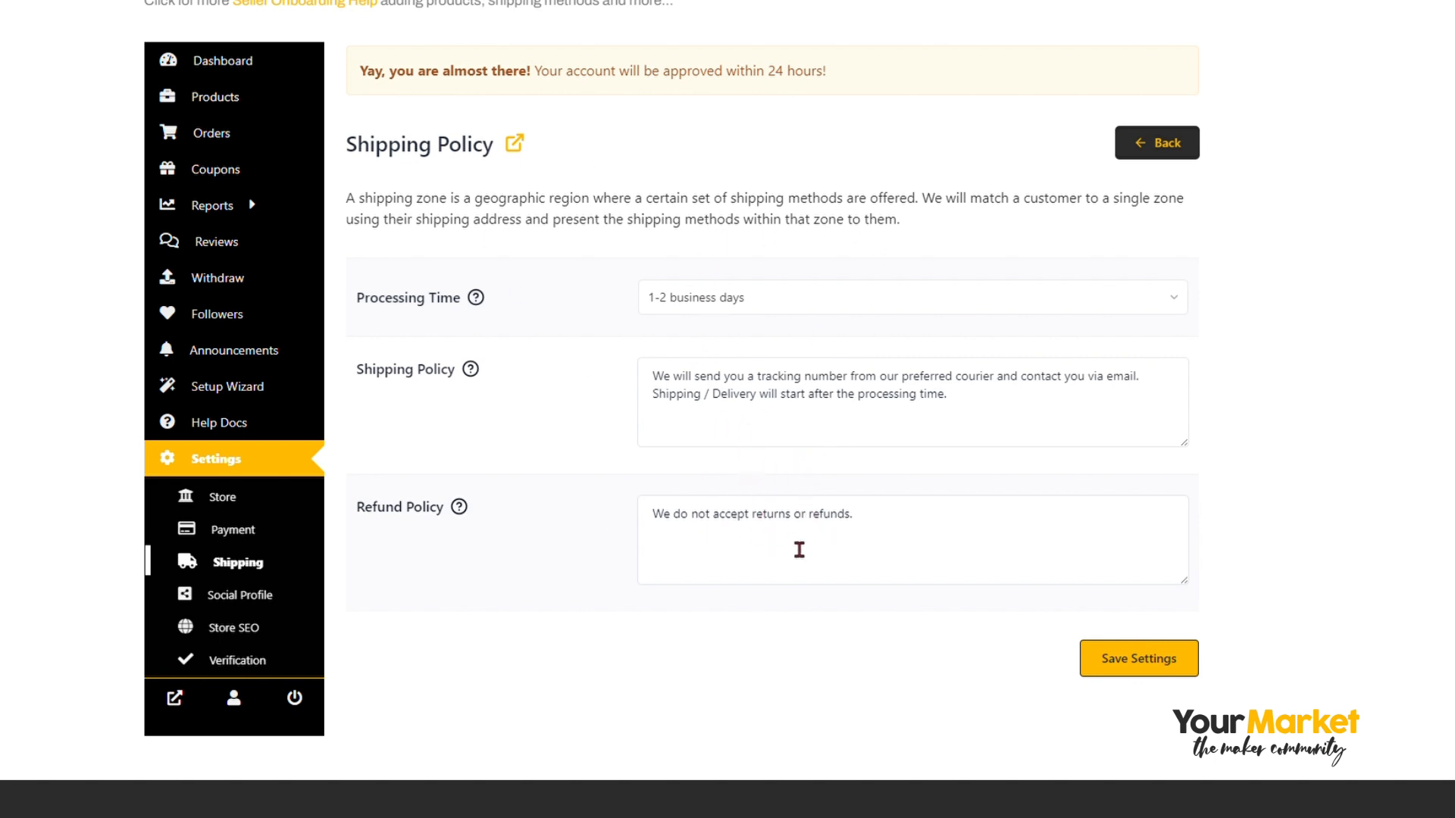
Resize the refund policy box and save the shipping policy settings.
drag(1183, 581, 1183, 707)
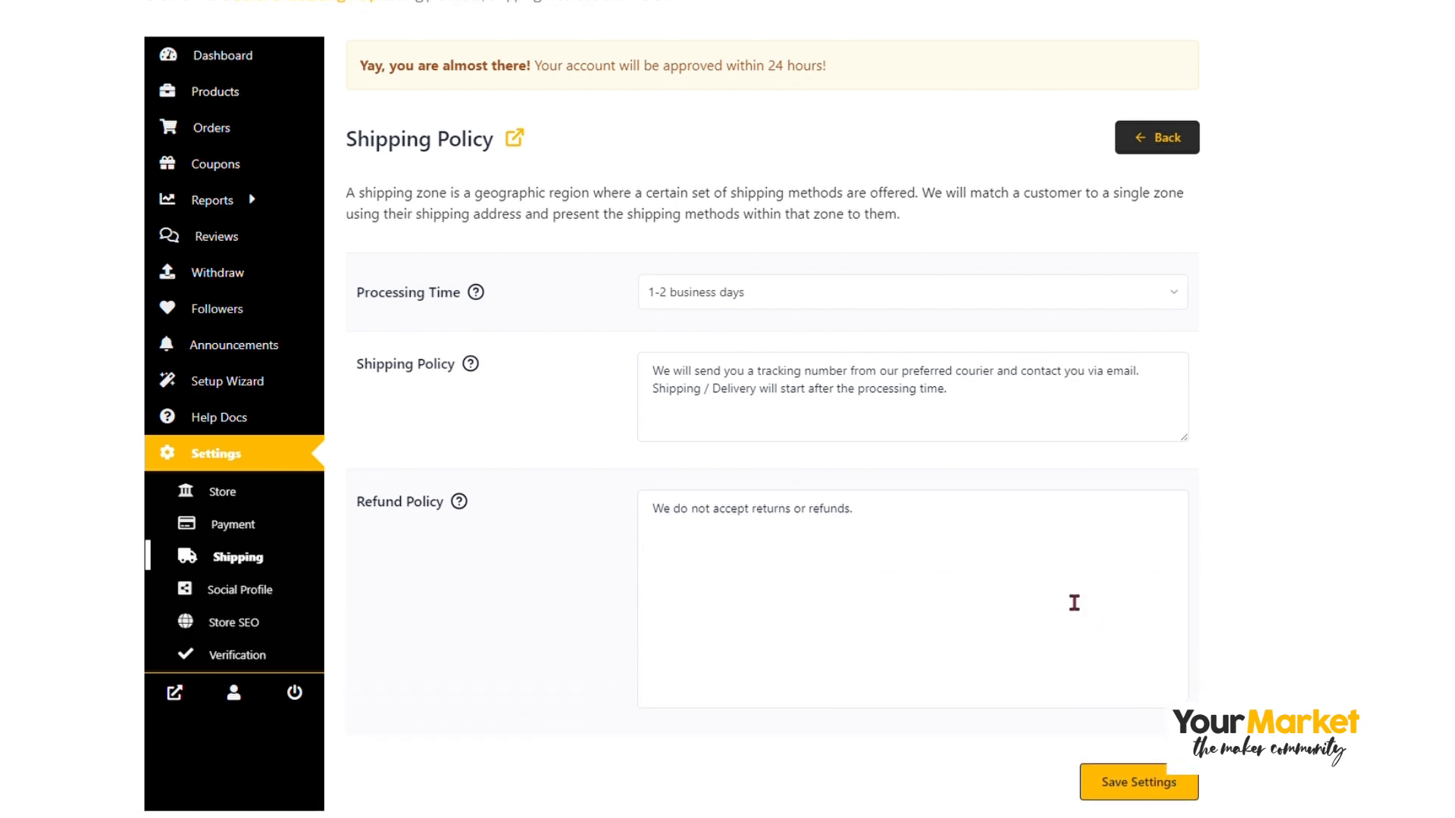
scroll(1072, 601, down, 2)
drag(1192, 582, 1182, 441)
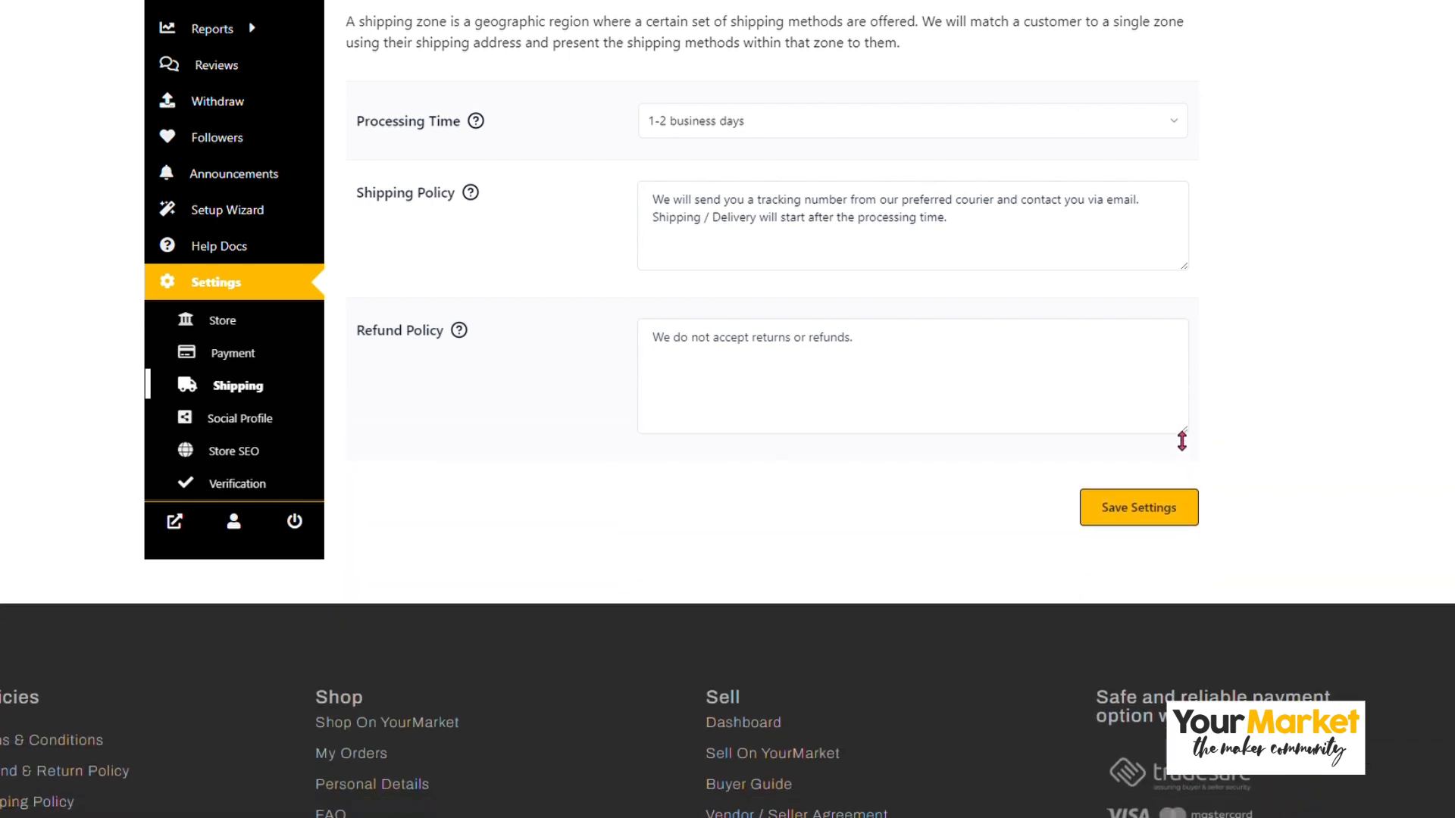
click(1158, 518)
Return to the shipping zones list and open the Main Centres zone for editing.
scroll(1243, 534, up, 3)
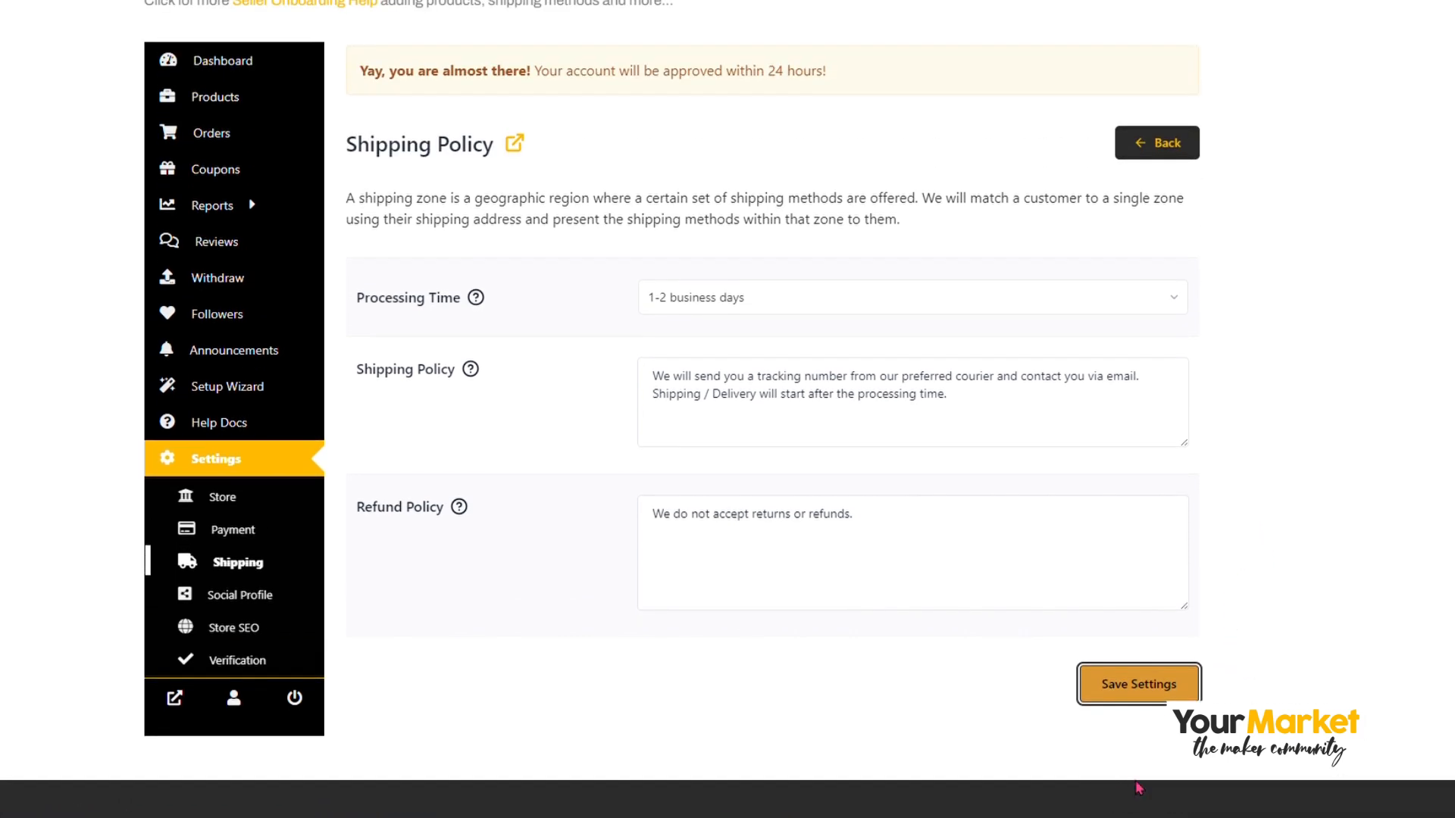
click(1165, 151)
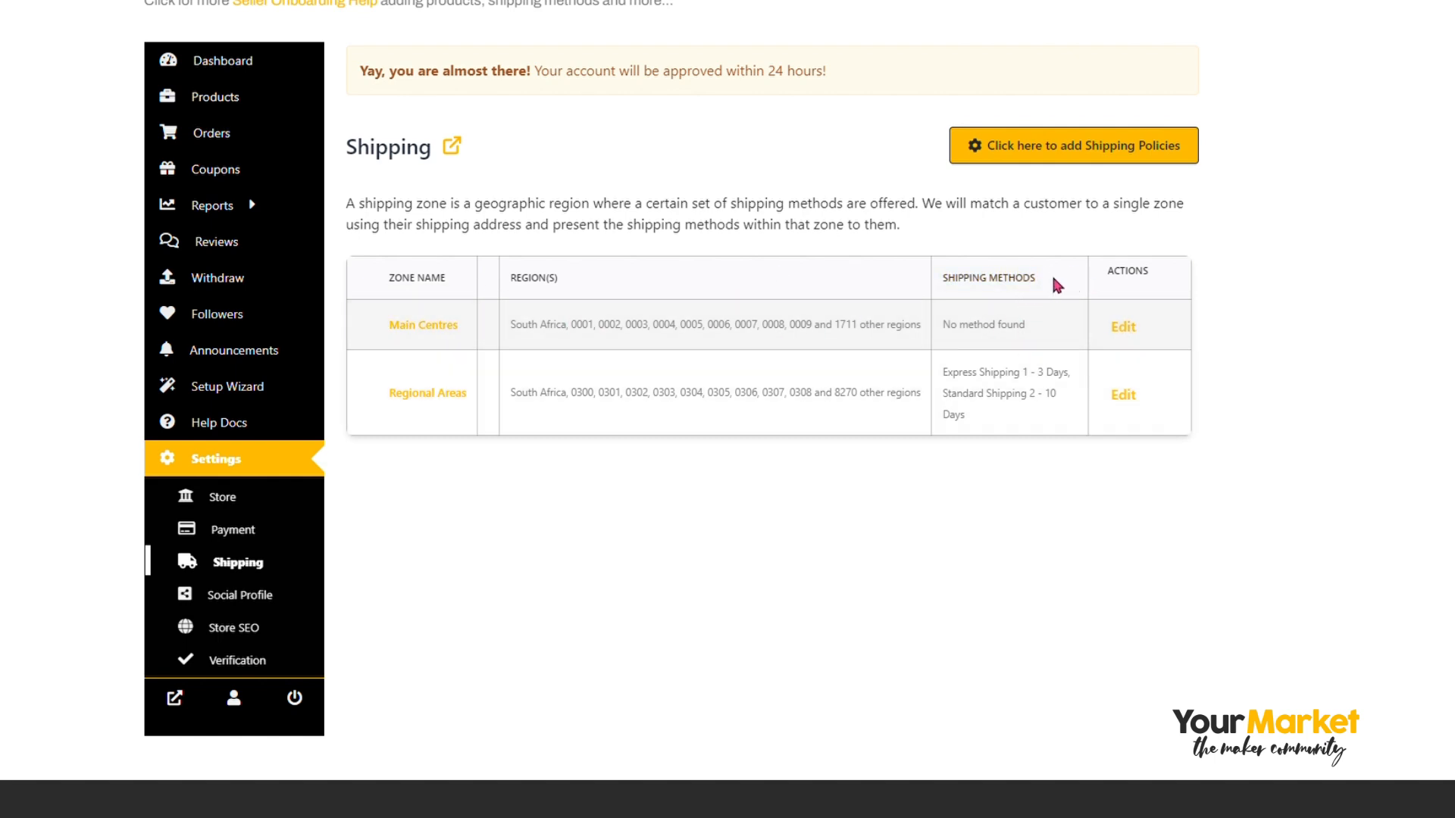
click(1124, 327)
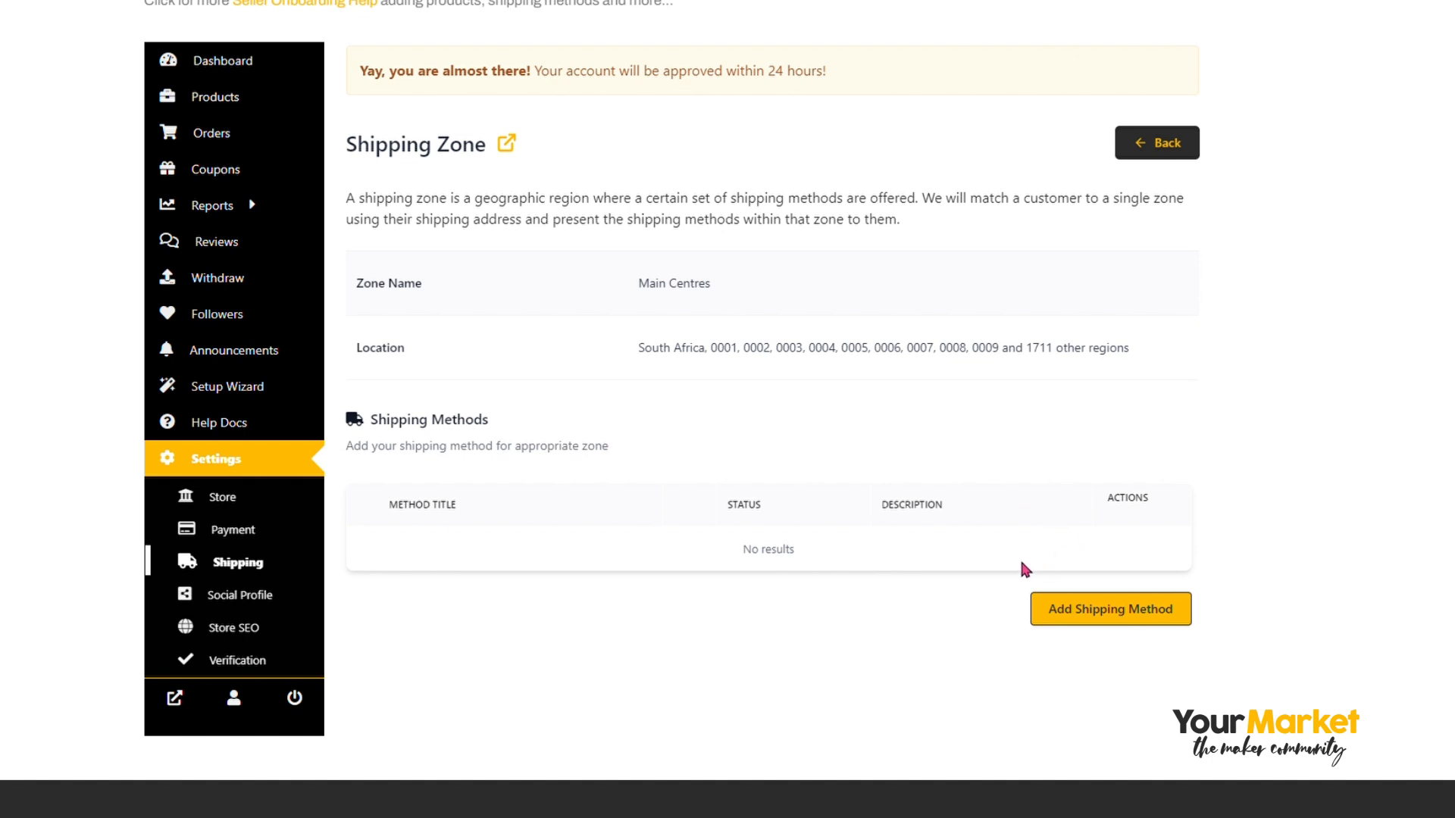
Start adding a new shipping method to the Main Centres zone.
click(1106, 611)
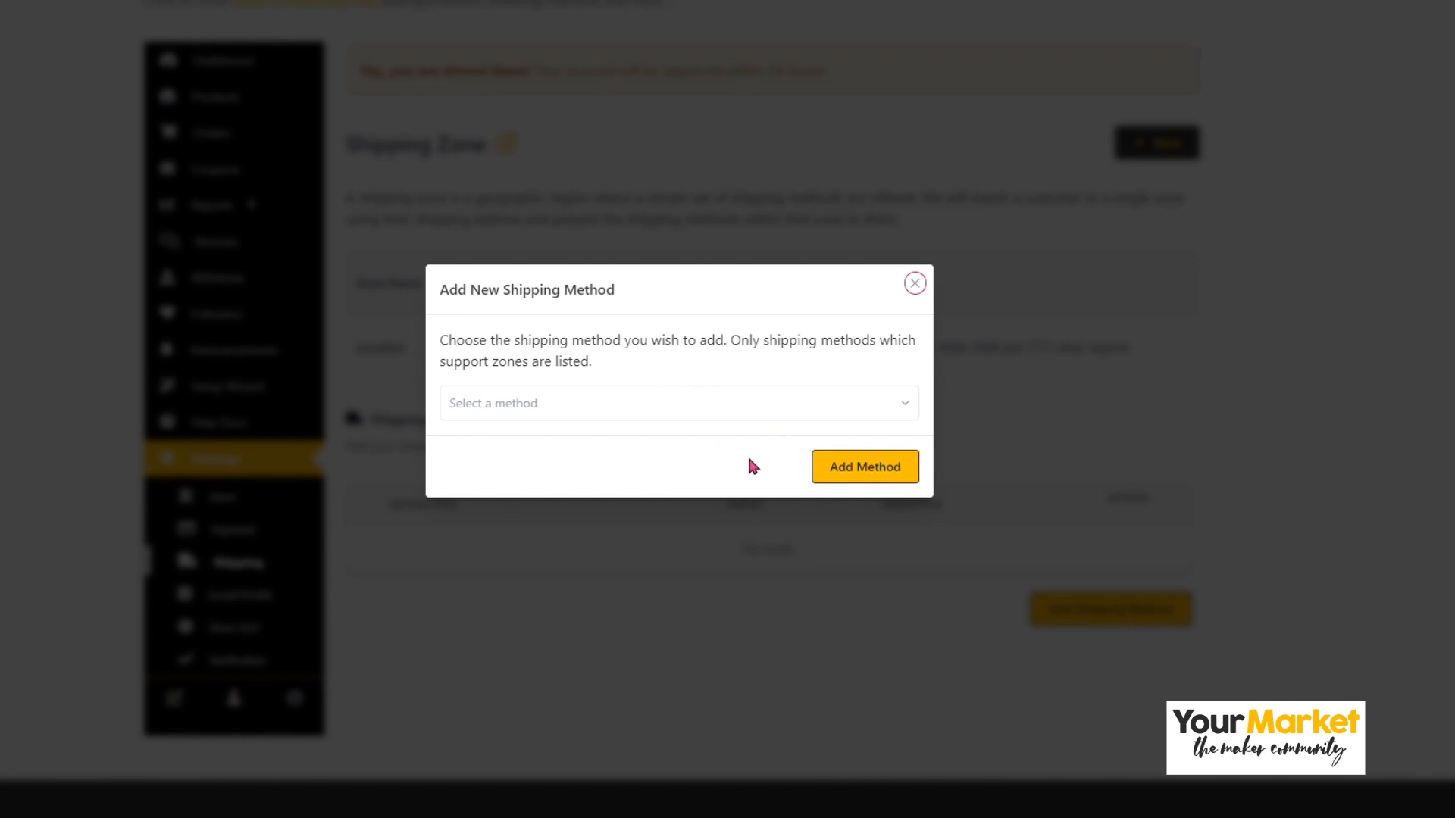
Add a Flat Rate method to Main Centres and open its settings.
click(666, 400)
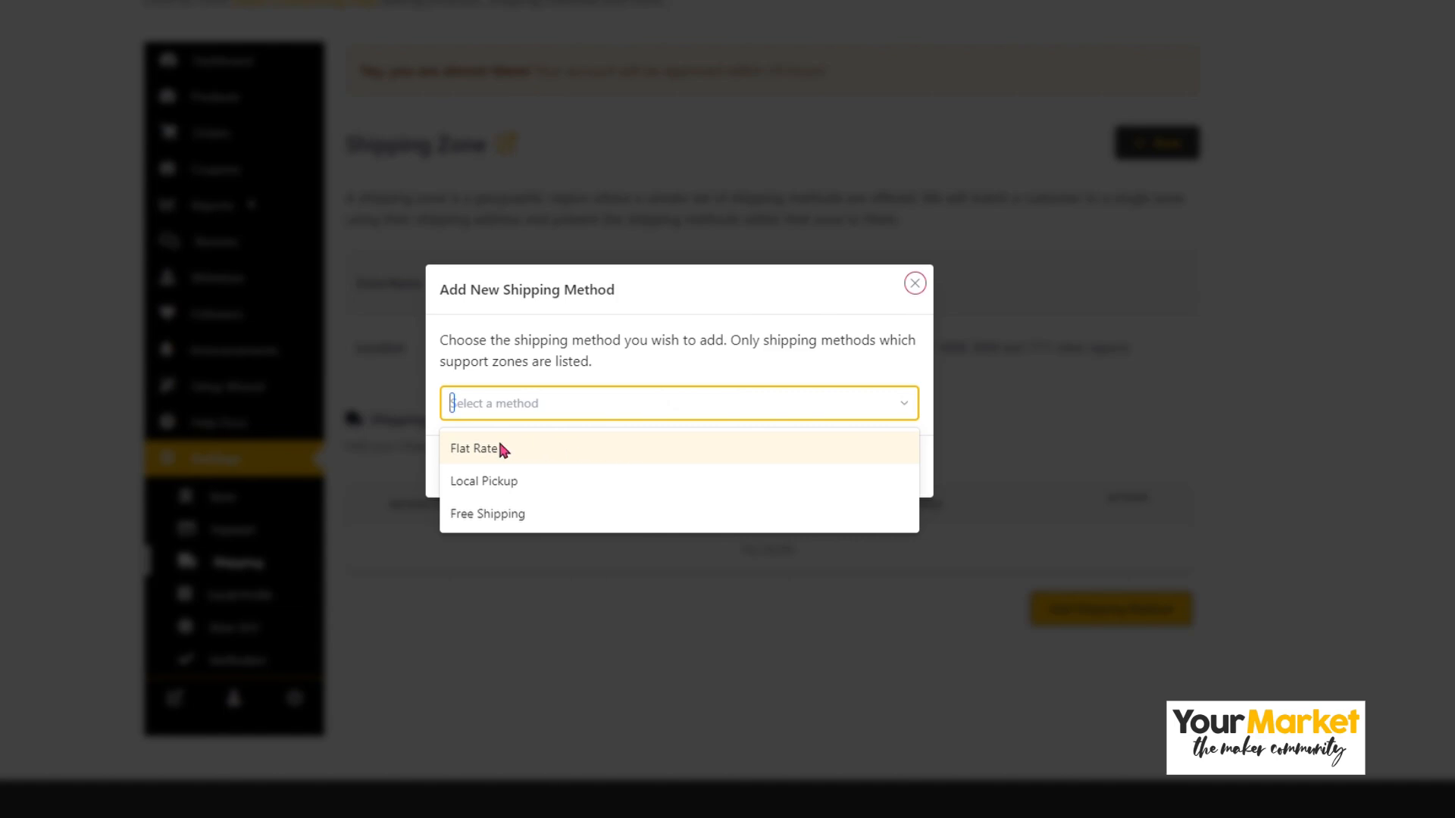
click(467, 448)
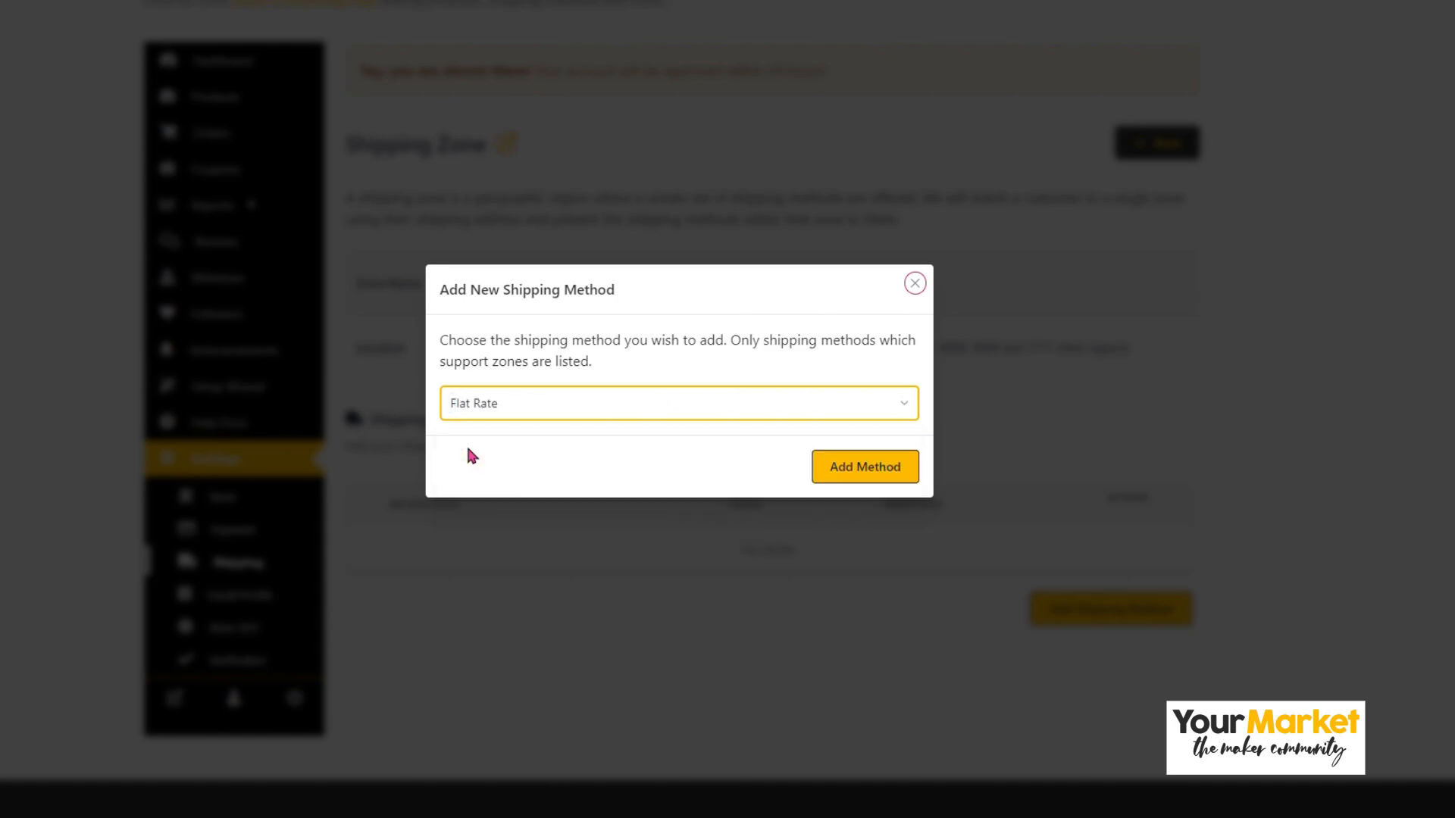
click(899, 470)
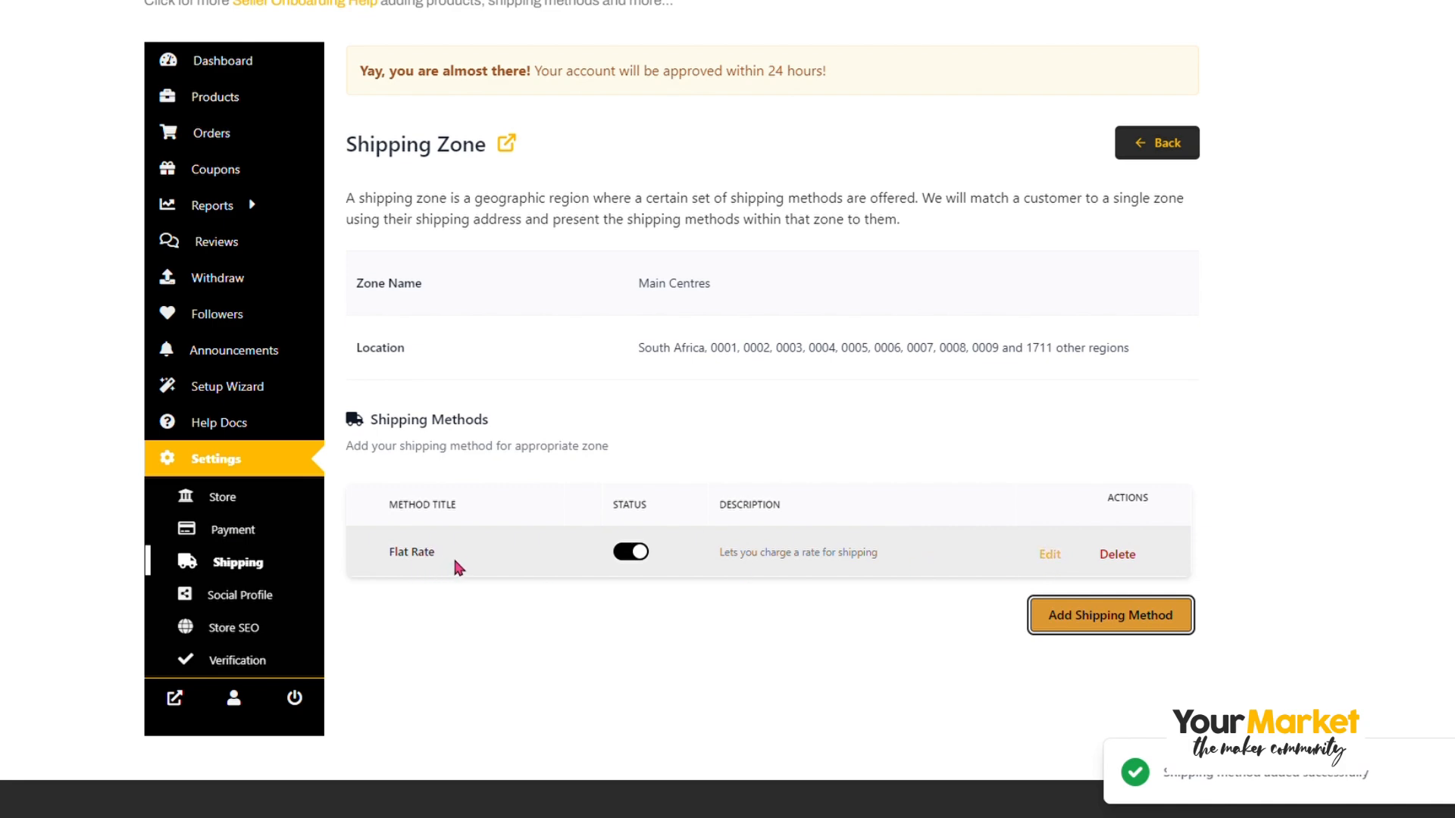
click(1054, 558)
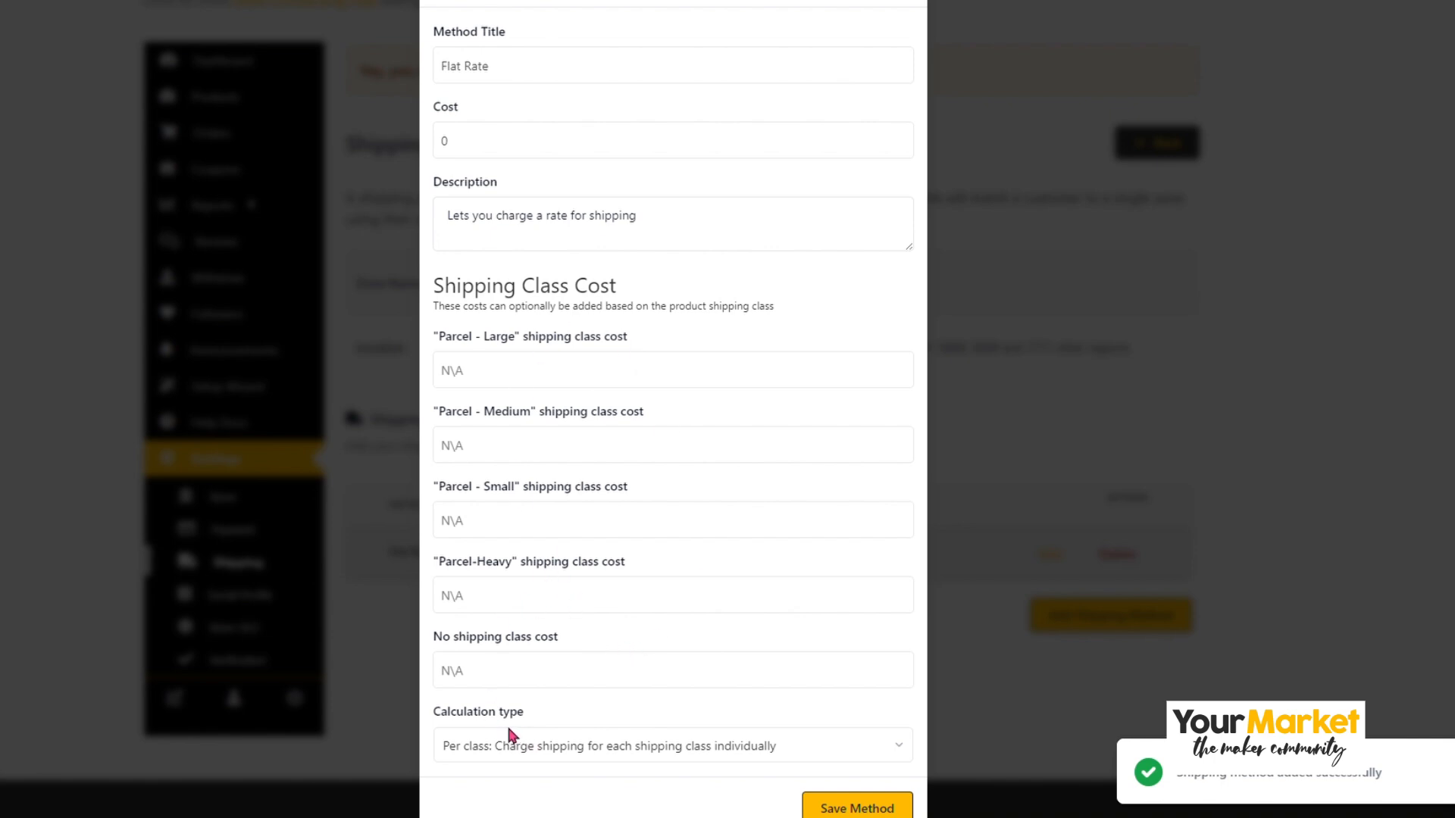
Title the flat rate 'Express Shipping 1-3 days' with a cost of 120.
drag(558, 68, 424, 68)
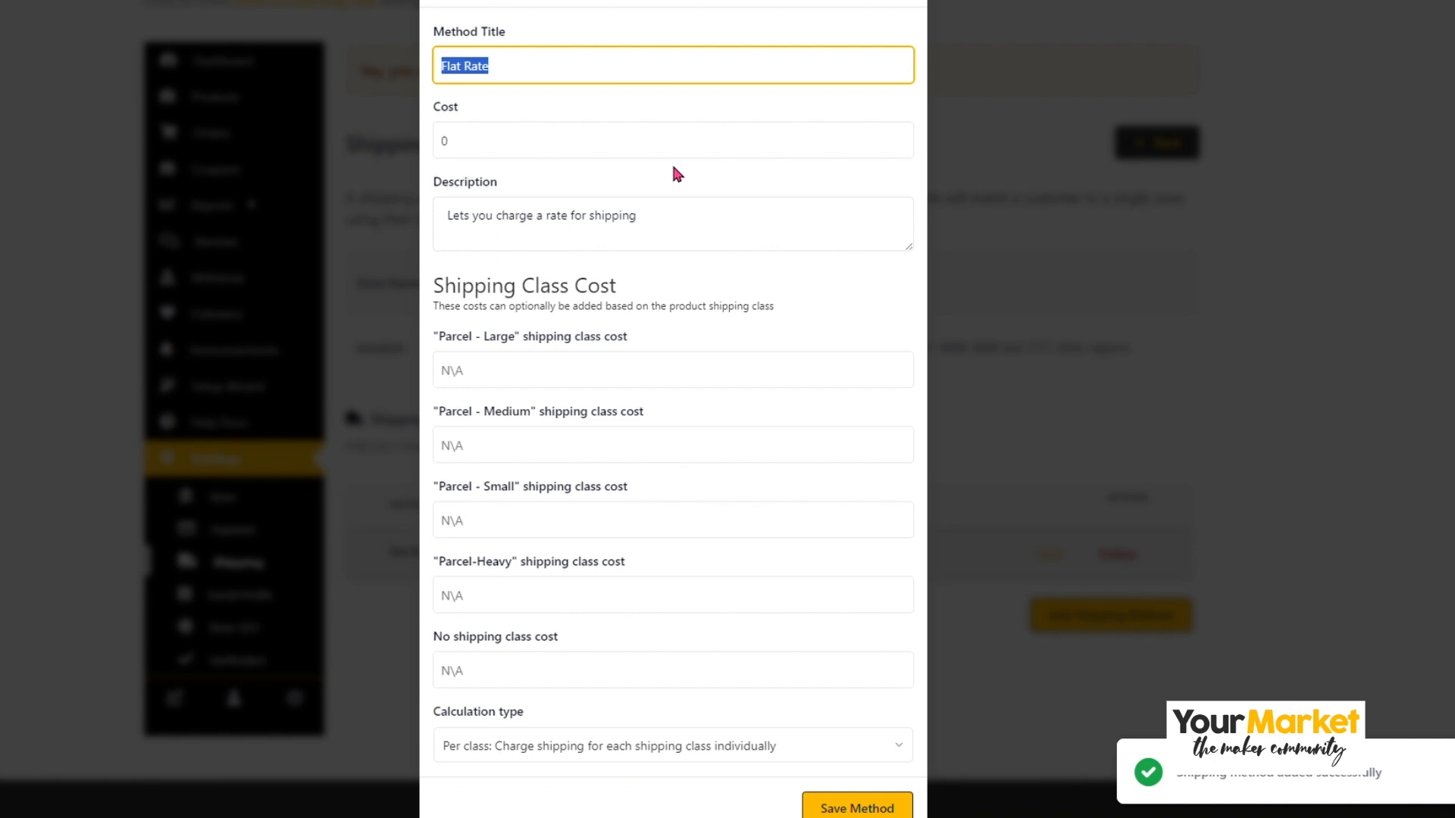
text(Express Shipping)
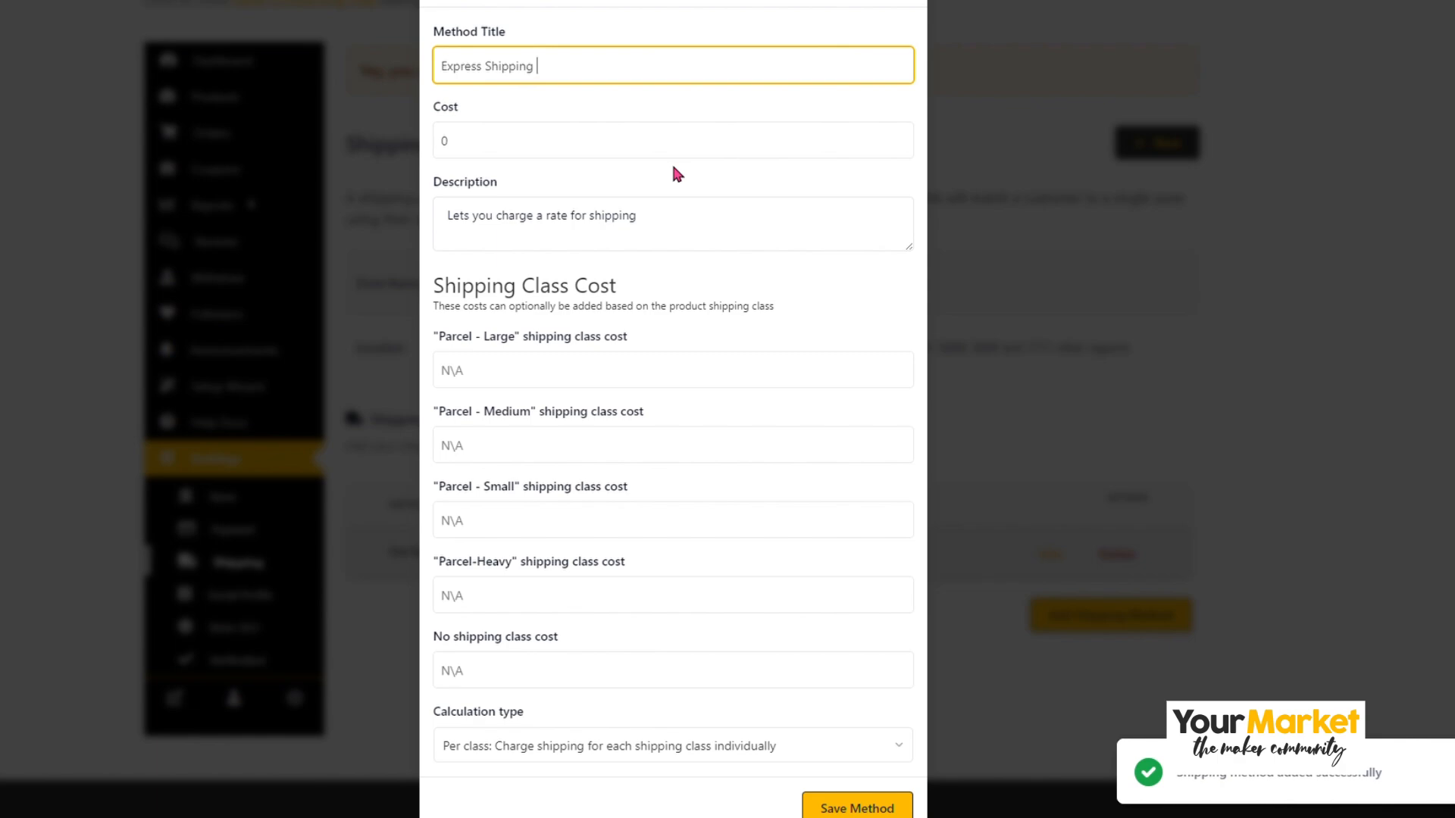
text( 1-3 days)
key(Tab)
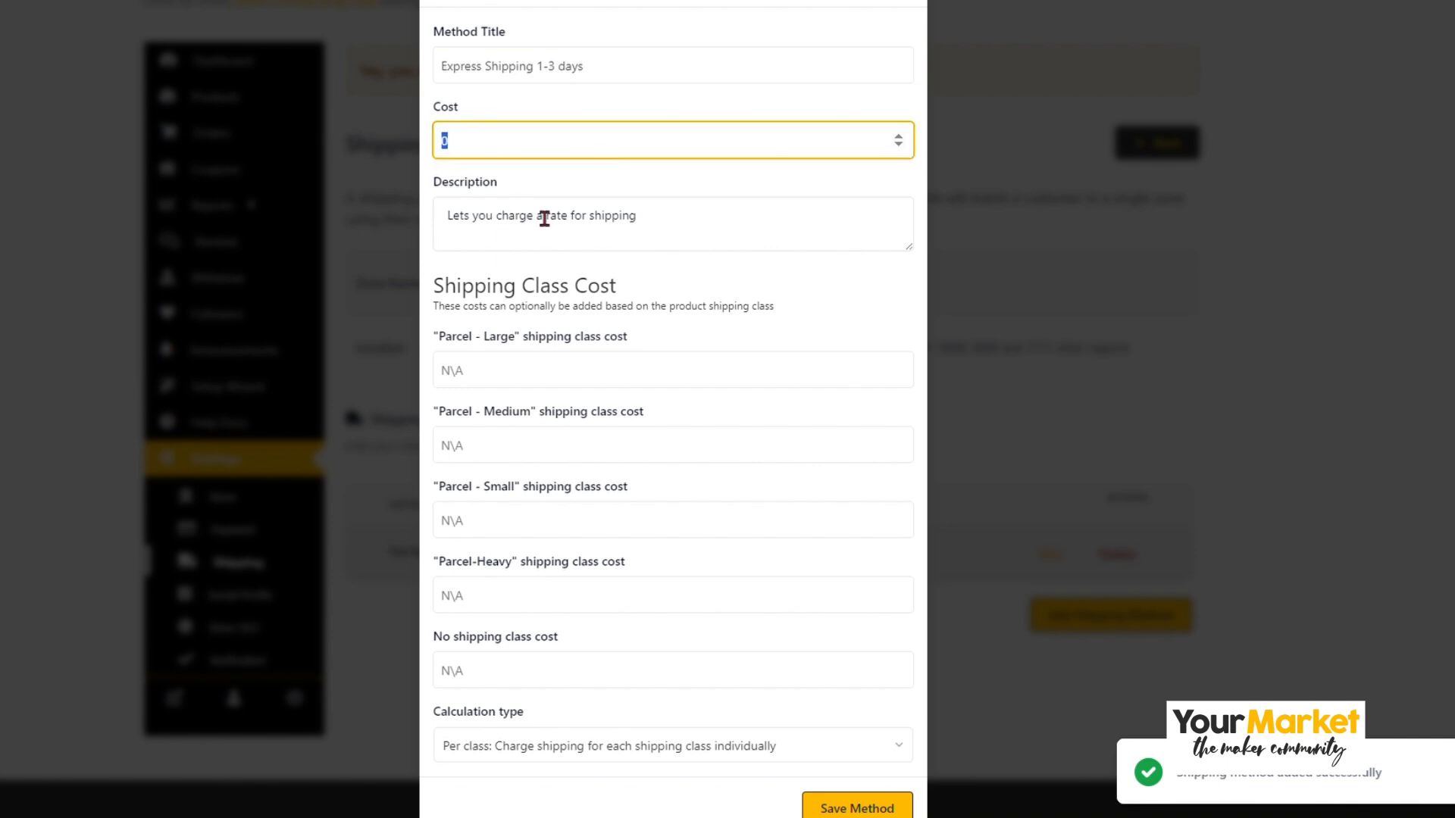
text(120)
click(572, 112)
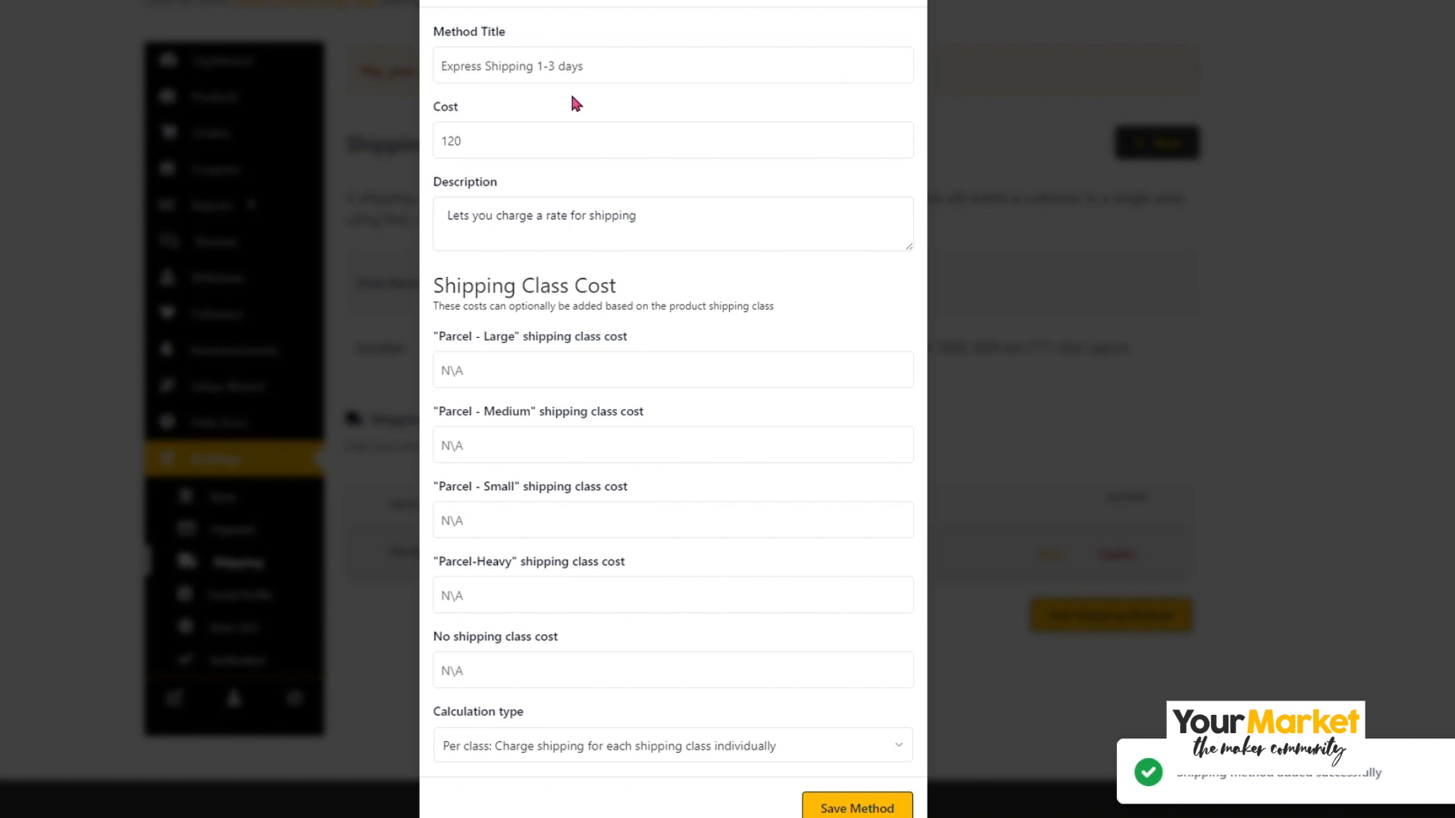
Describe it as 'Express Shipping for Main Centres', charge per order, and save the method.
triple_click(575, 235)
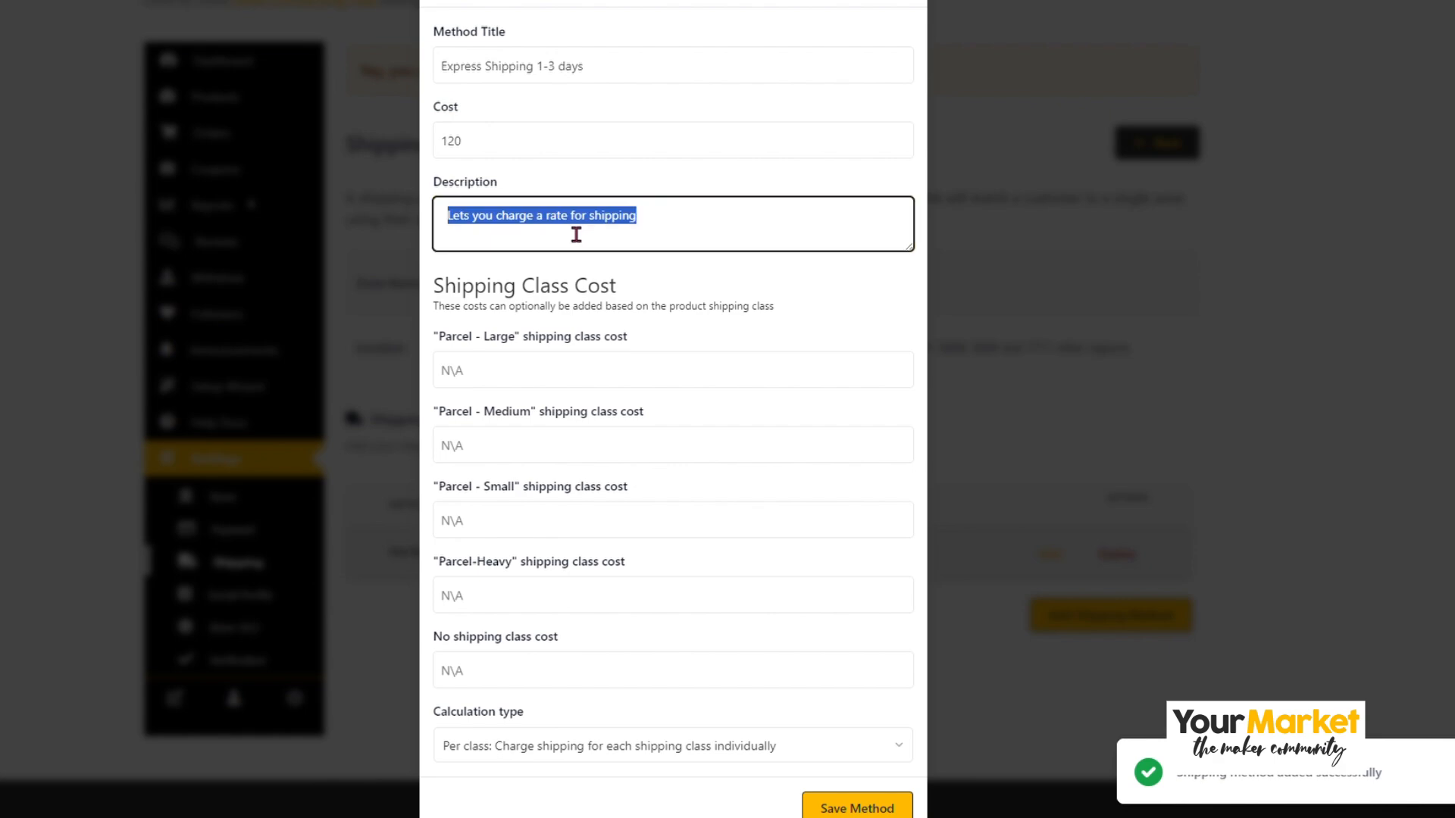
text(Express )
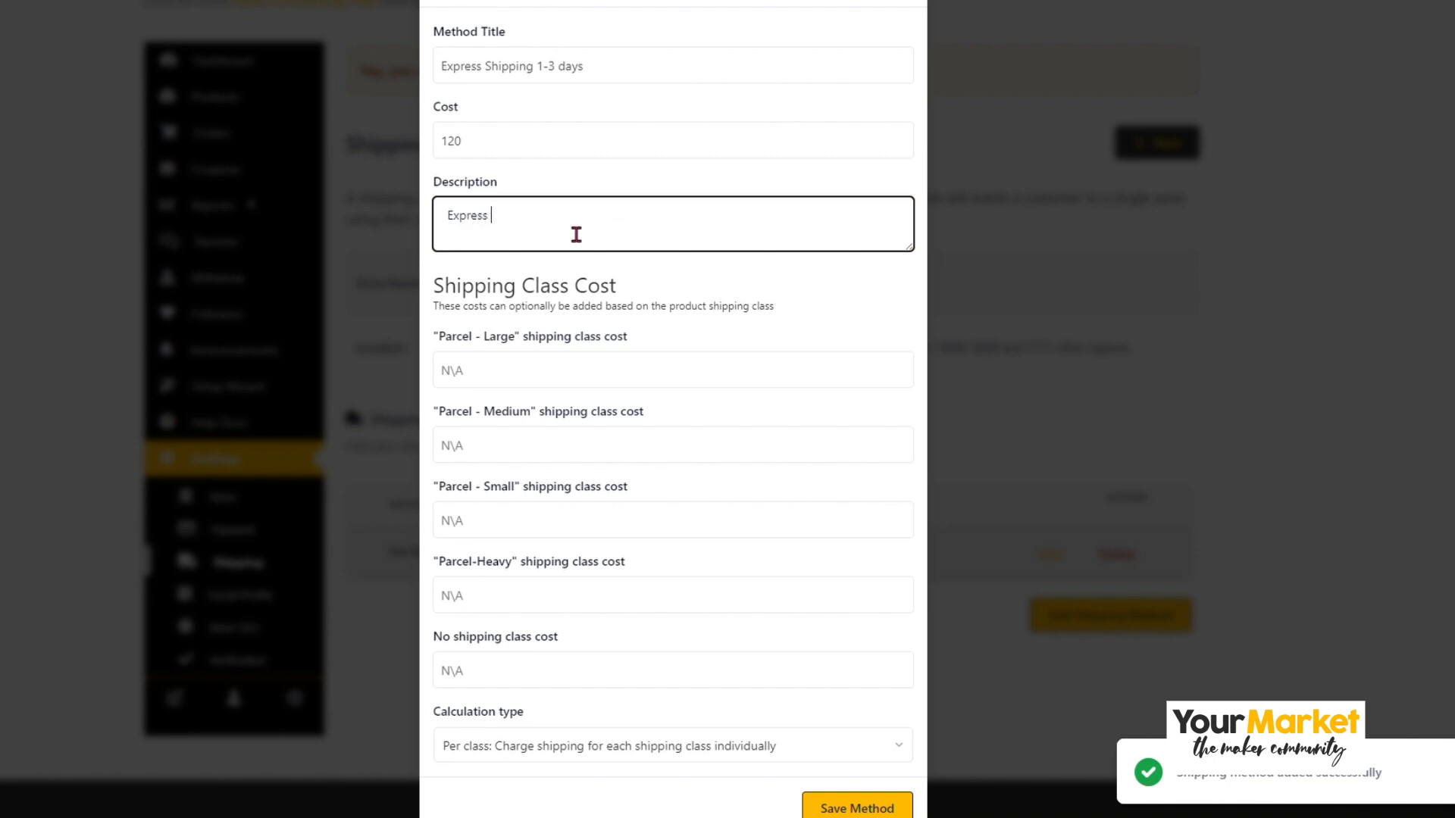
text(Shipping for Main Centres)
scroll(590, 699, down, 1)
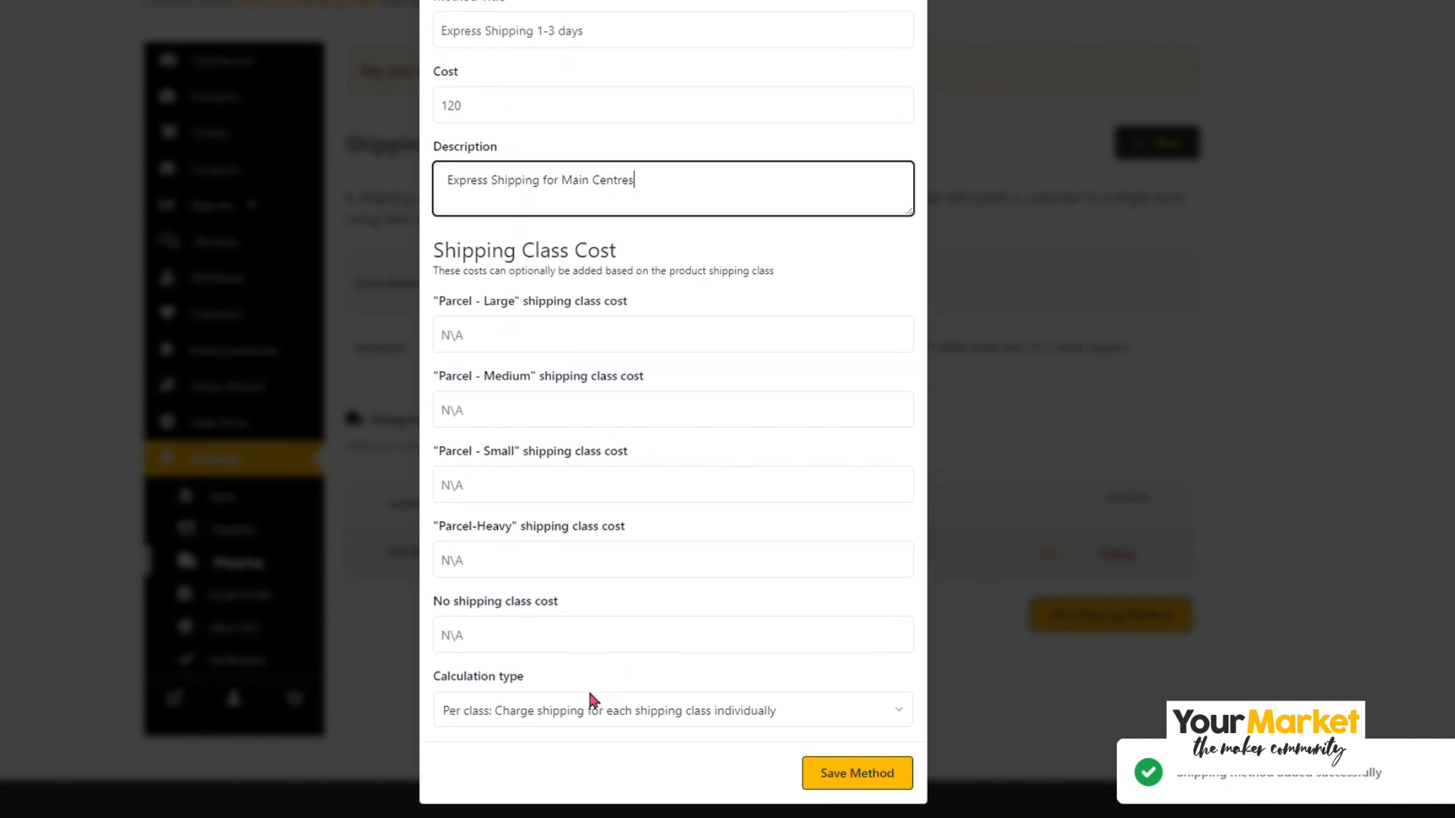
click(590, 698)
click(525, 788)
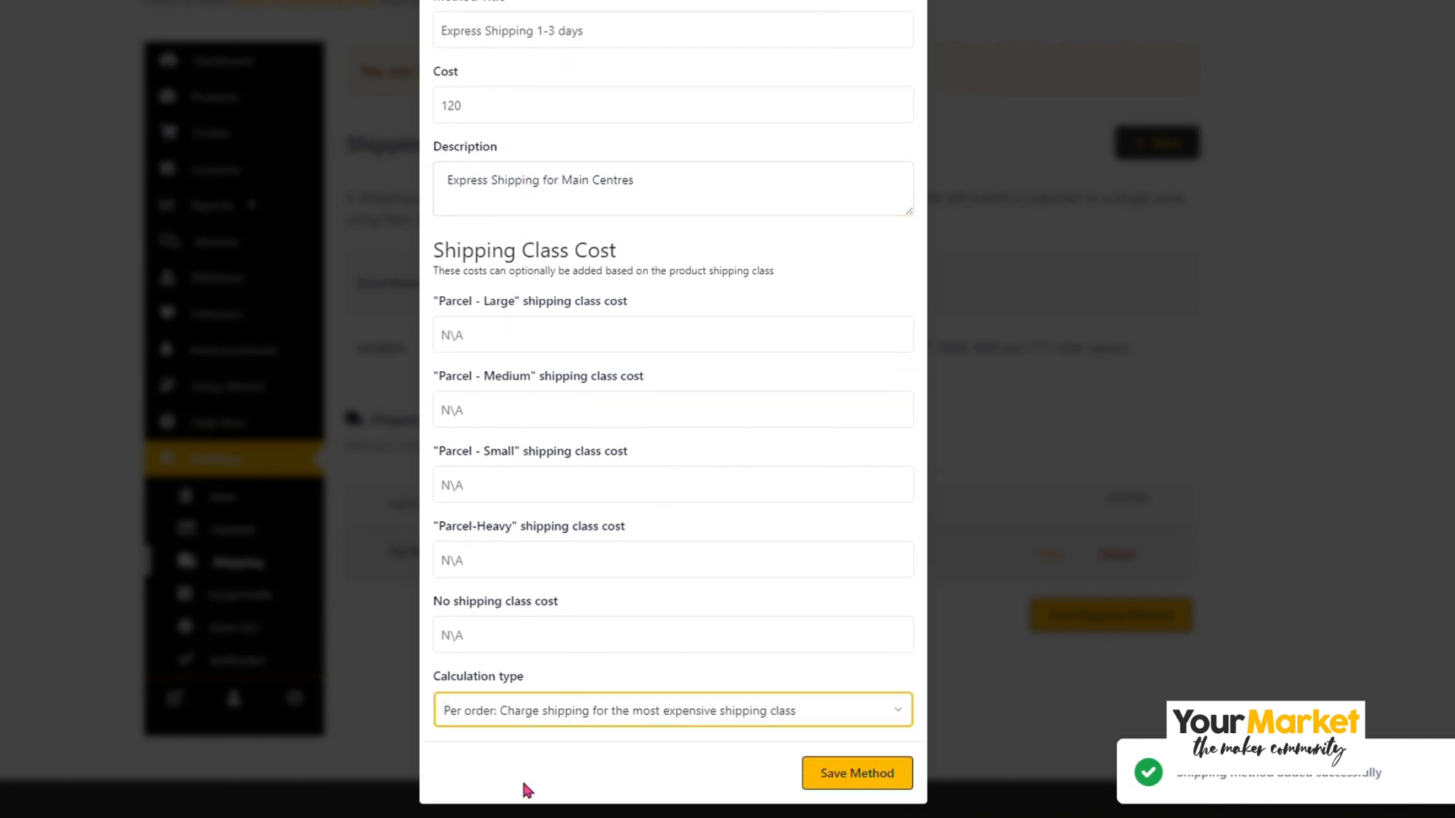
click(855, 781)
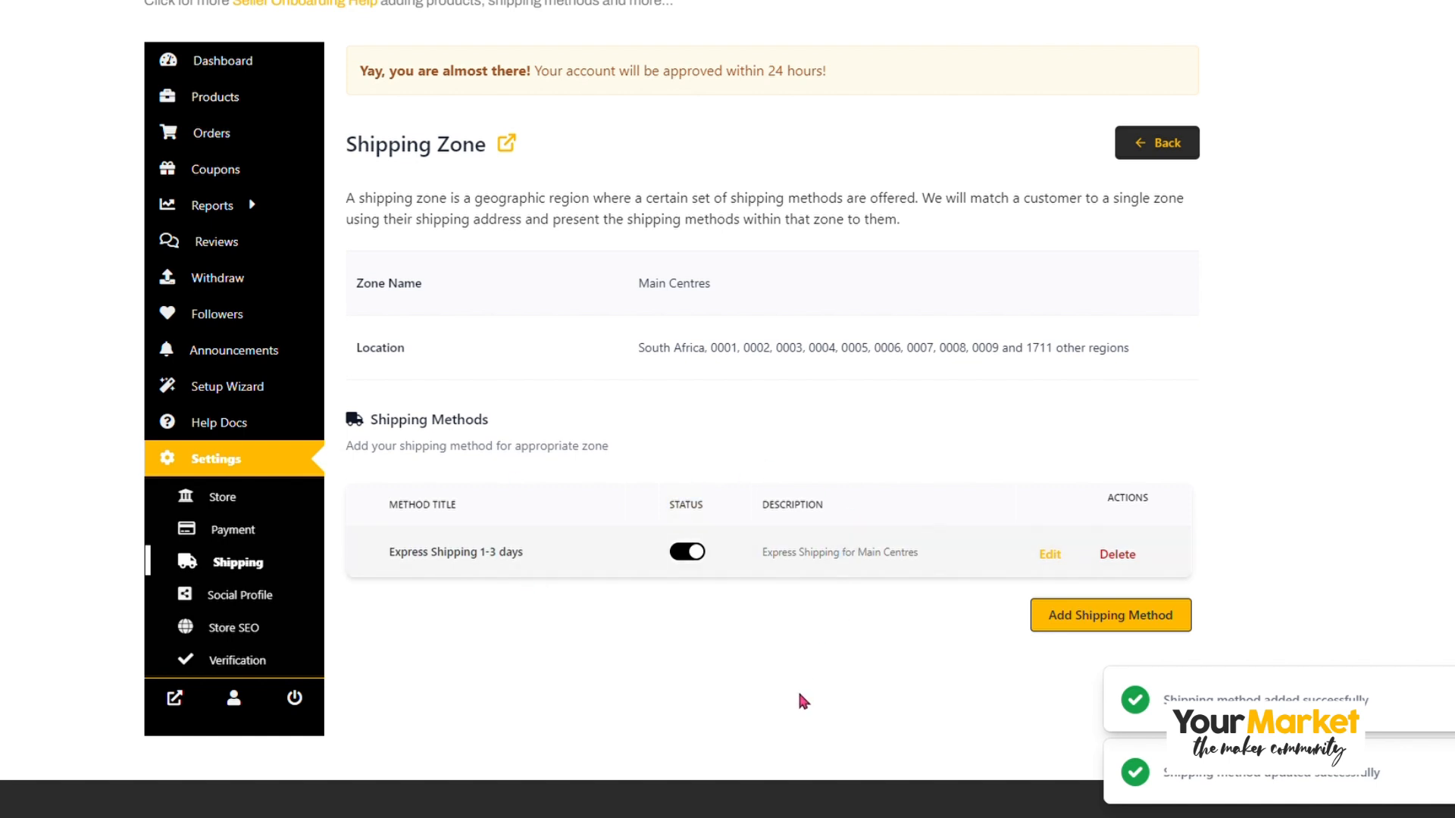
Highlight the zone's postcode list, then clear the selection.
drag(712, 350, 1140, 345)
click(1198, 385)
Add another Flat Rate method to Main Centres and open it for editing.
click(1104, 617)
click(575, 405)
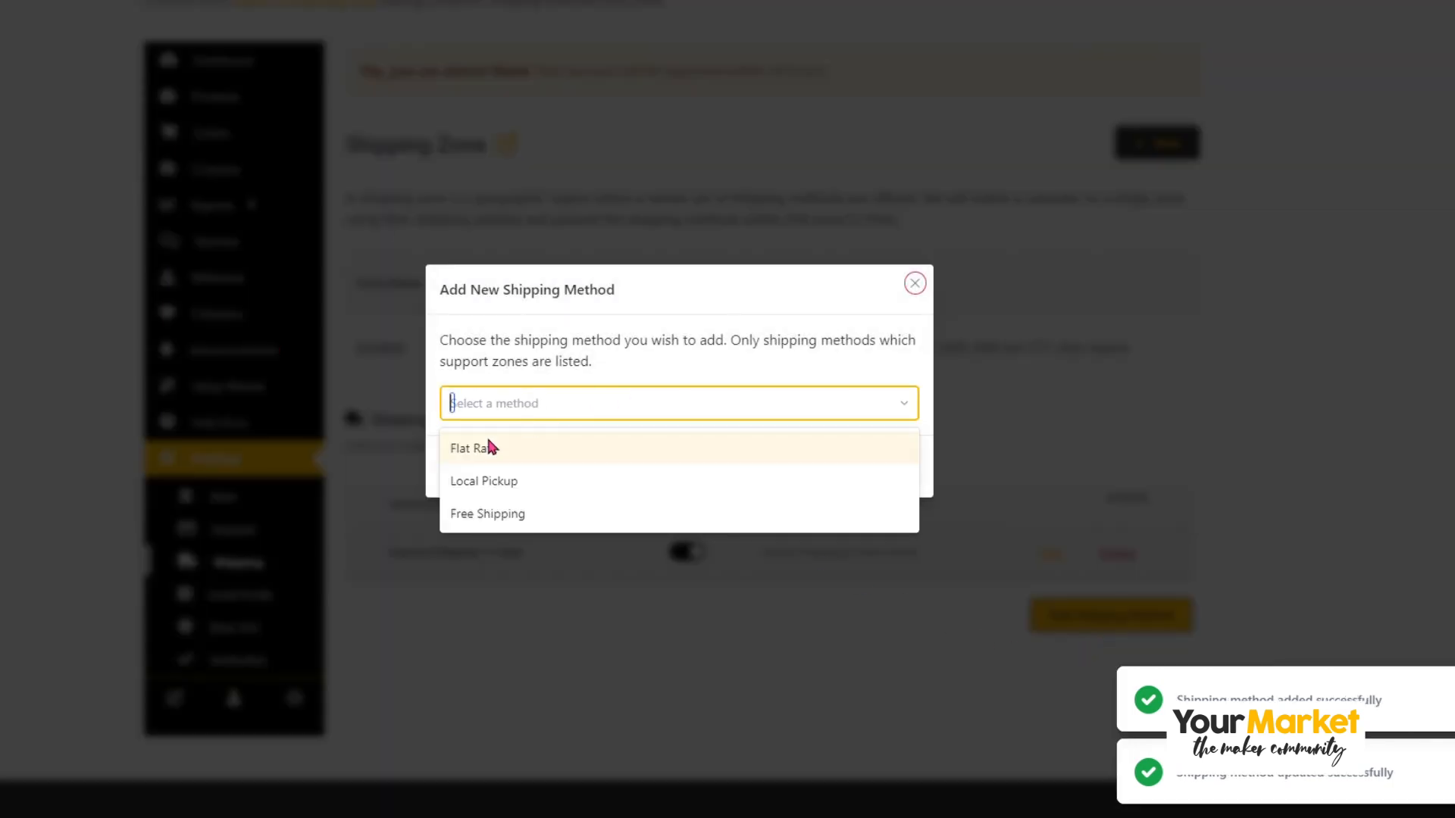
click(464, 453)
click(854, 465)
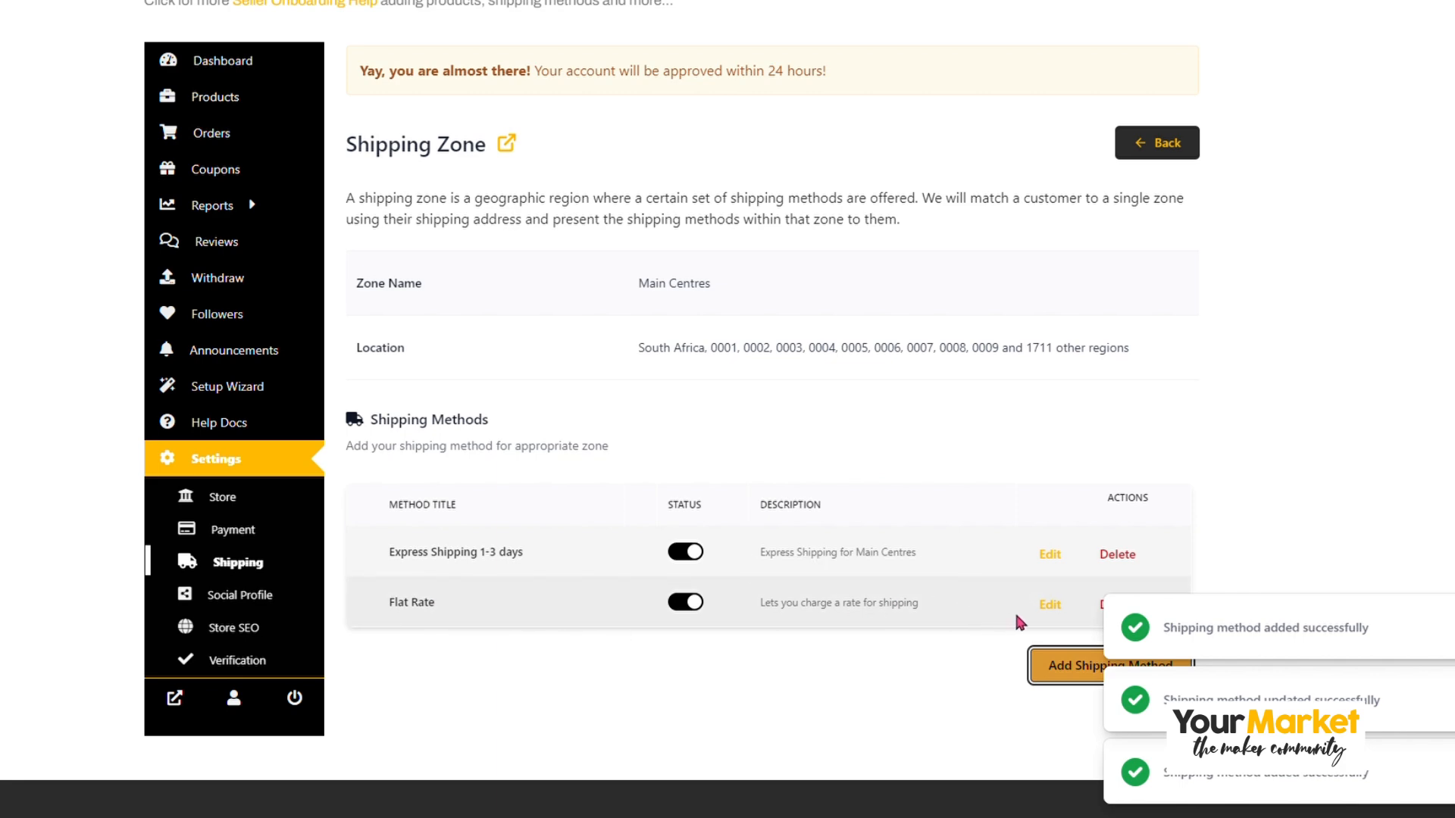
click(1047, 606)
Title the new method 'Standard Shipping 3 - 10 days' with a cost of 70.
triple_click(500, 79)
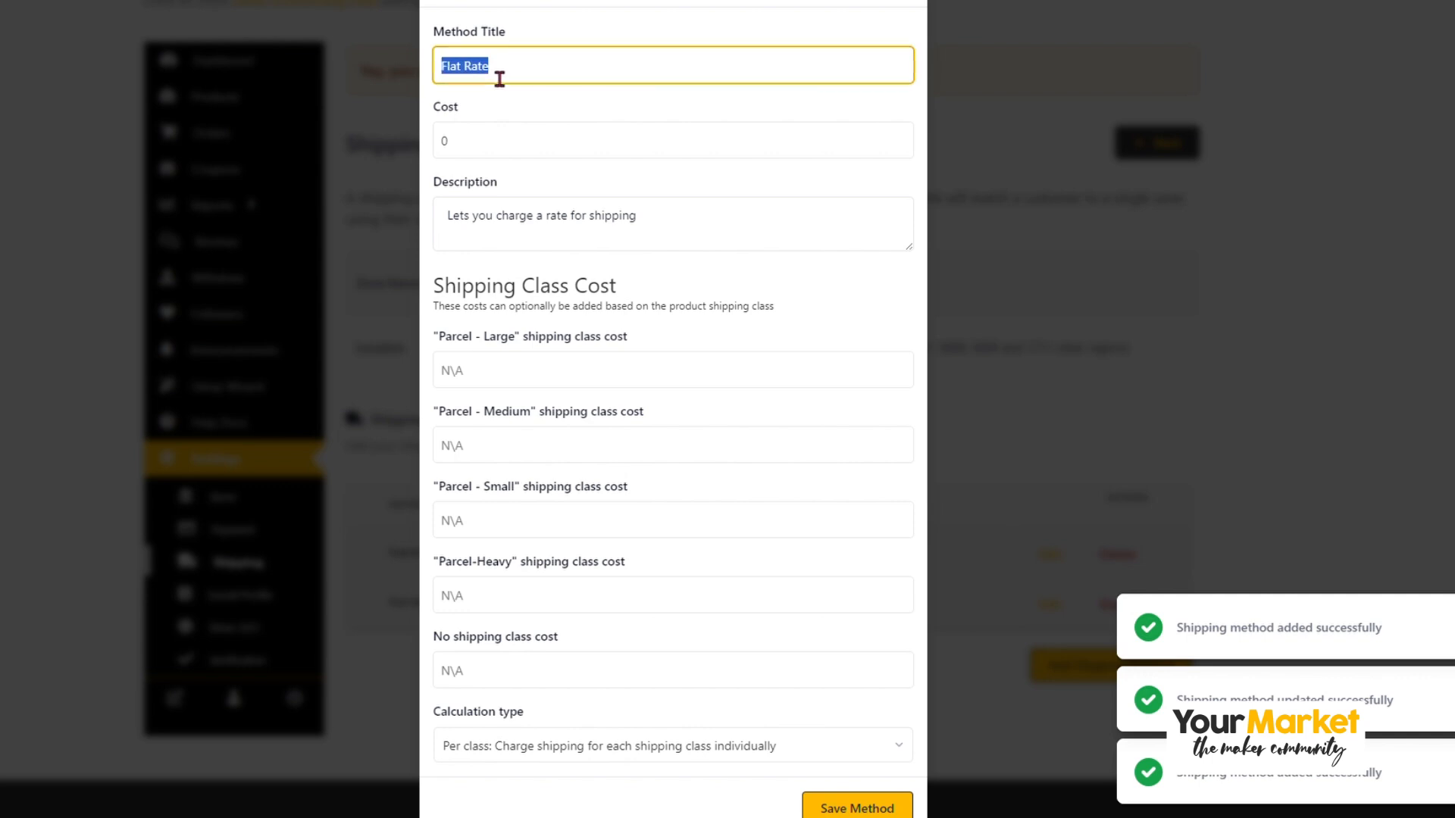
text(Standa)
text(rd Shipping 3 - 10 days)
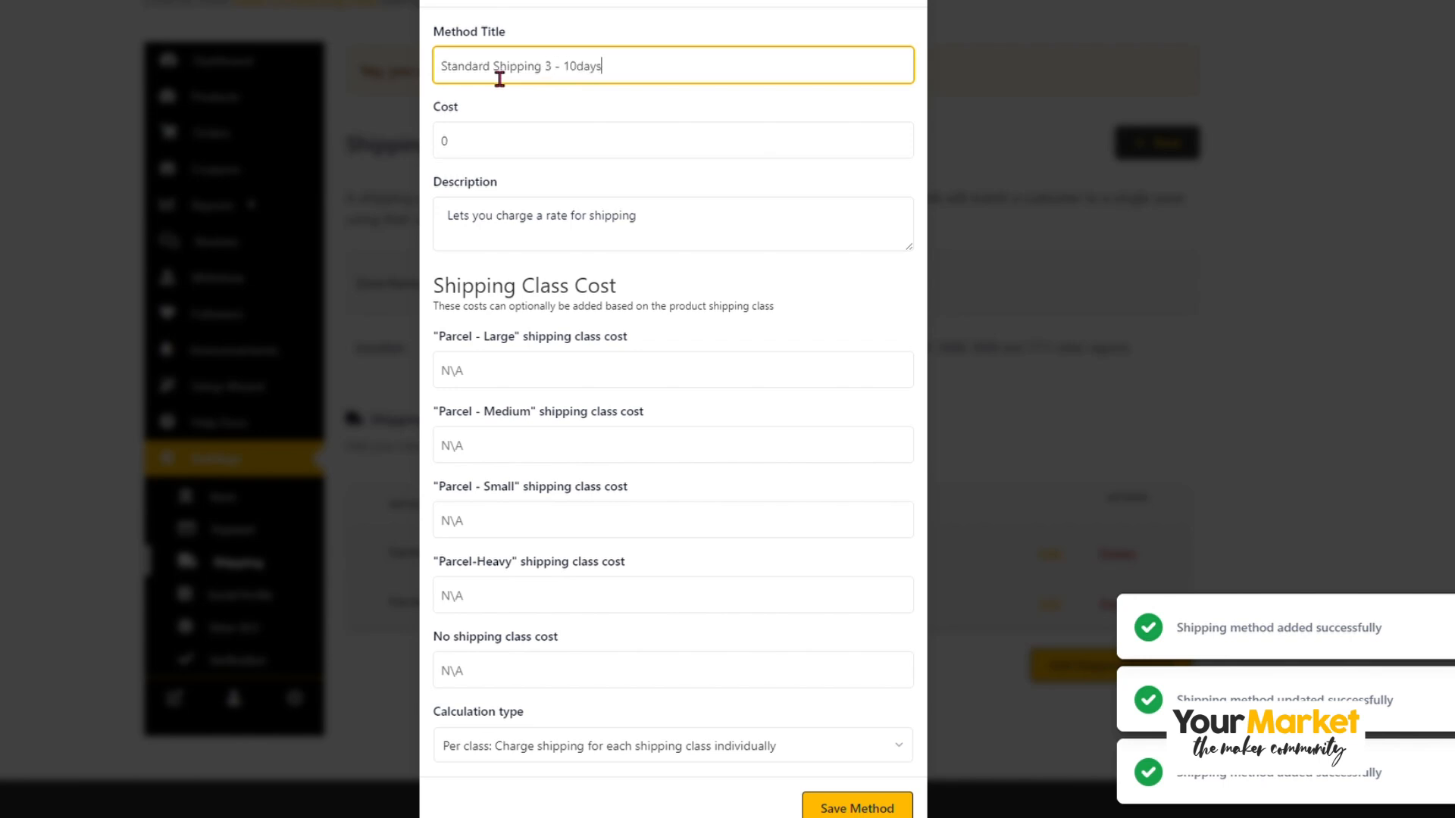
click(581, 79)
key(Tab)
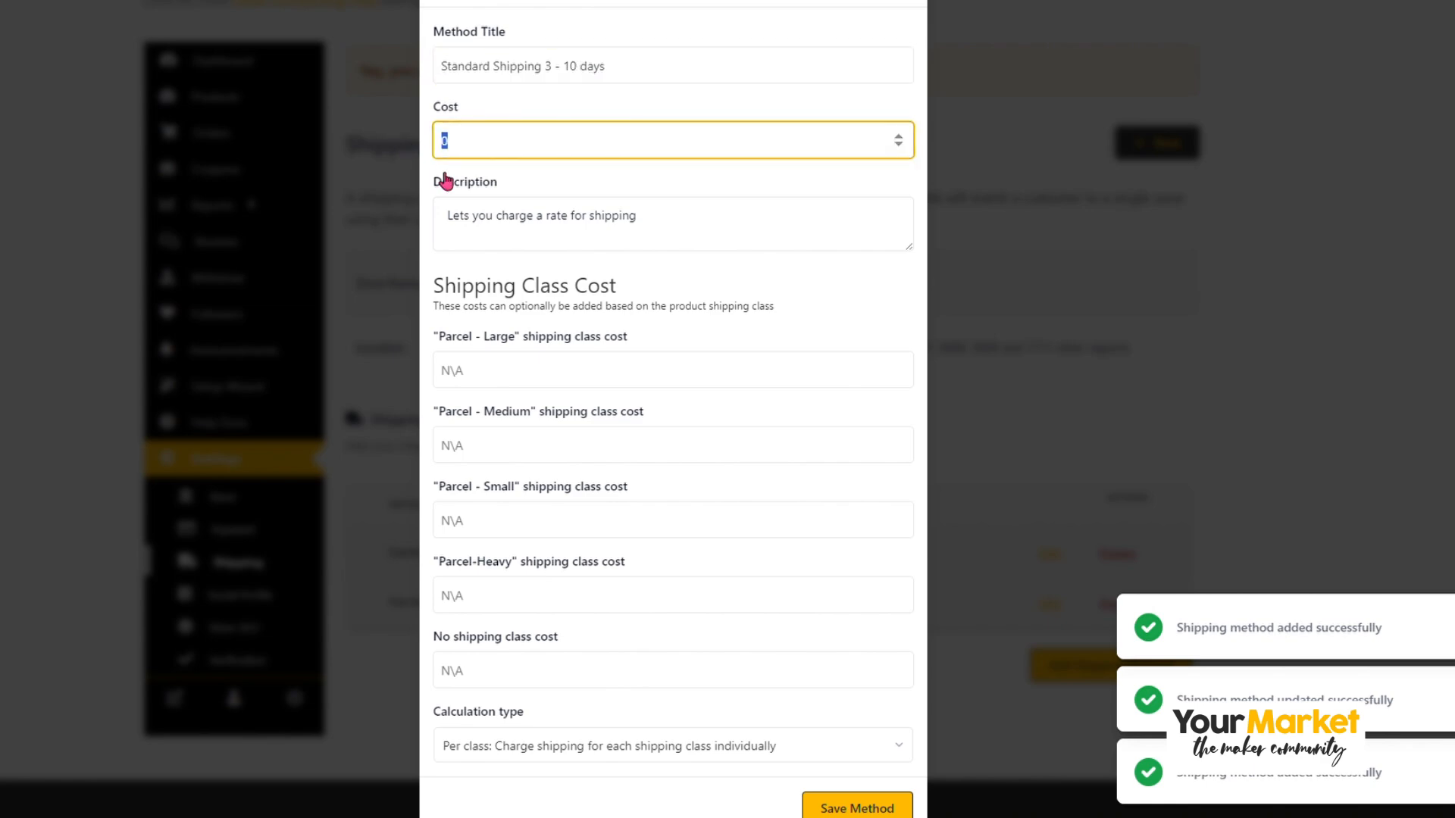
text(70)
click(559, 118)
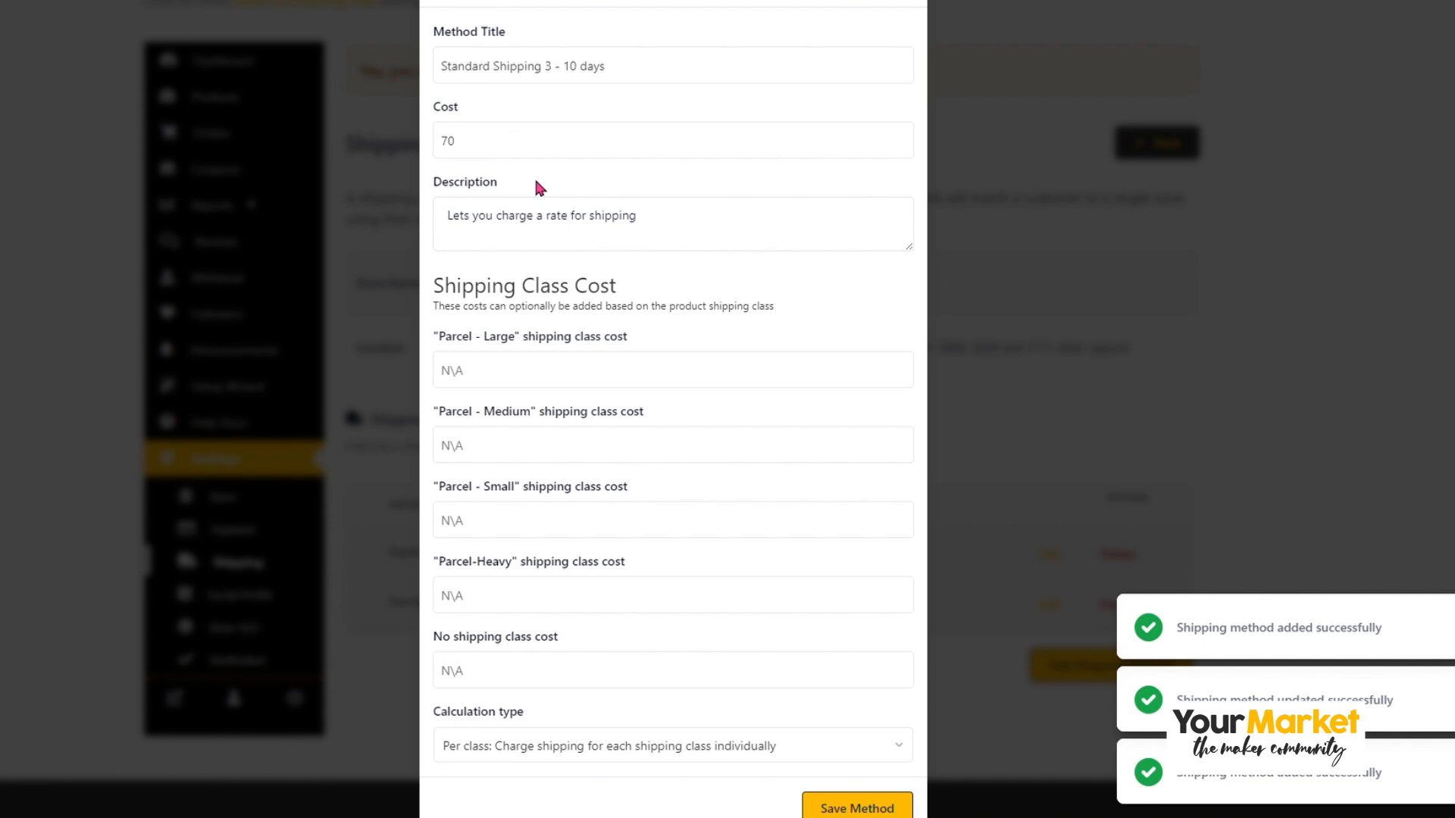
Describe it as 'Standard Shipping in Main Centres', charge per order, and save.
triple_click(562, 239)
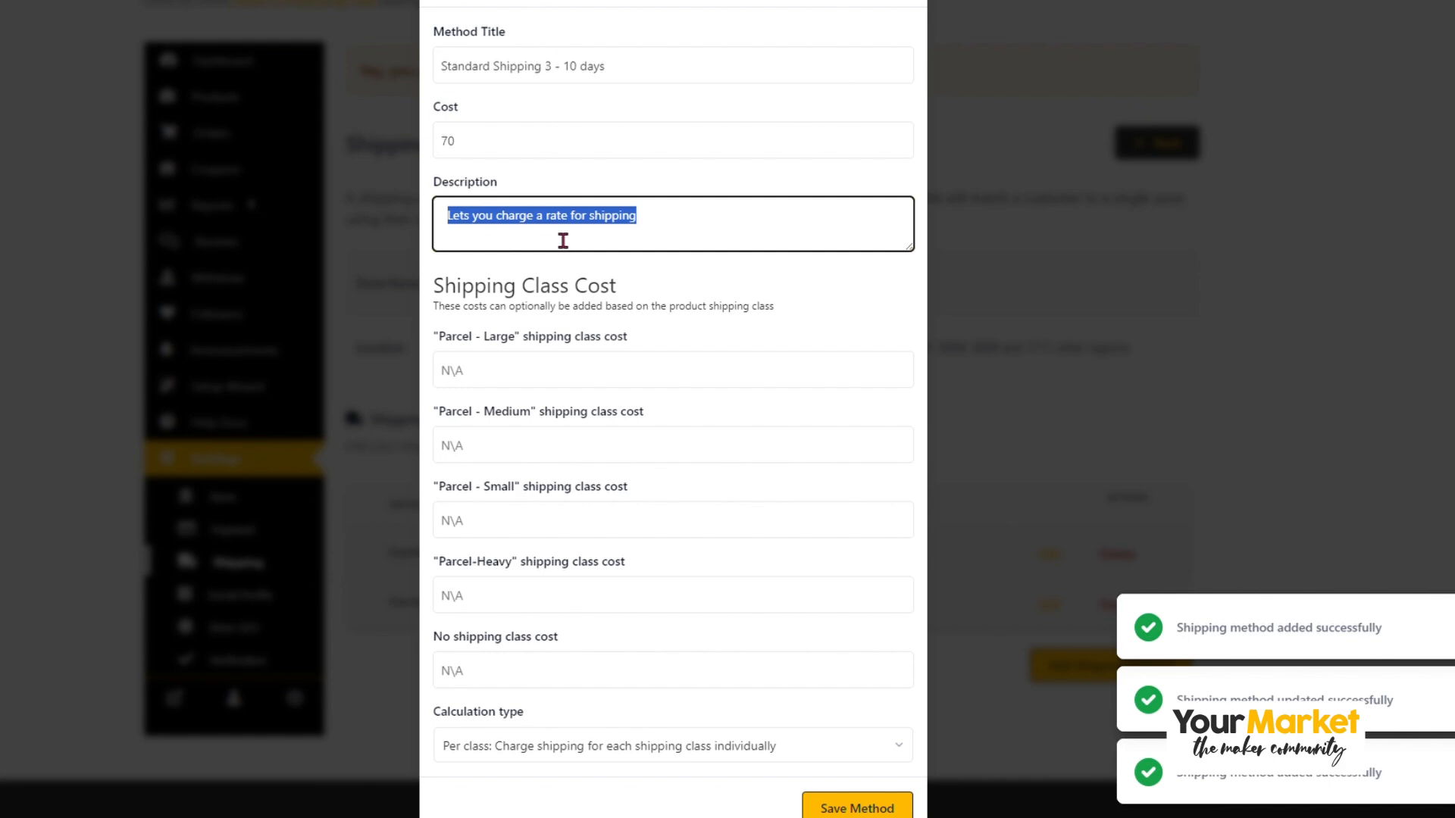
text(Standar)
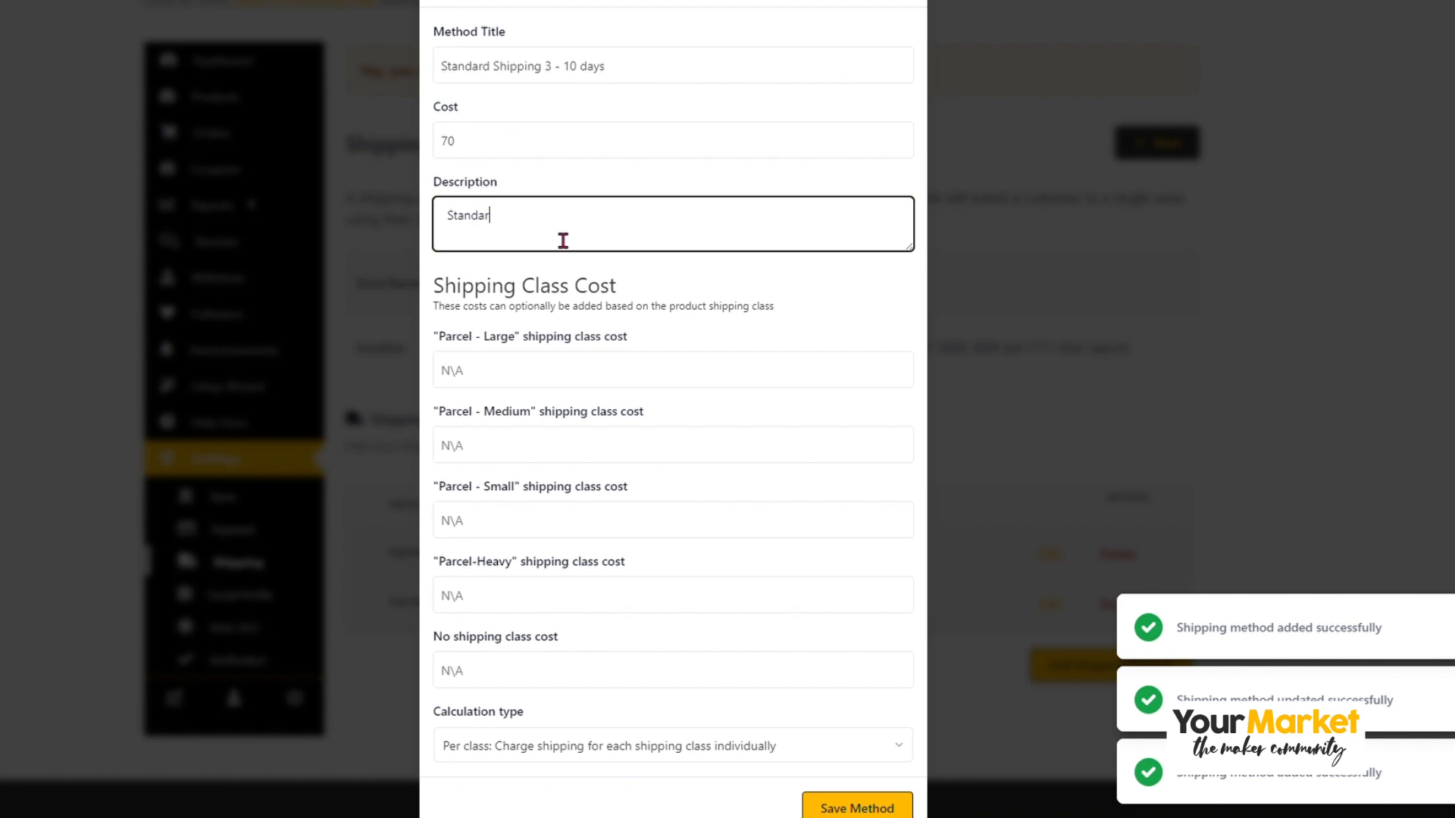
text(d Shipping in Main Centres)
scroll(627, 705, down, 1)
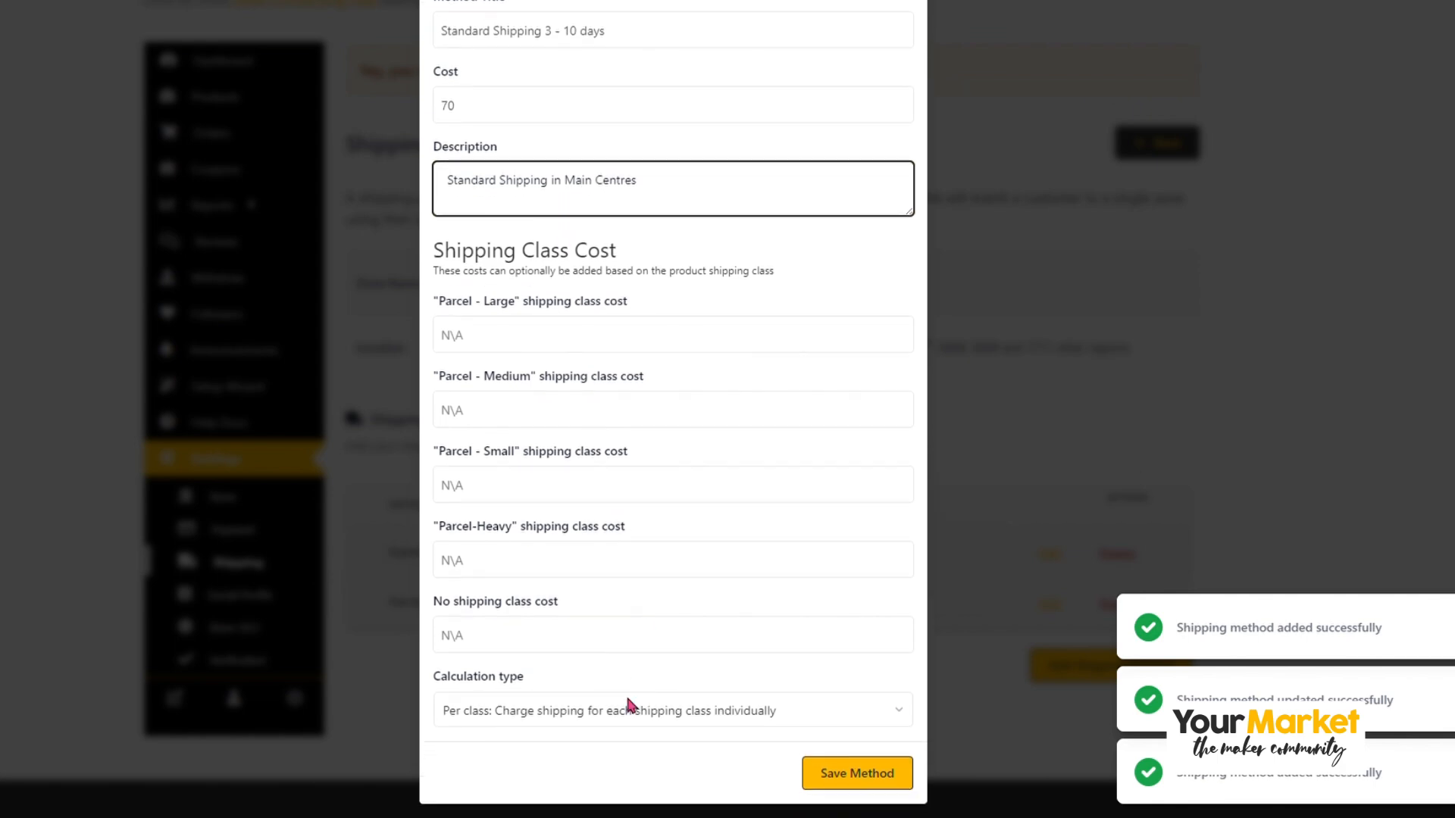
click(610, 714)
click(613, 788)
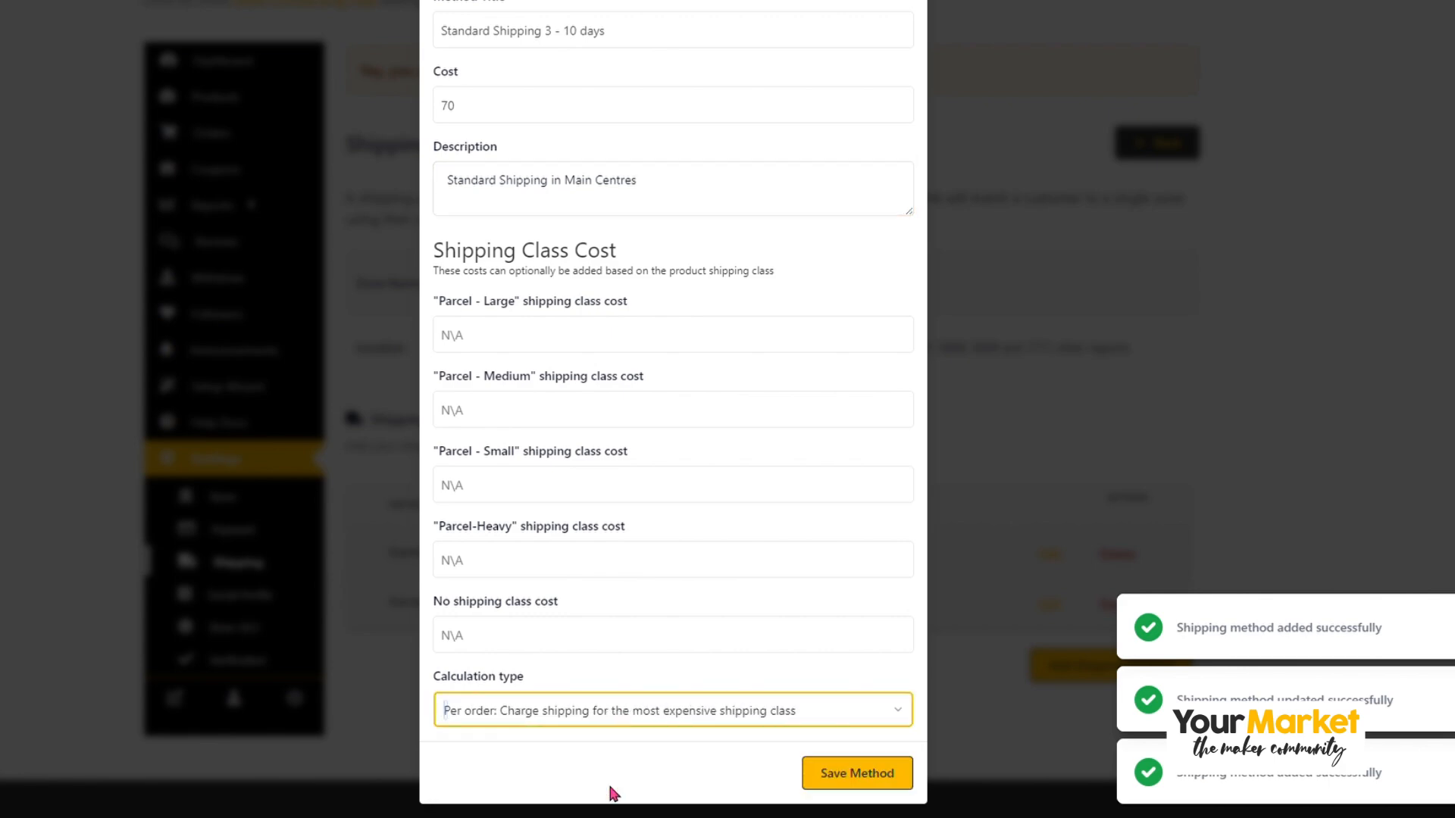
click(858, 774)
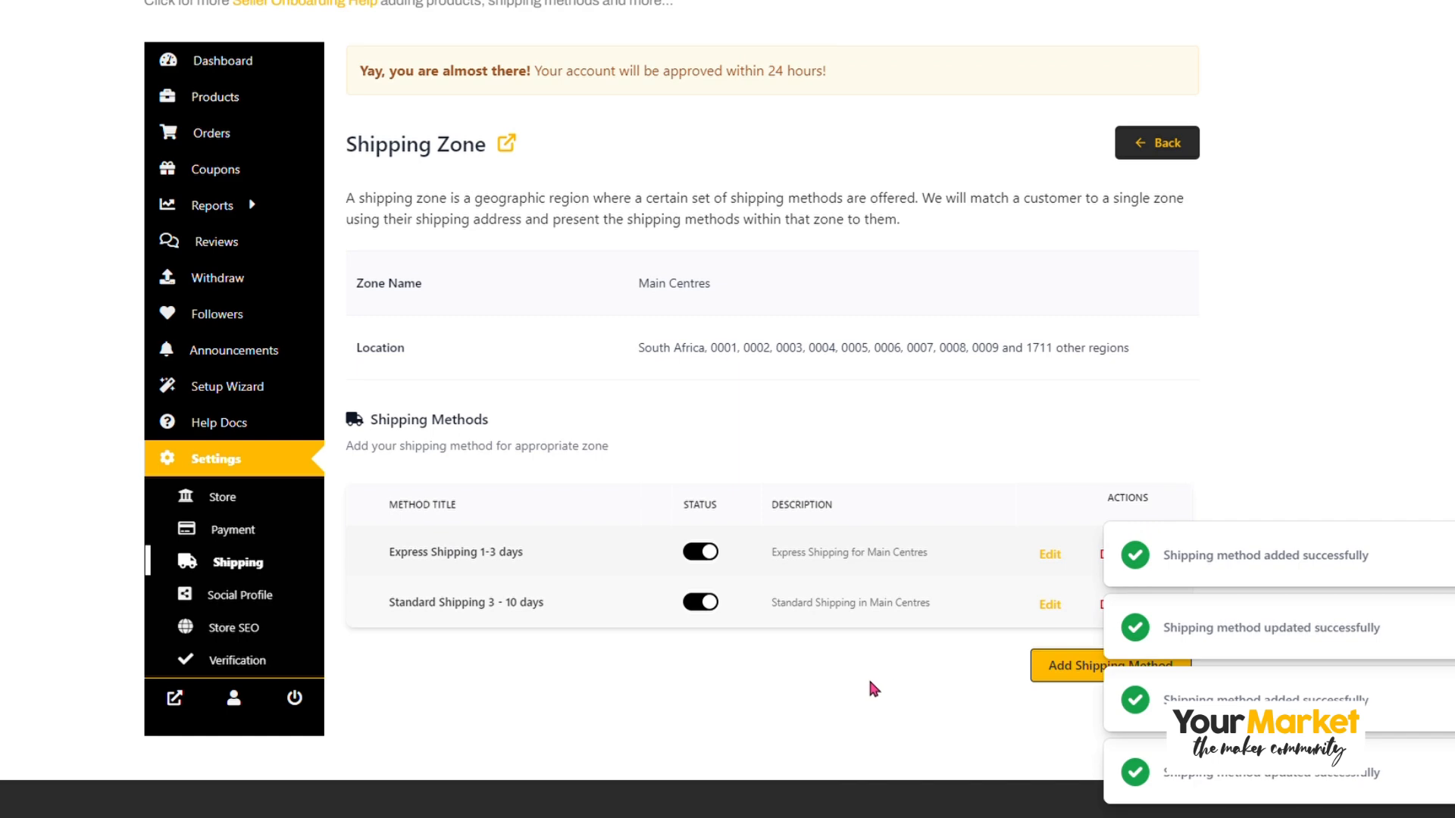
Open the Add New Shipping Method dialog again for the Main Centres zone.
scroll(834, 651, down, 3)
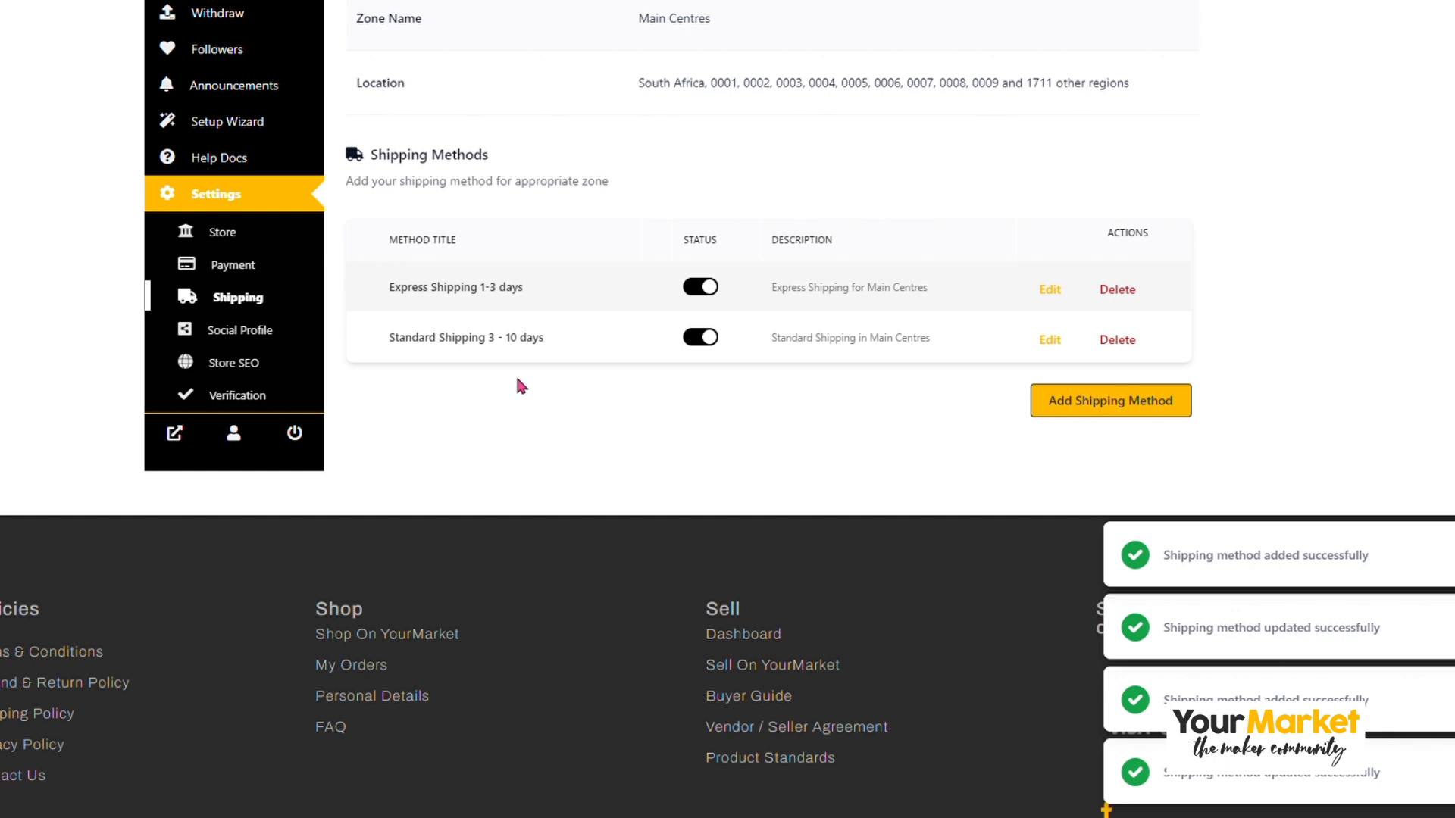
click(1072, 400)
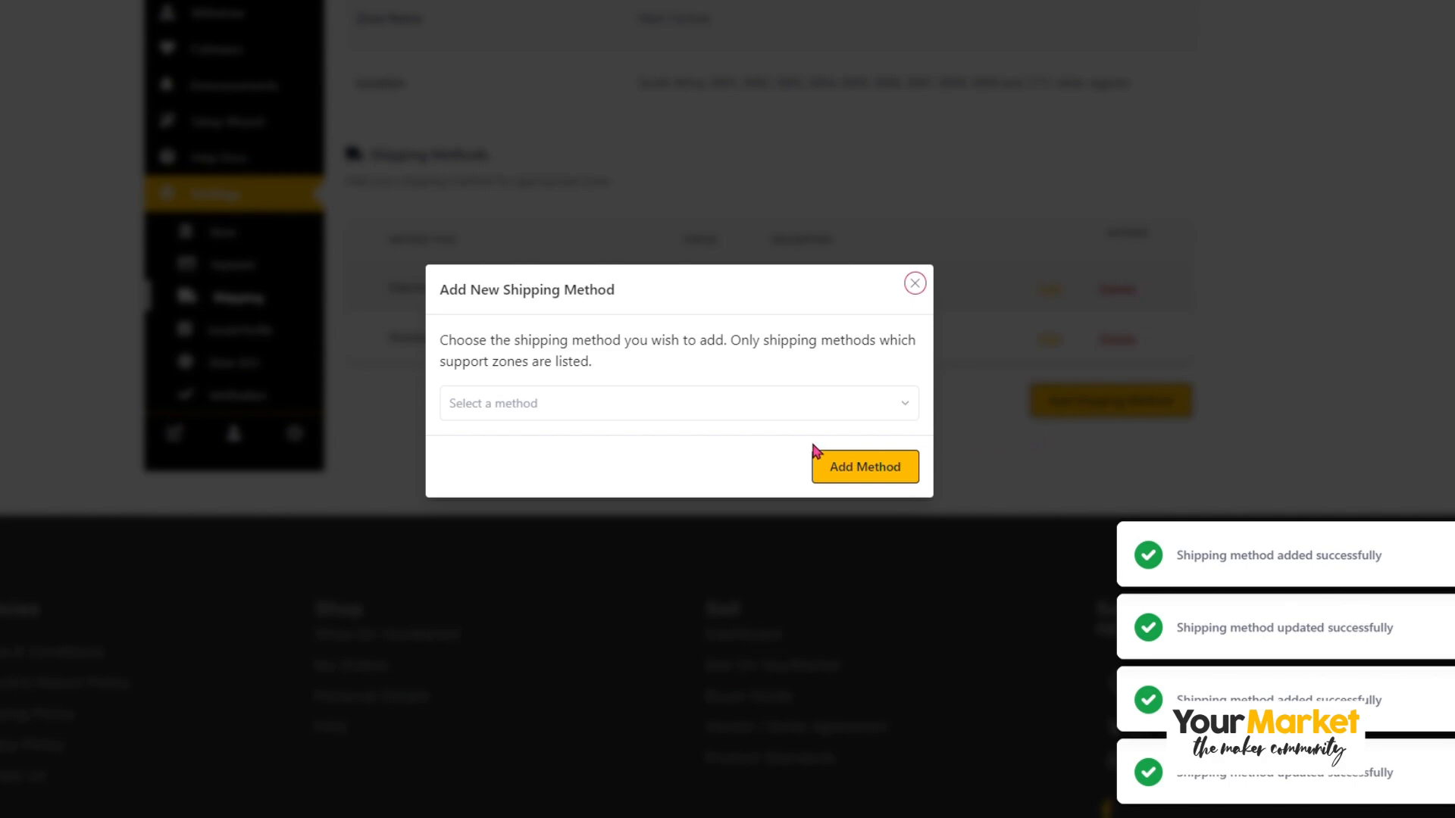
Add a Free Shipping method to Main Centres and bring up its edit form.
click(597, 403)
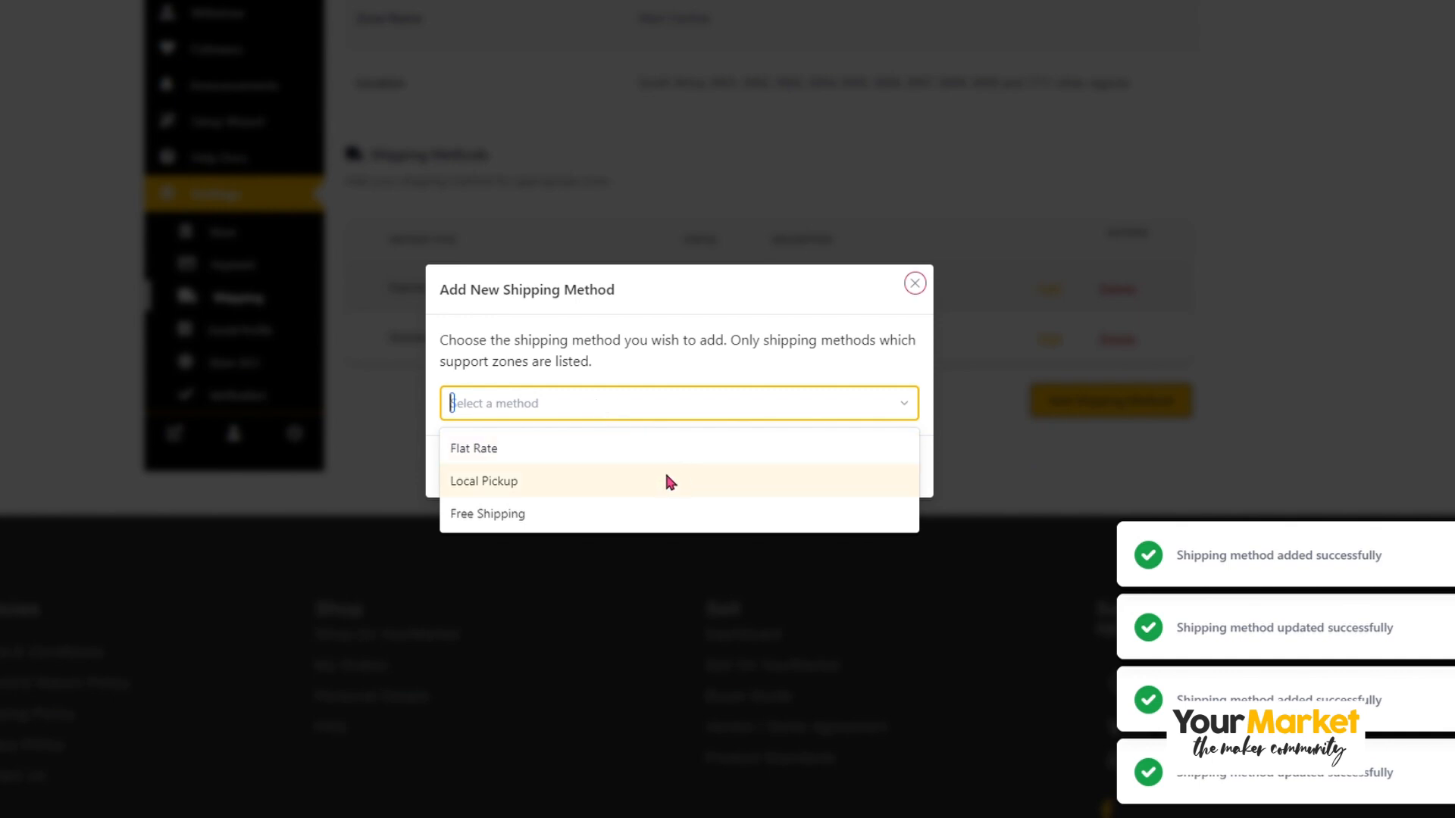
click(515, 516)
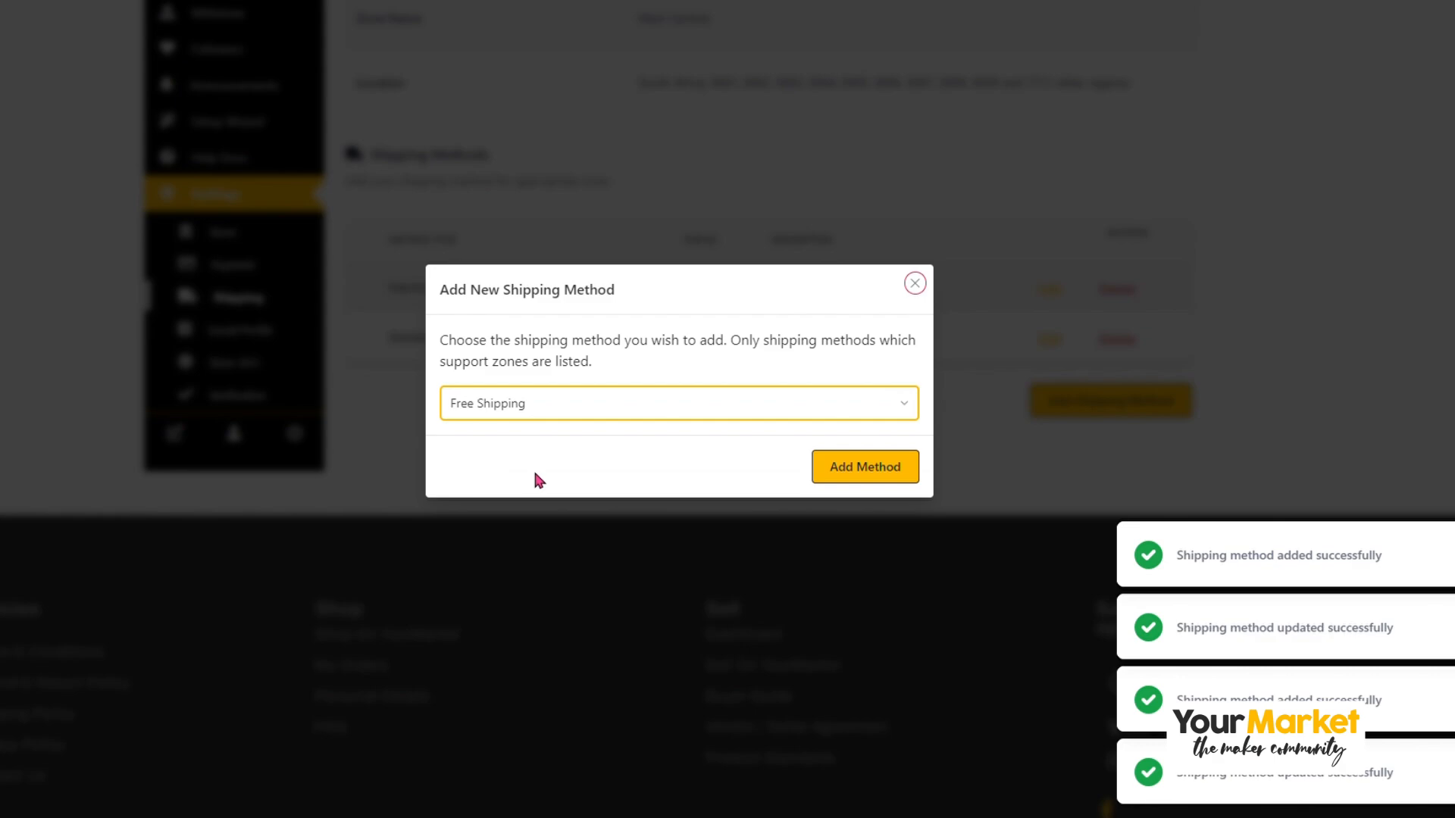
click(851, 476)
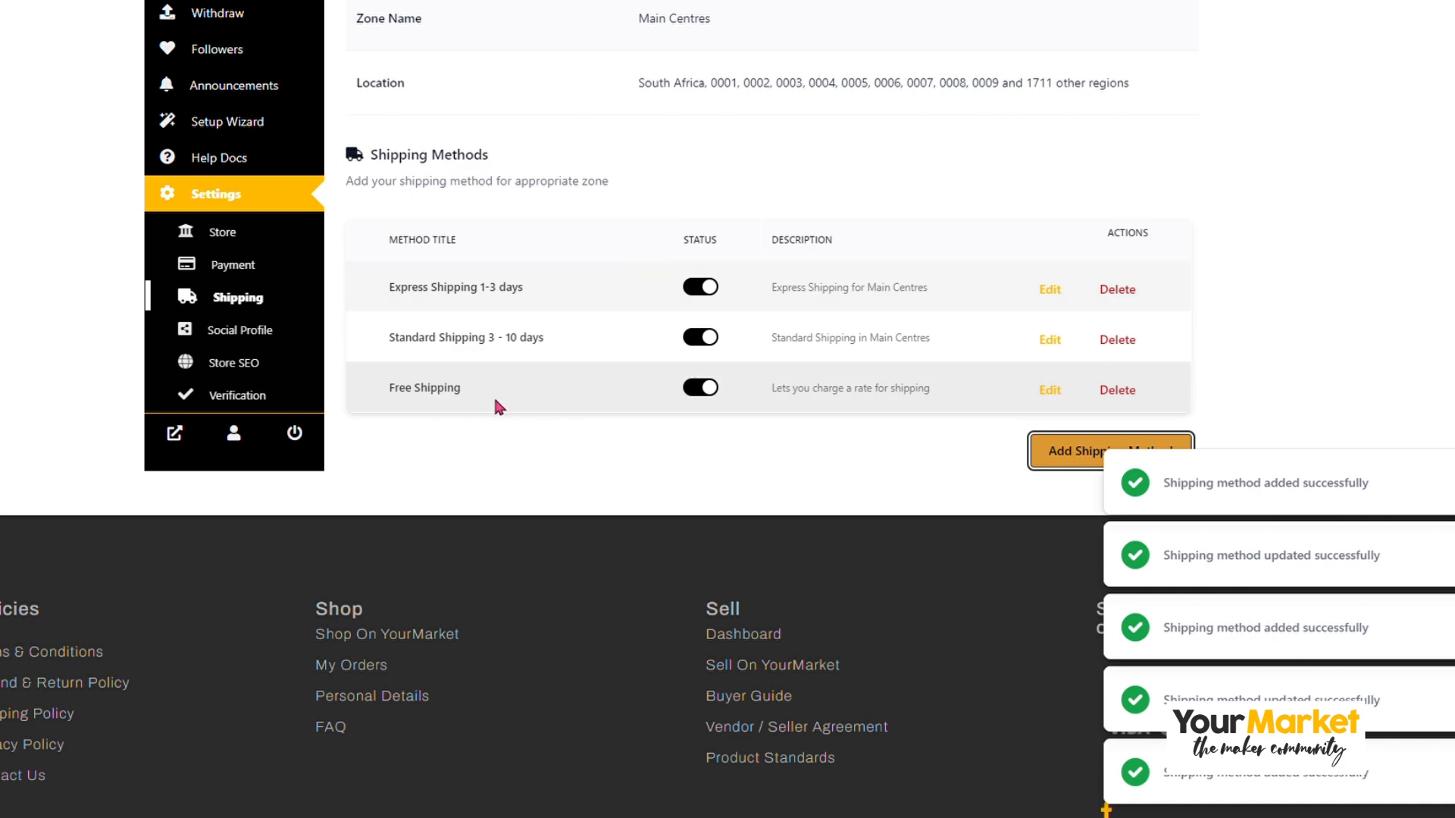
click(1049, 391)
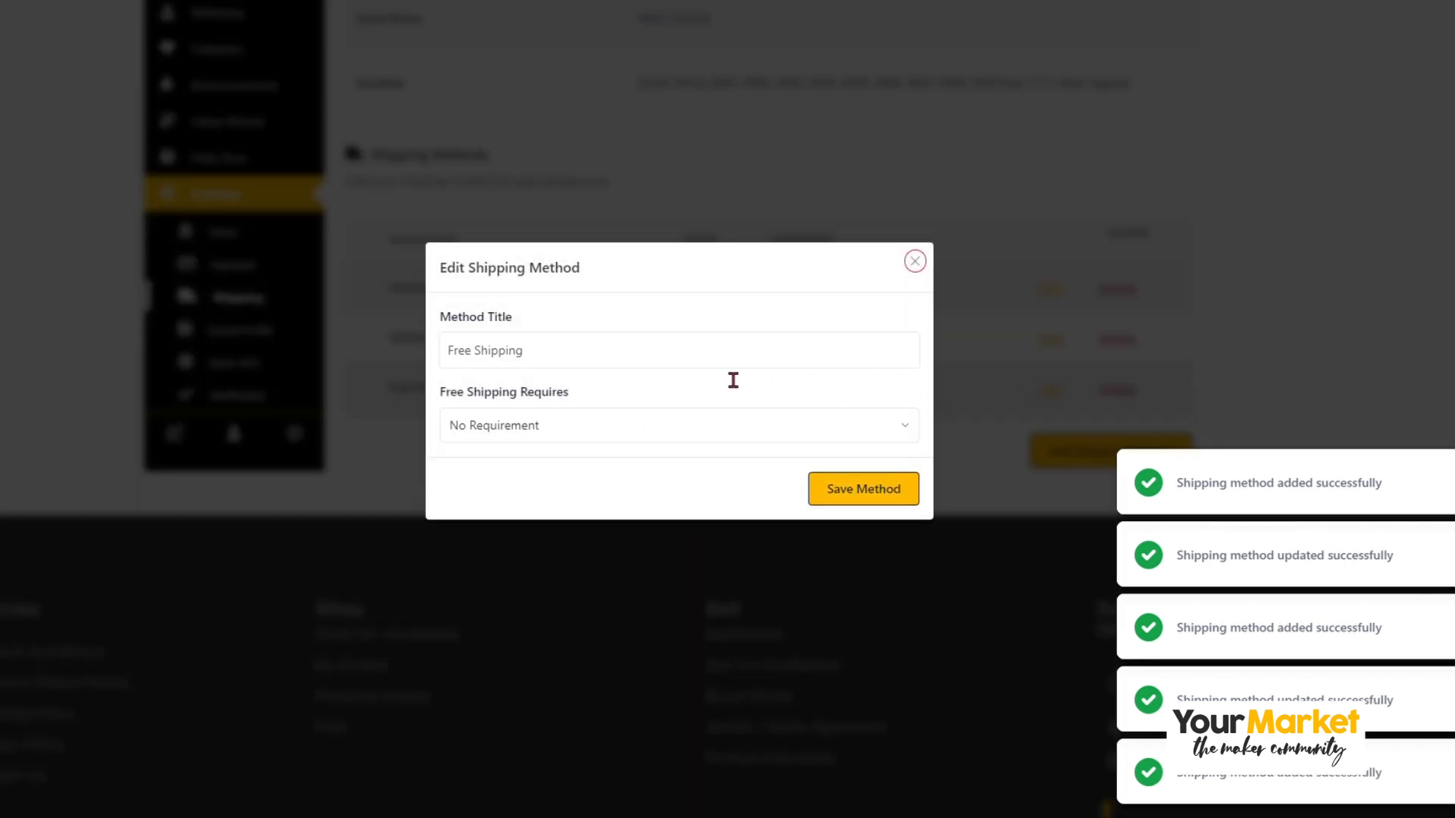
Retitle the free shipping method 'FREE DELIVERY - JOBURG ONLY!'.
drag(649, 359, 453, 364)
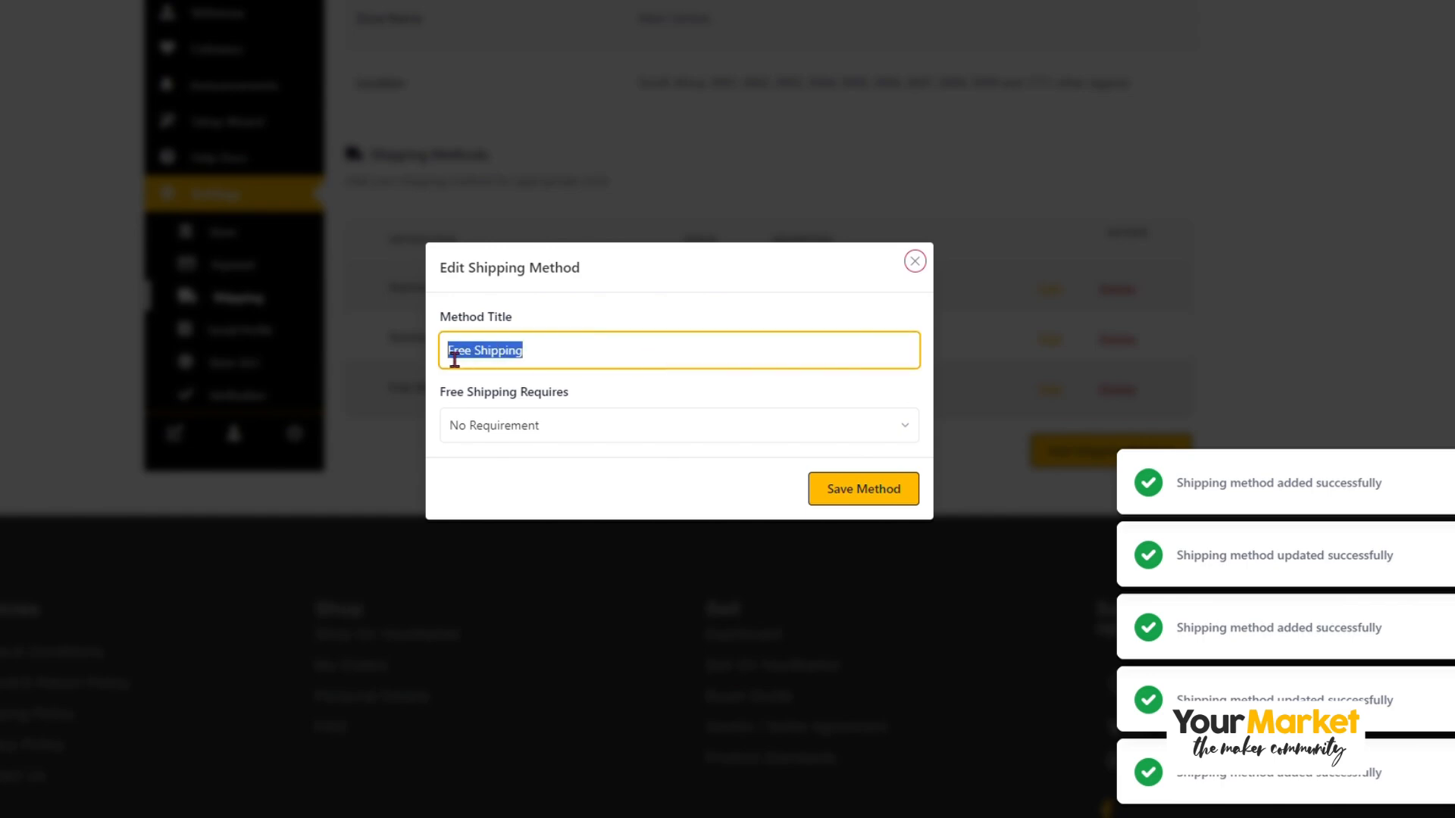
click(453, 364)
triple_click(506, 372)
text(FREE DELIVERY - JOBURG OR)
key(BackSpace)
text(NLY!)
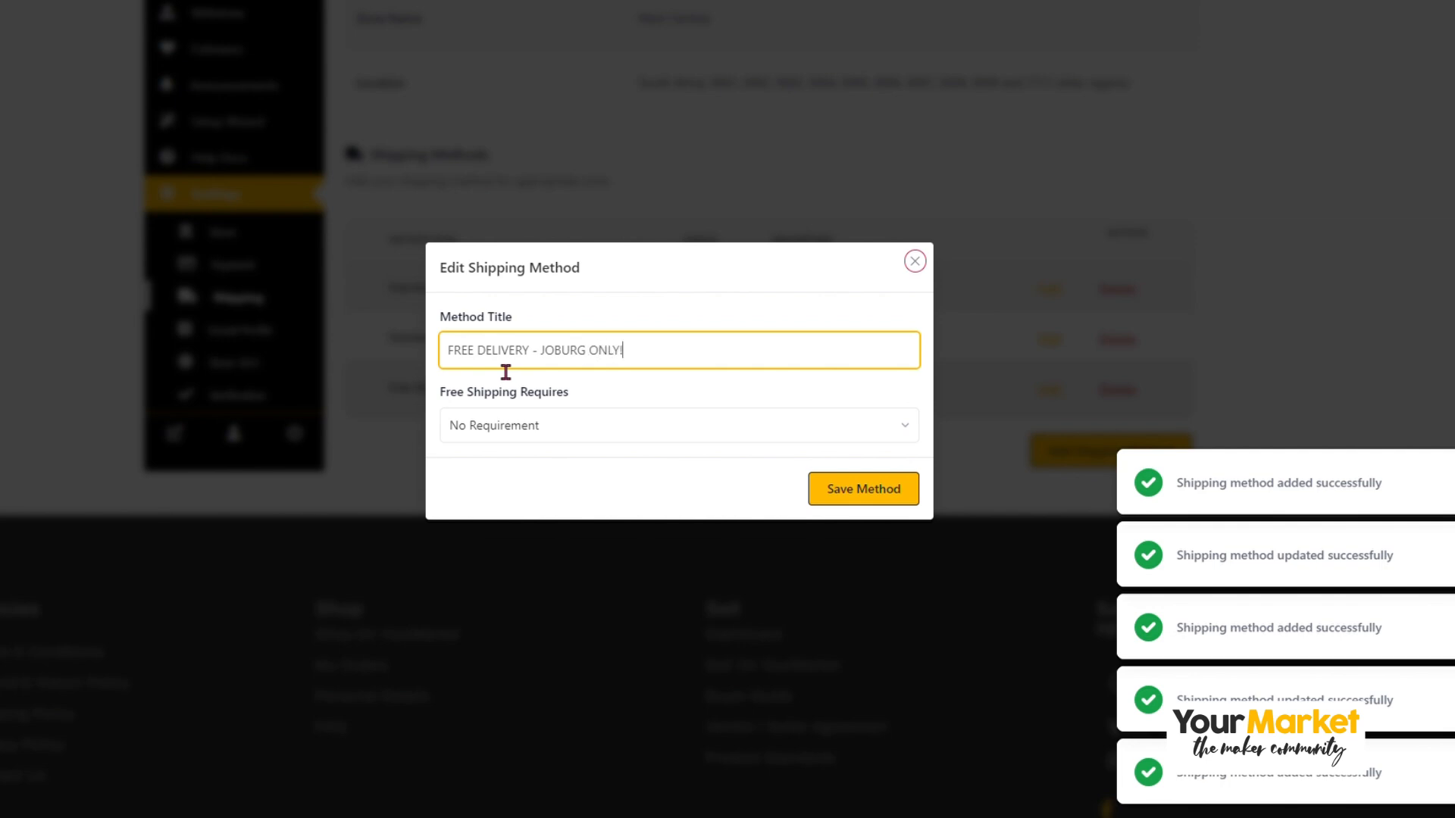
click(557, 313)
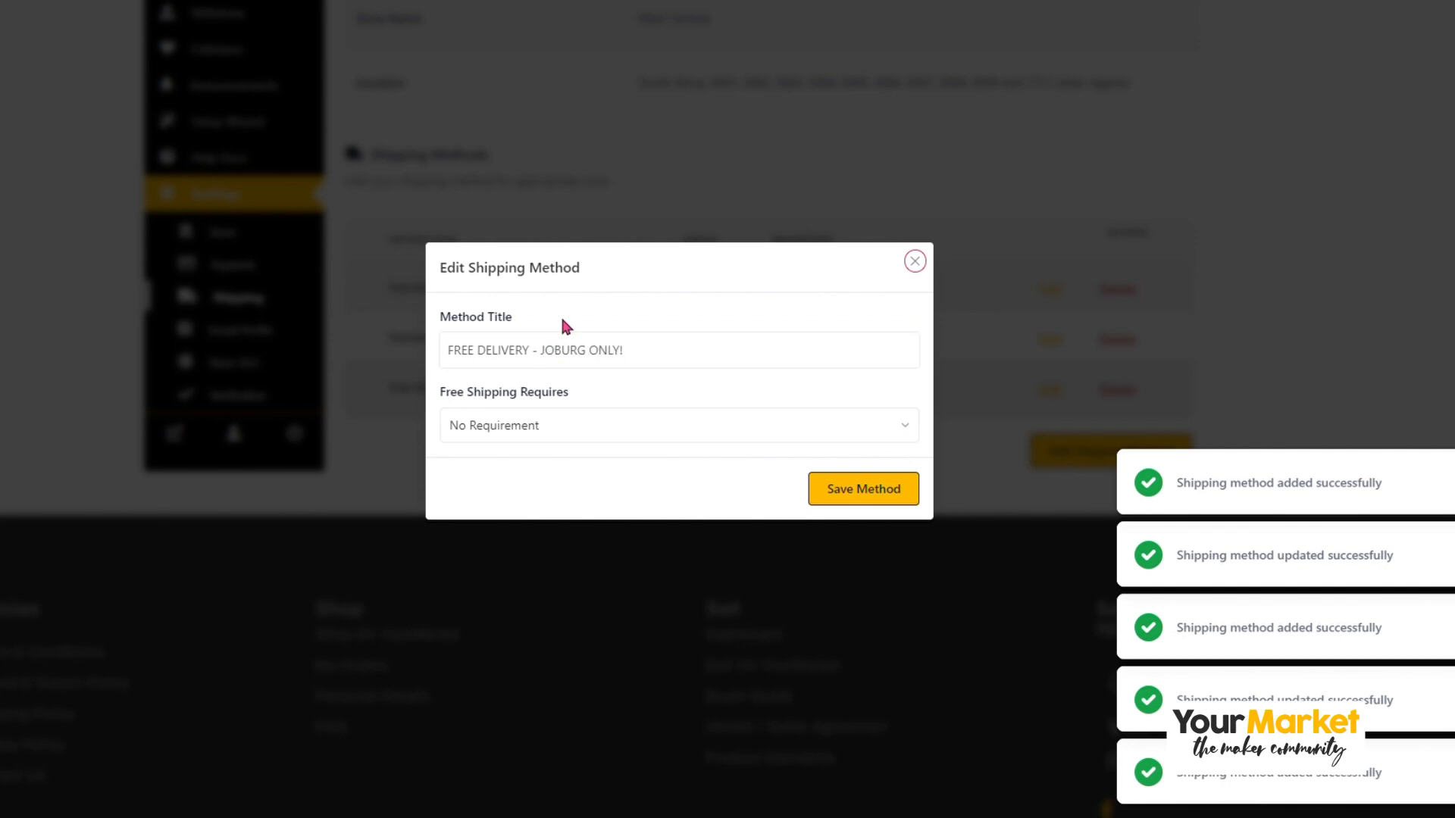
click(595, 353)
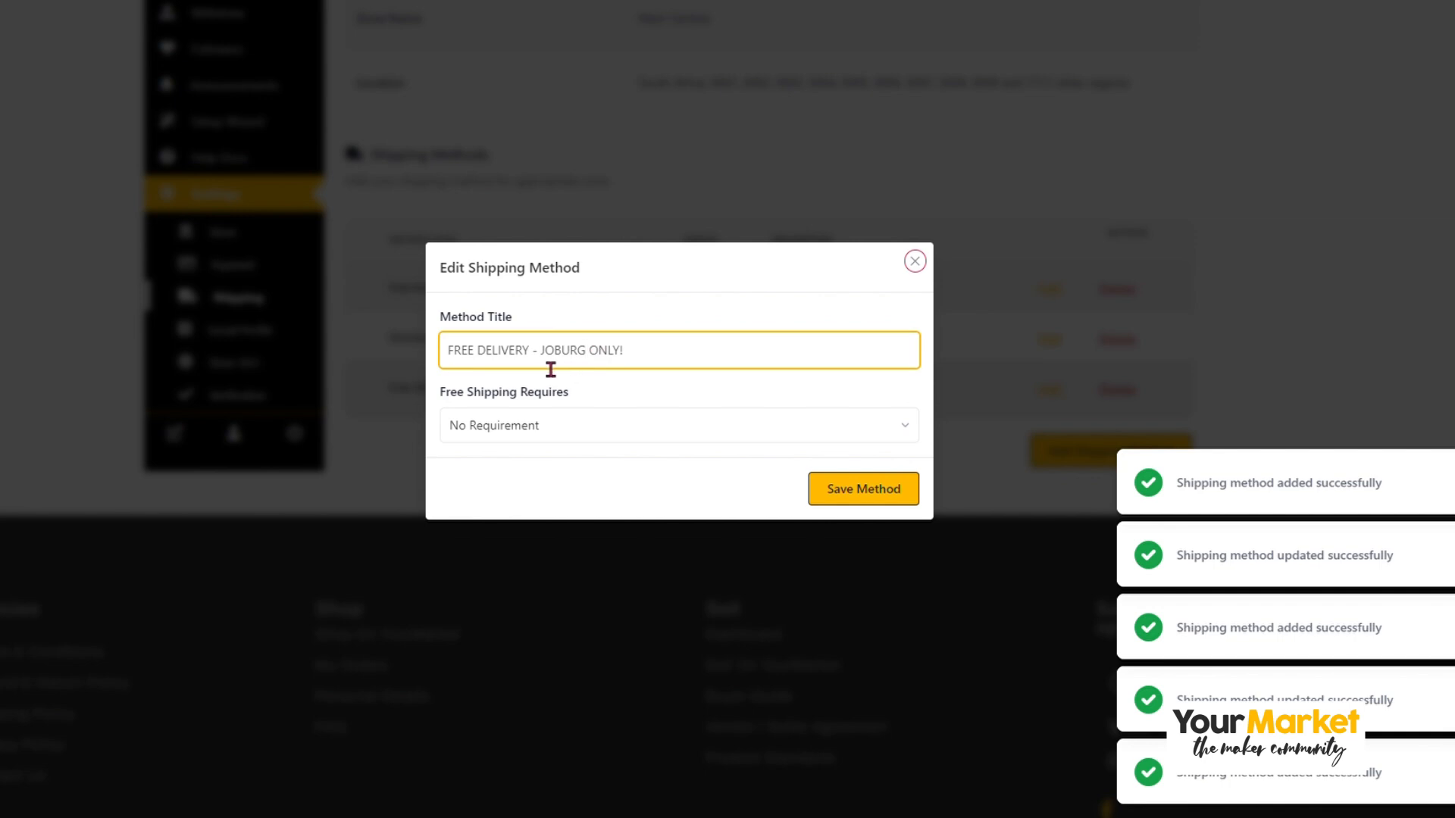
drag(538, 367, 681, 370)
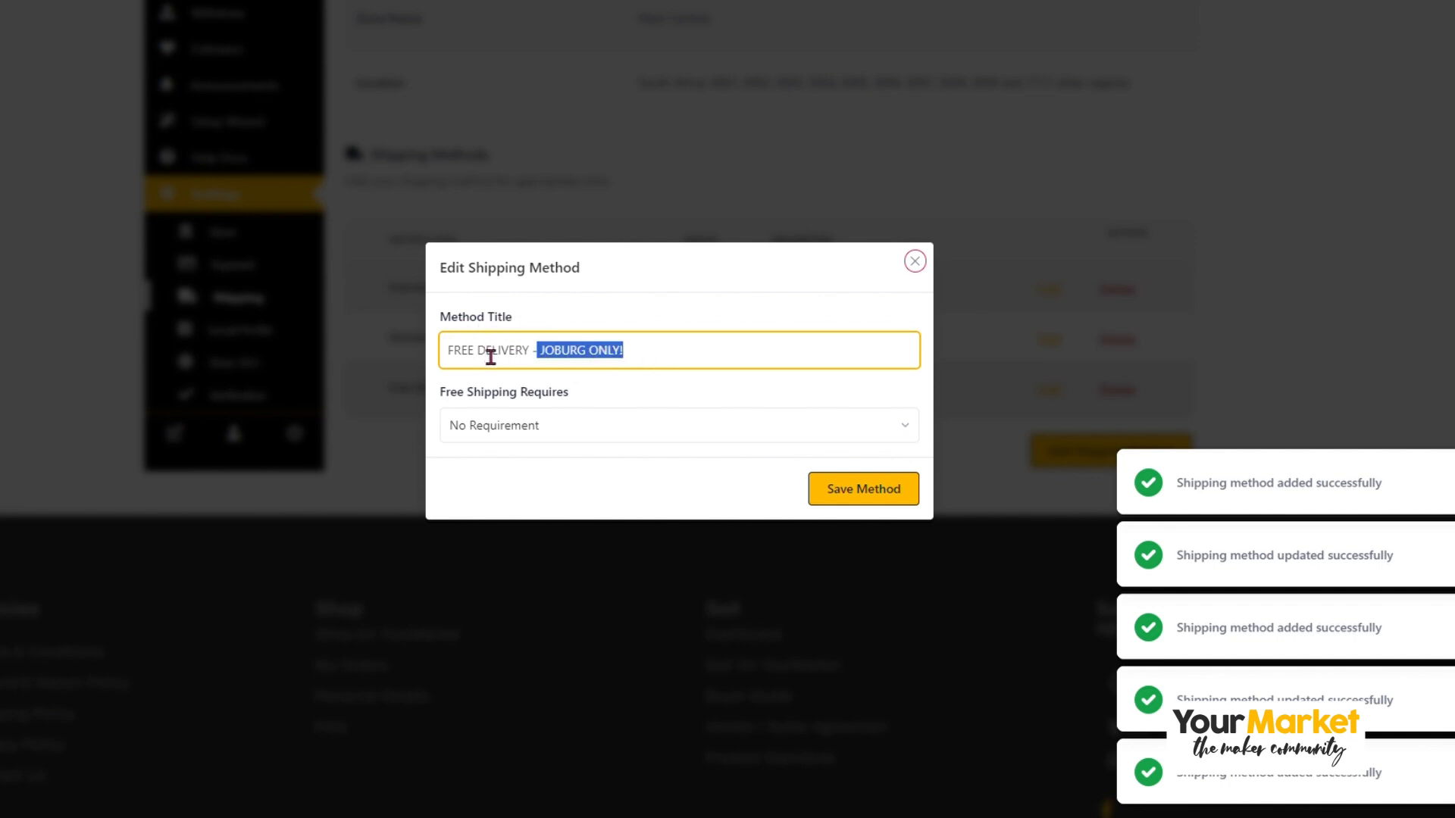
click(592, 303)
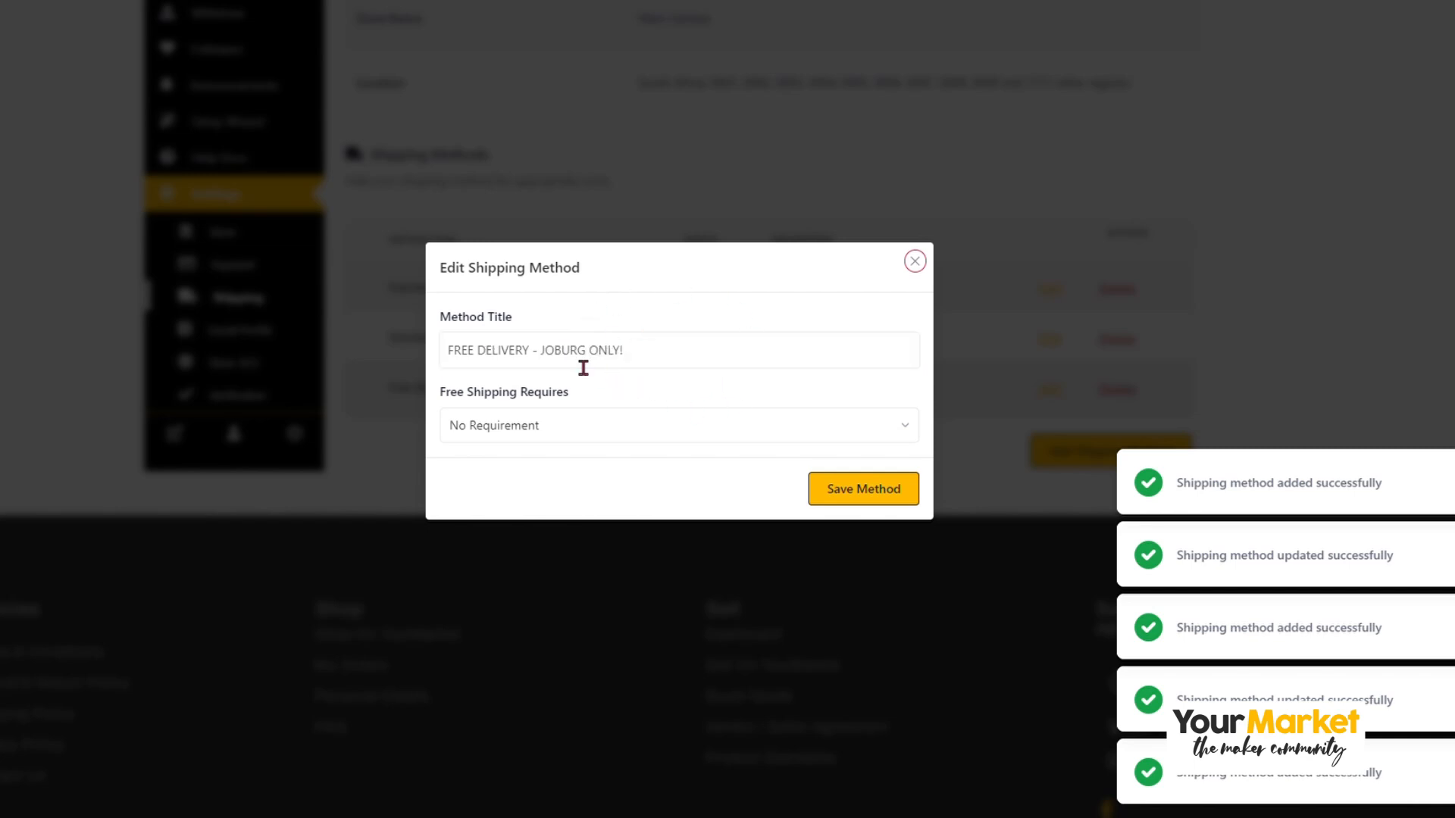
click(558, 367)
drag(461, 356, 624, 366)
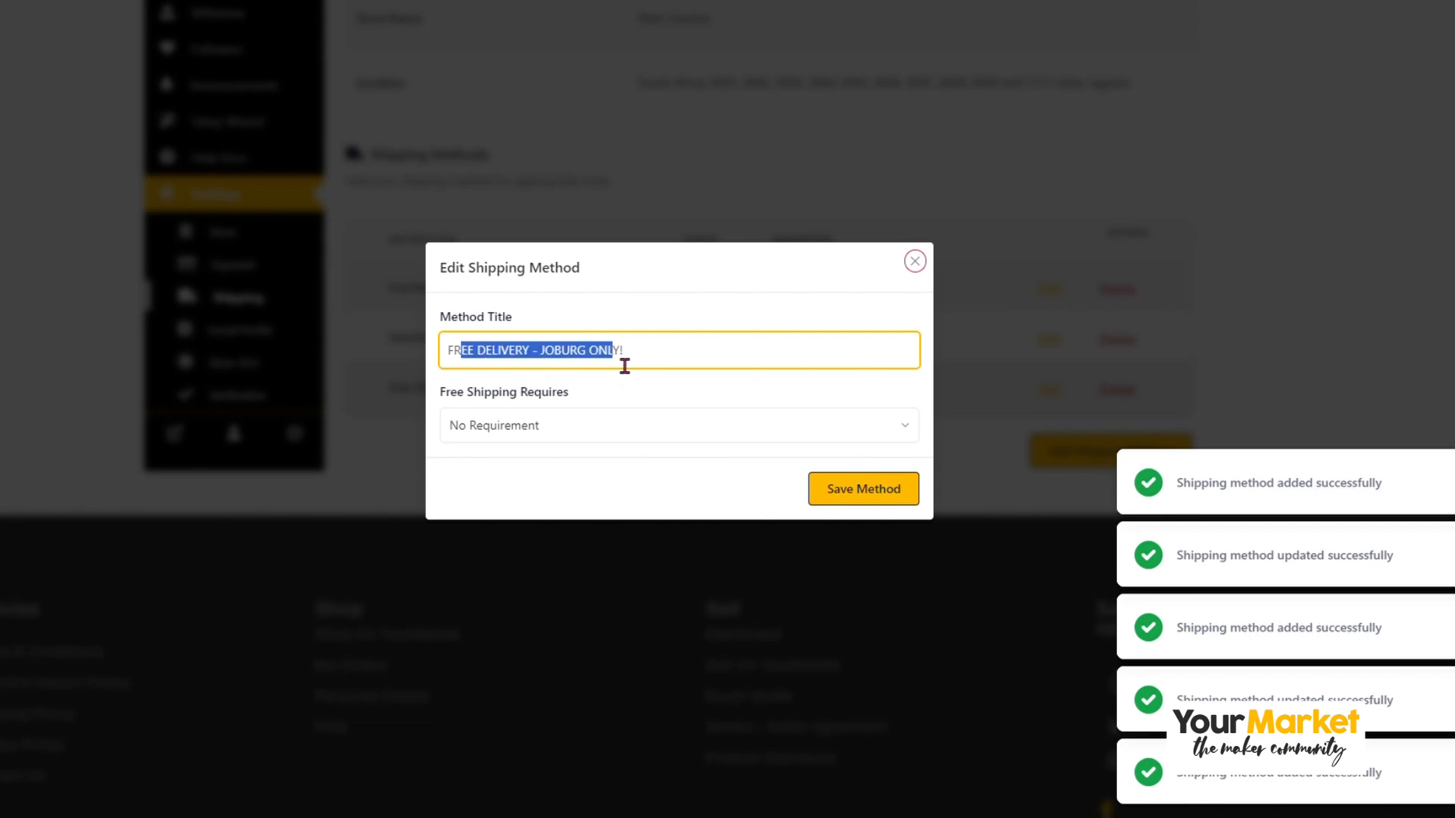
click(604, 367)
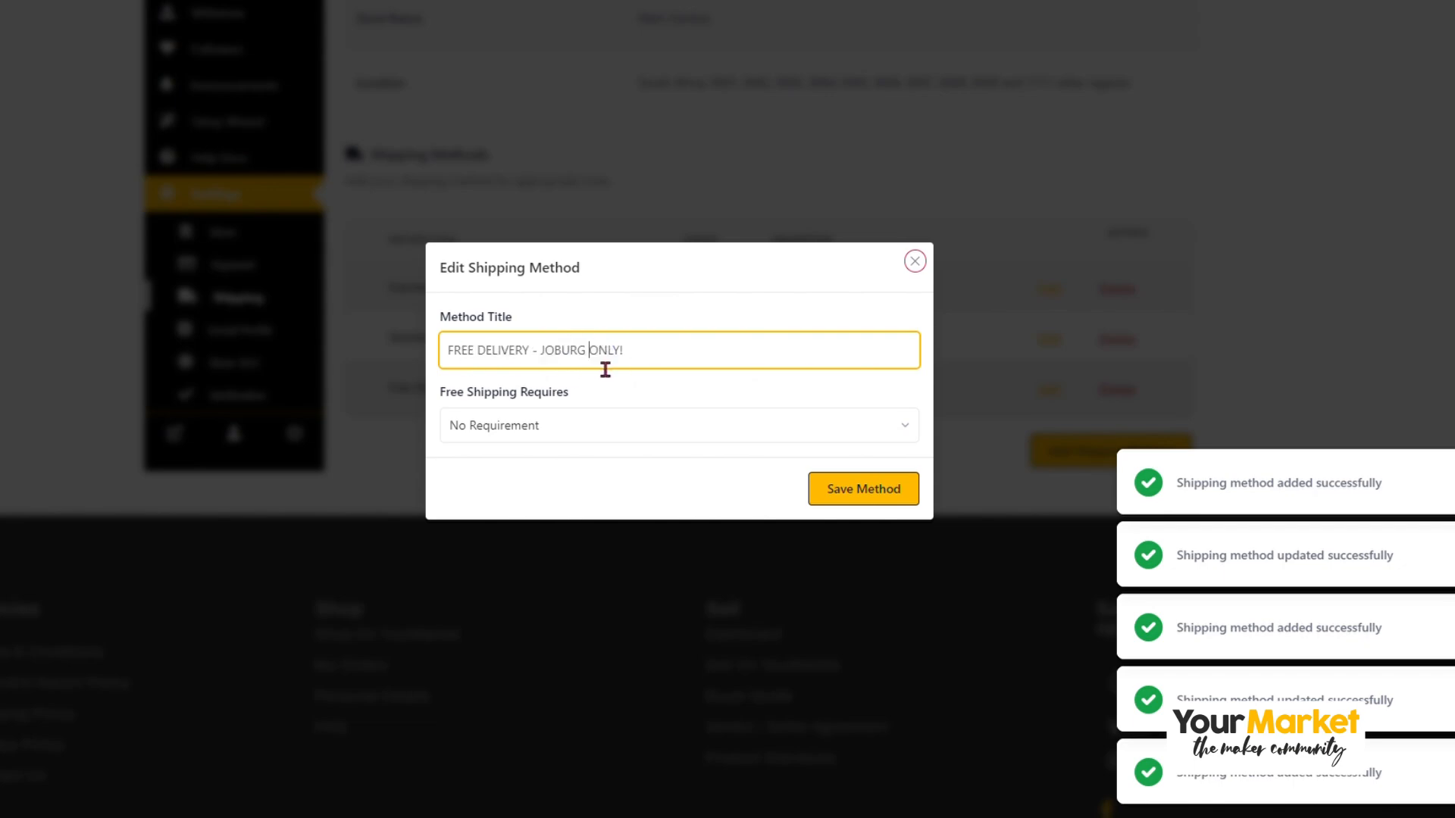
drag(565, 369, 647, 364)
click(634, 319)
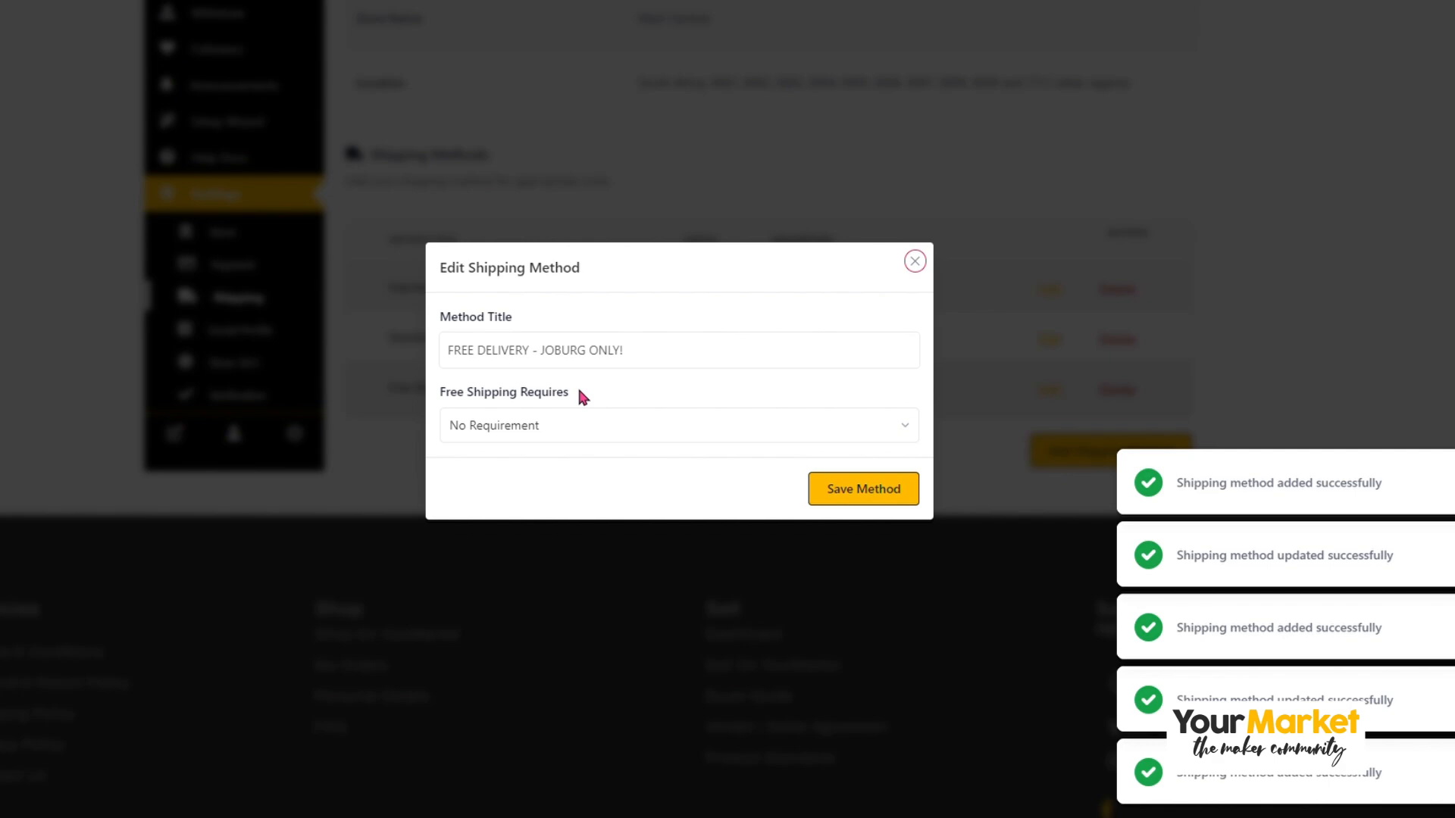
Try the valid-coupon requirement and trim the title back to 'FREE DELIVERY'.
click(573, 435)
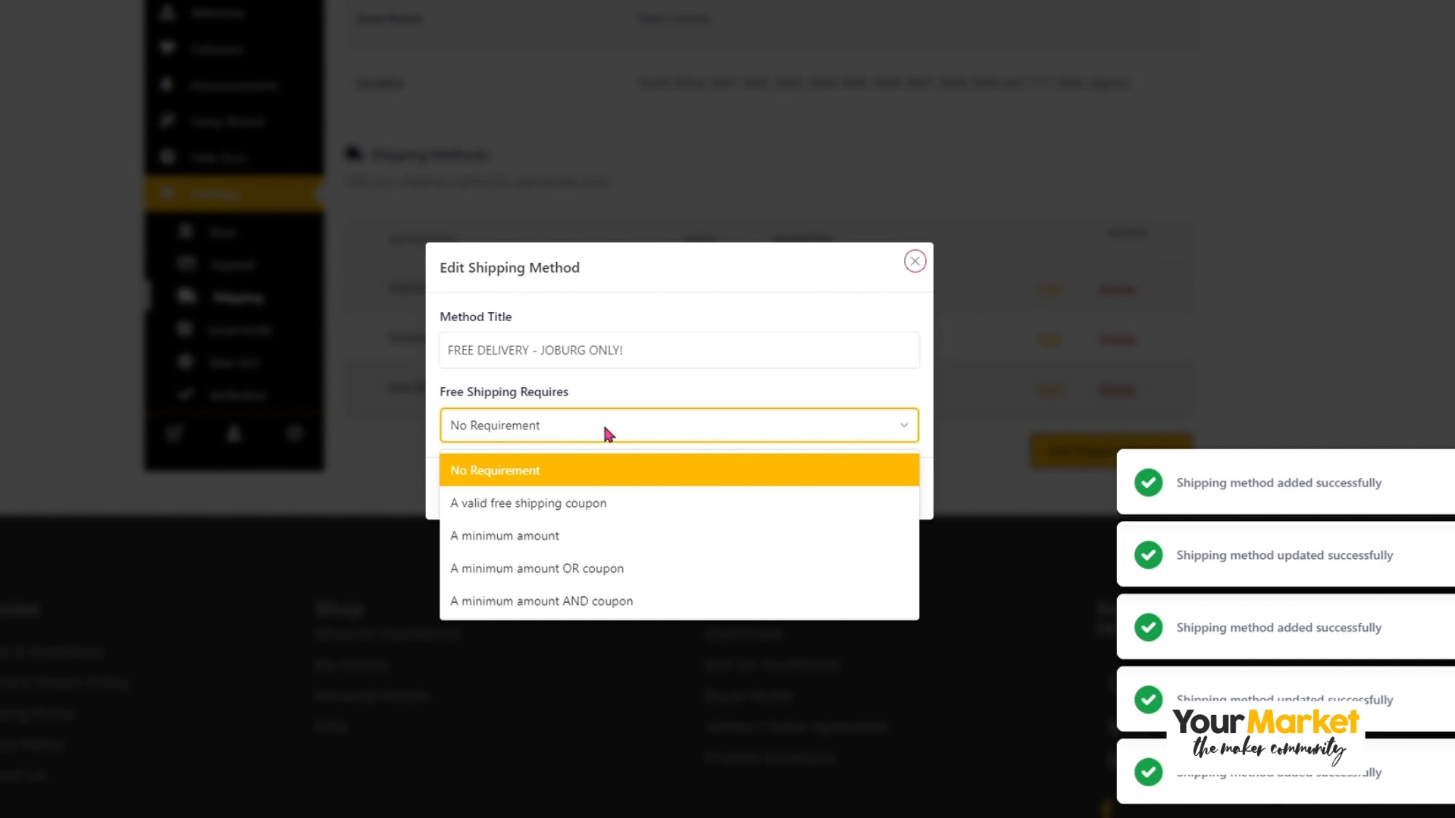
click(610, 505)
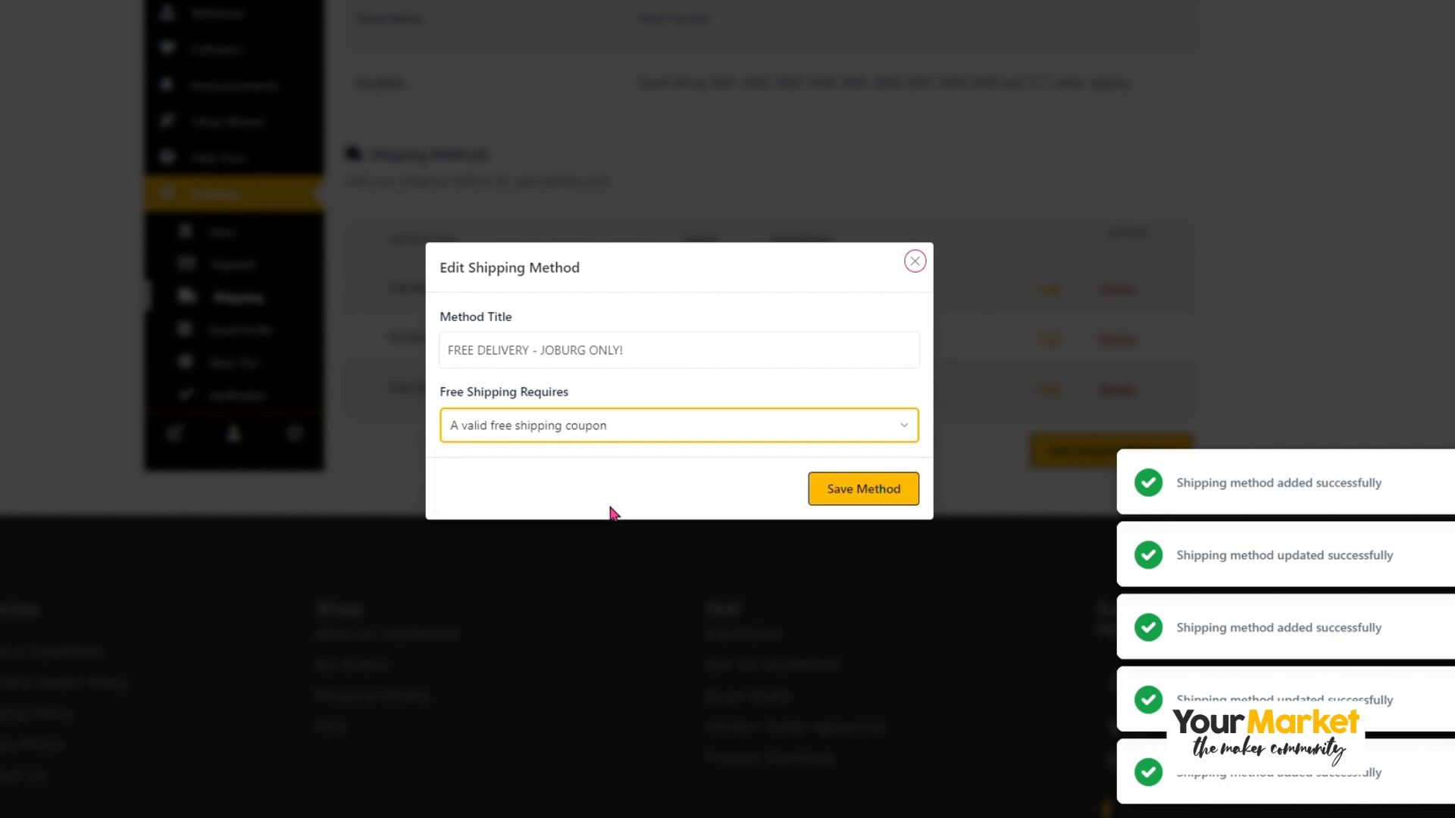
double_click(520, 350)
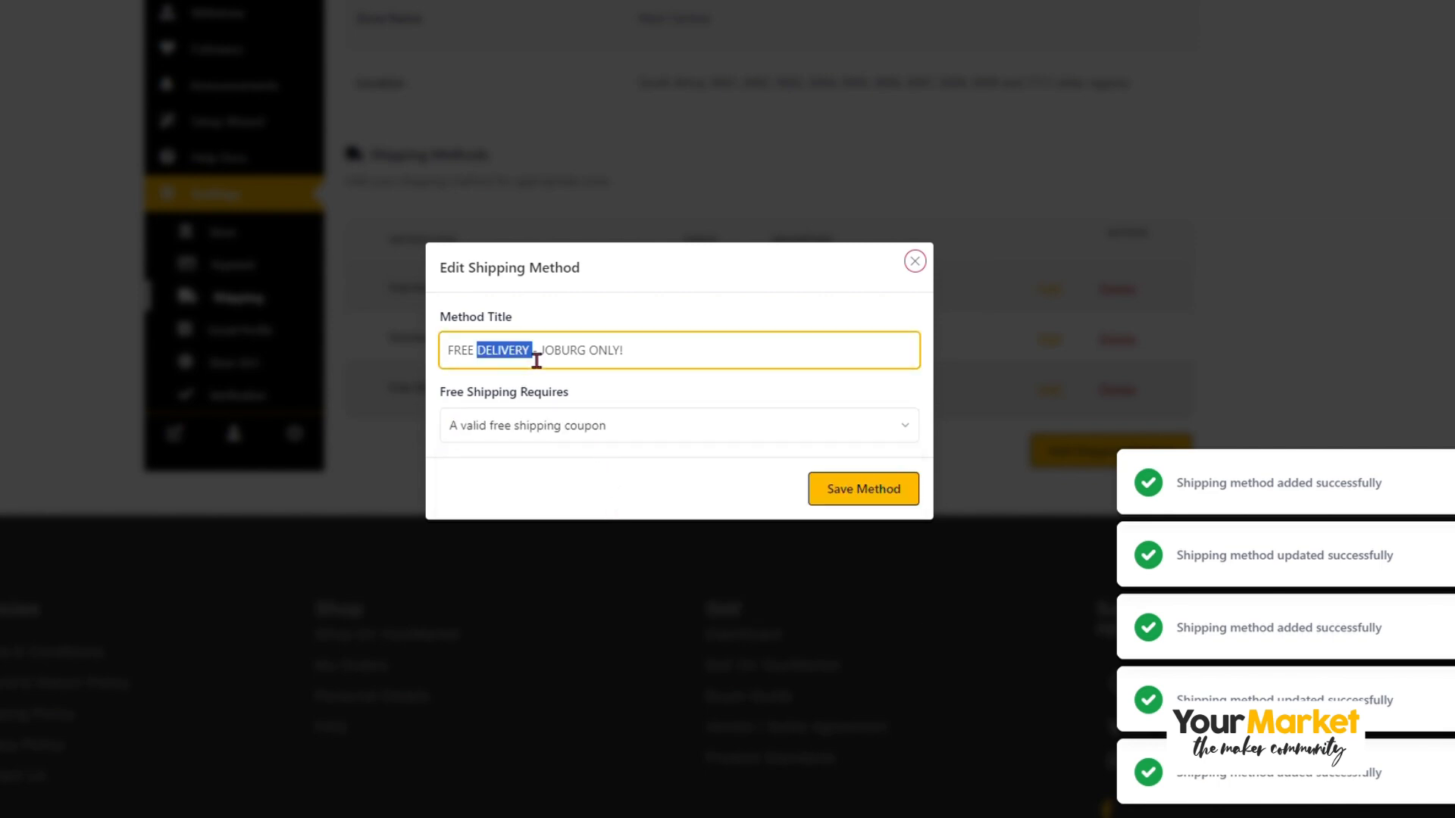
drag(530, 356, 883, 357)
key(BackSpace)
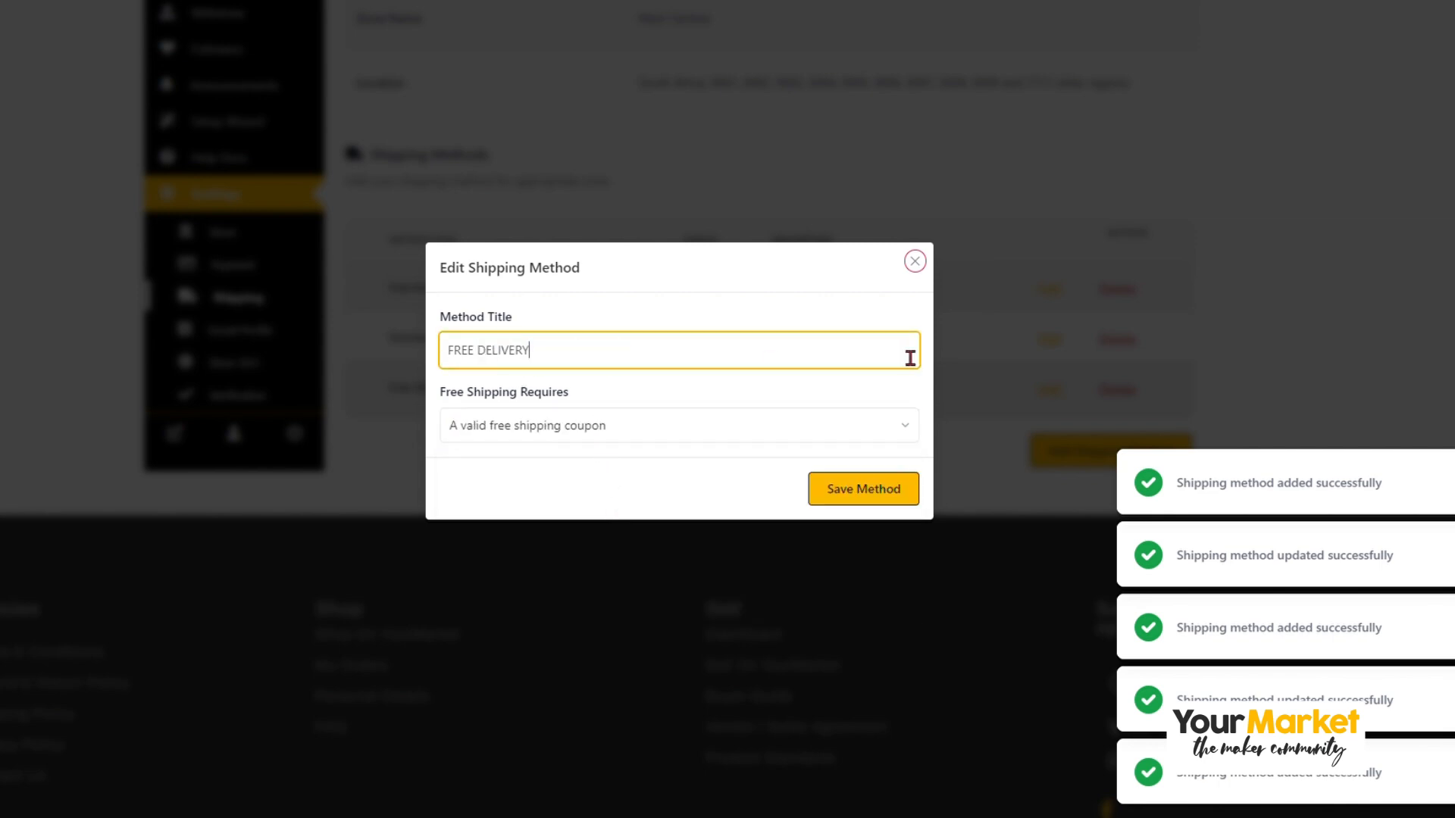
click(796, 311)
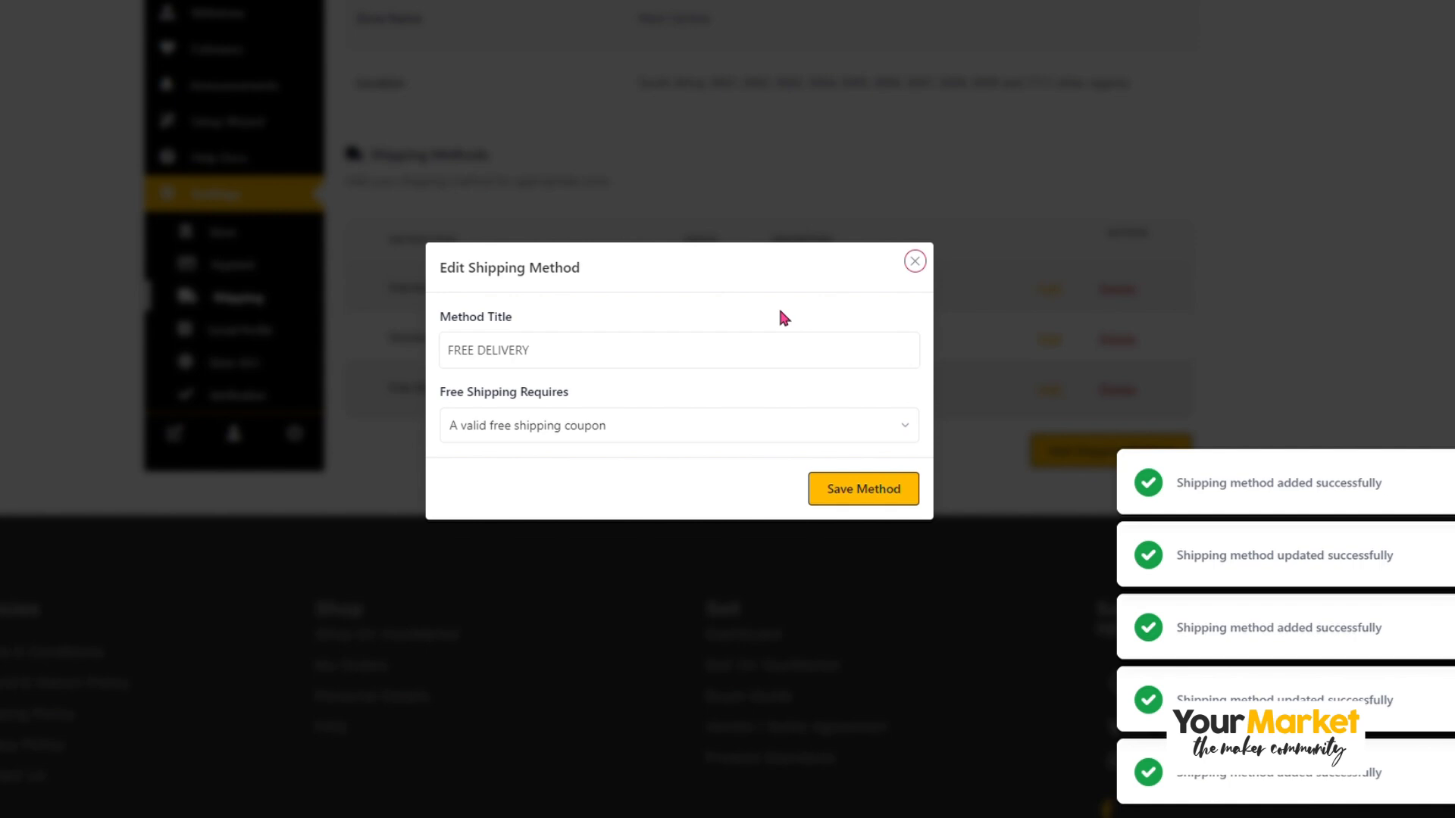
Require a minimum order amount of 500 for free shipping.
click(600, 425)
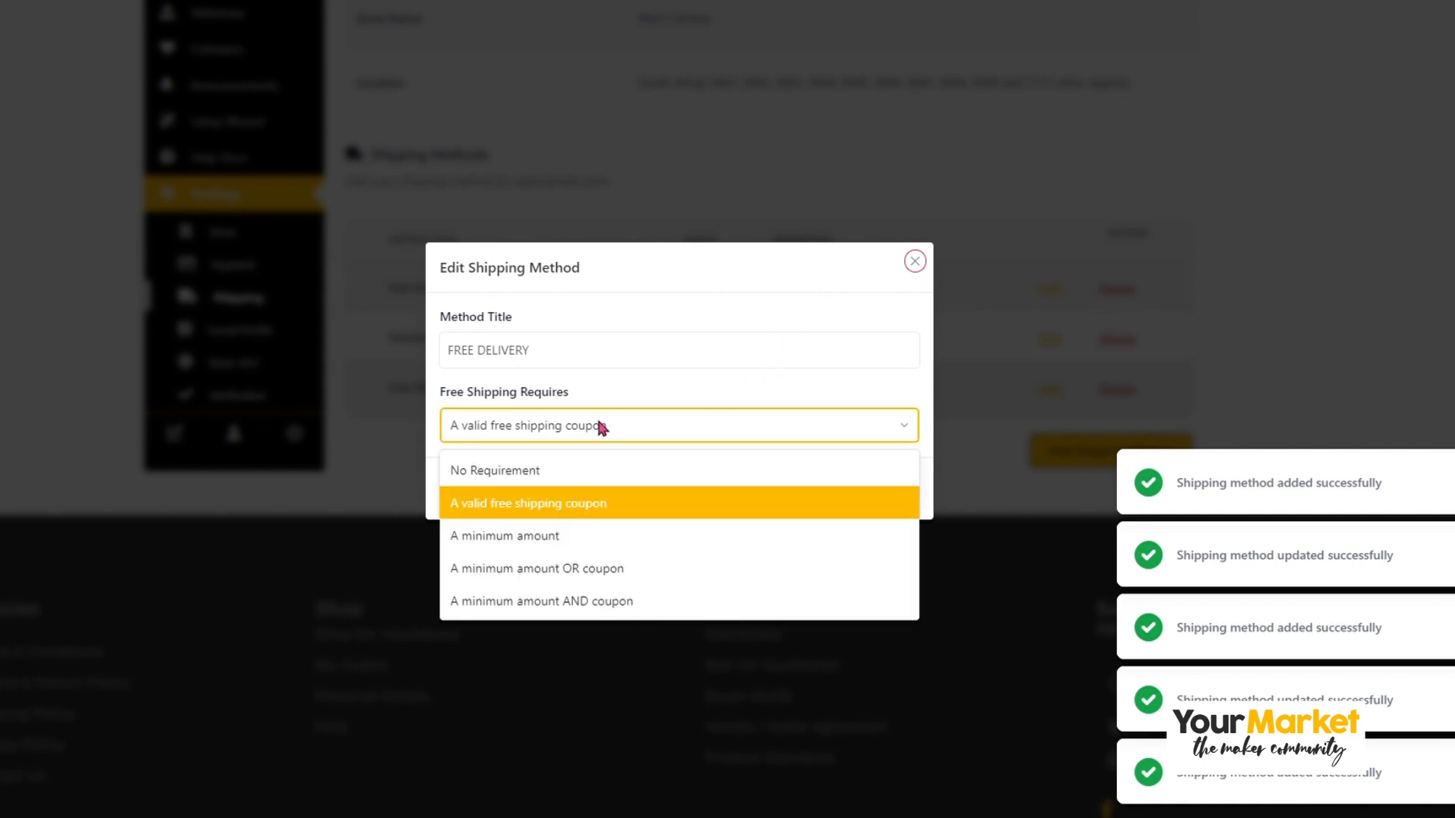
click(513, 533)
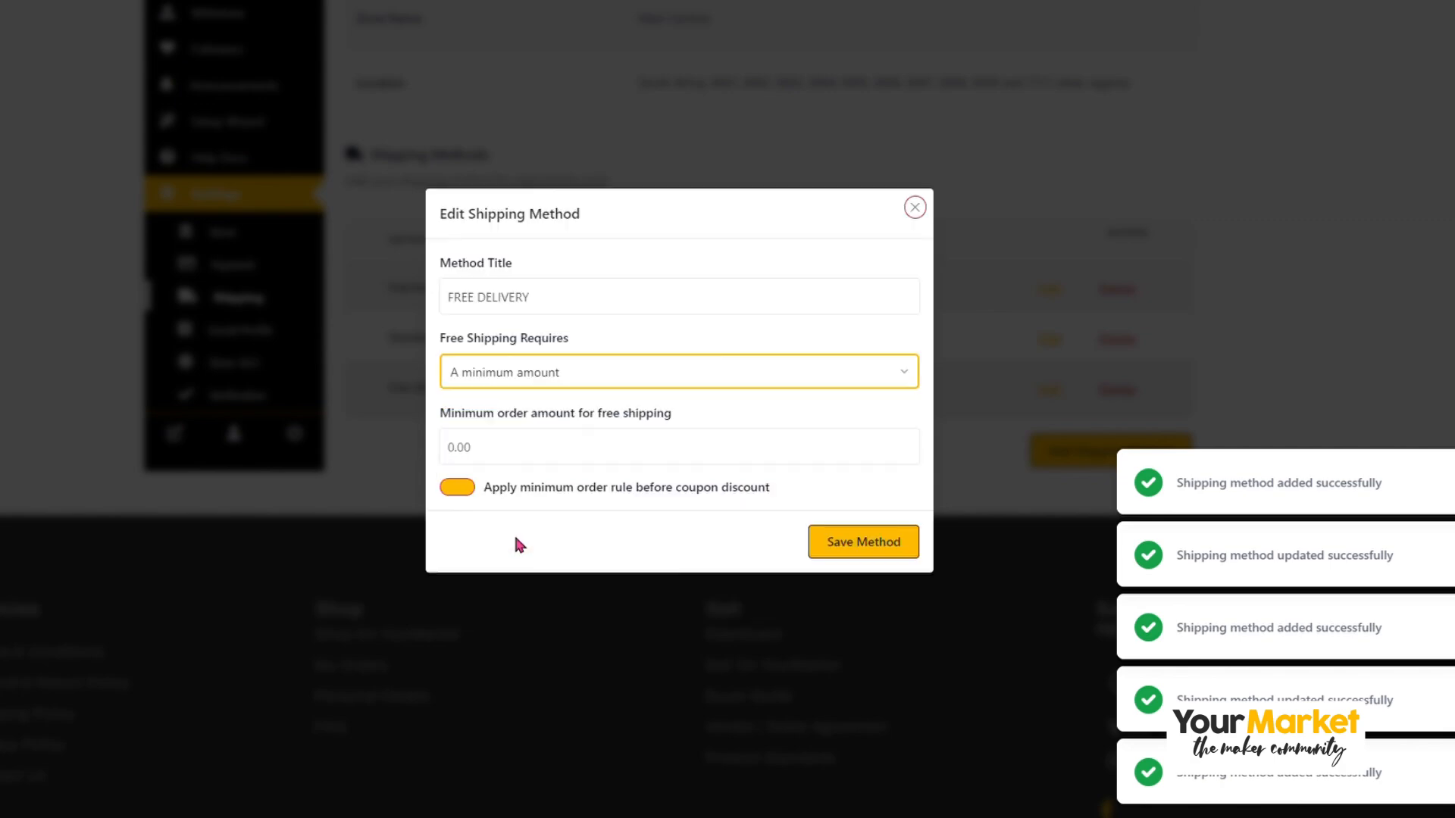
click(476, 460)
text(5000)
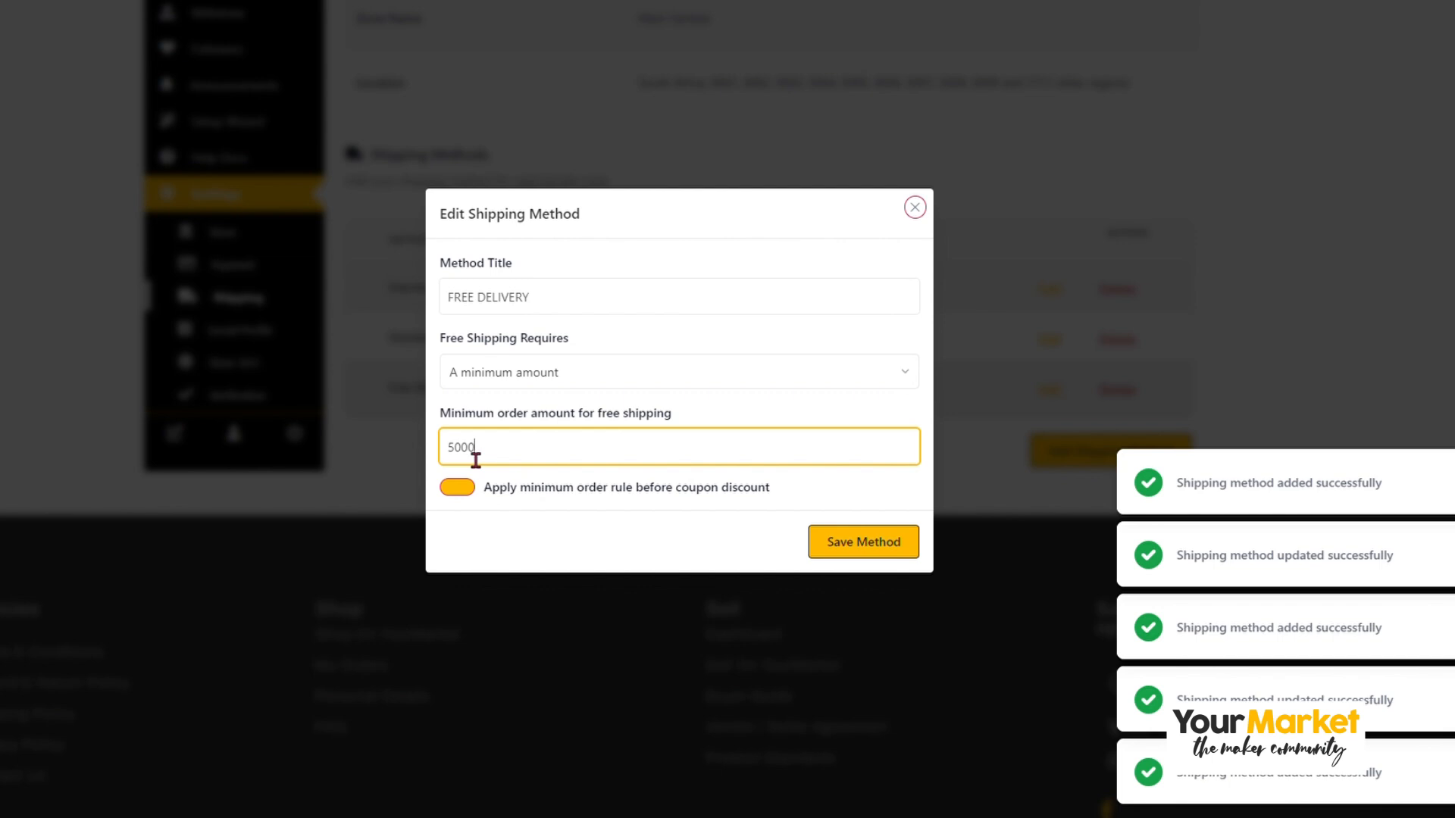
key(BackSpace)
click(463, 489)
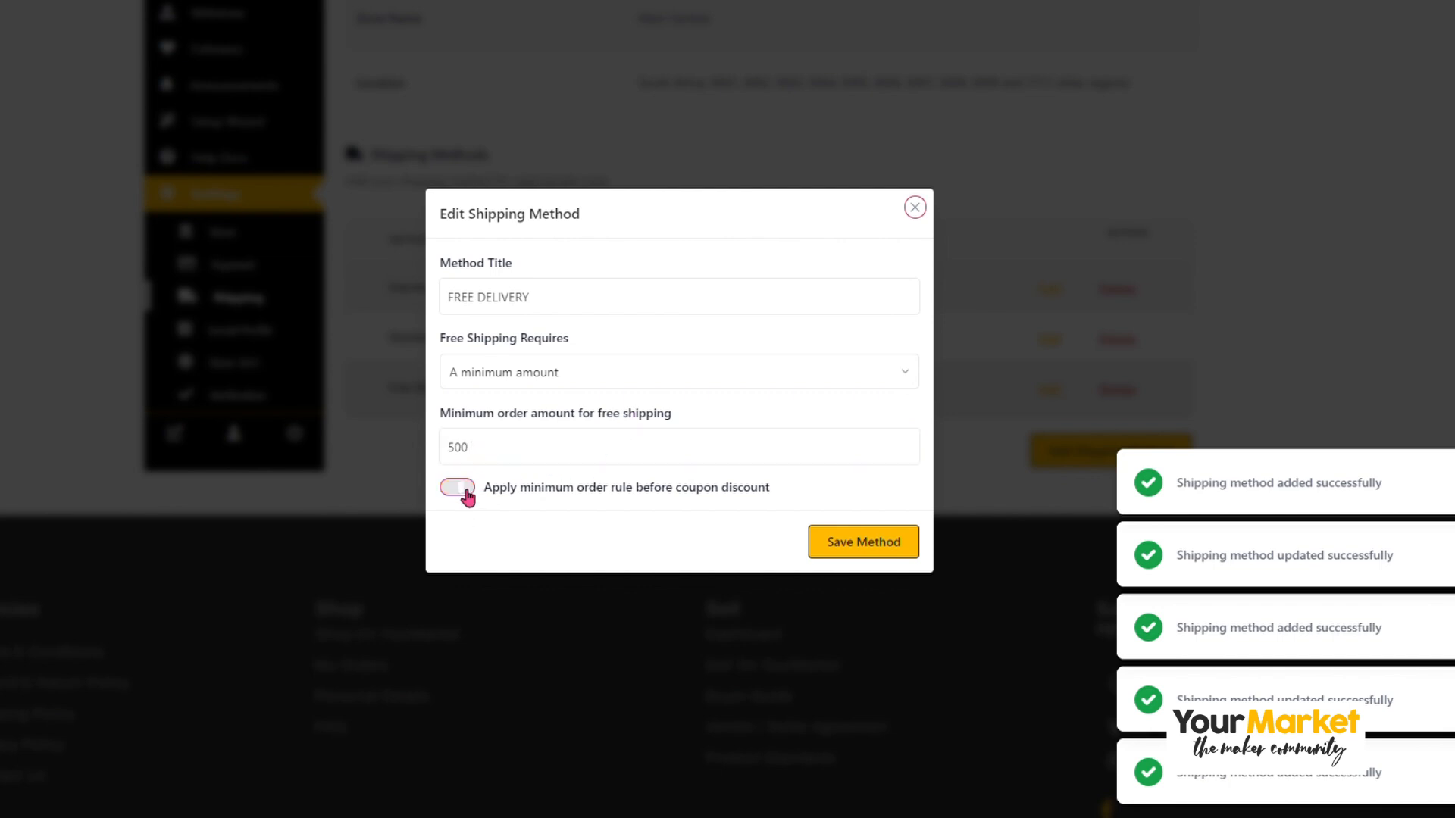
click(520, 466)
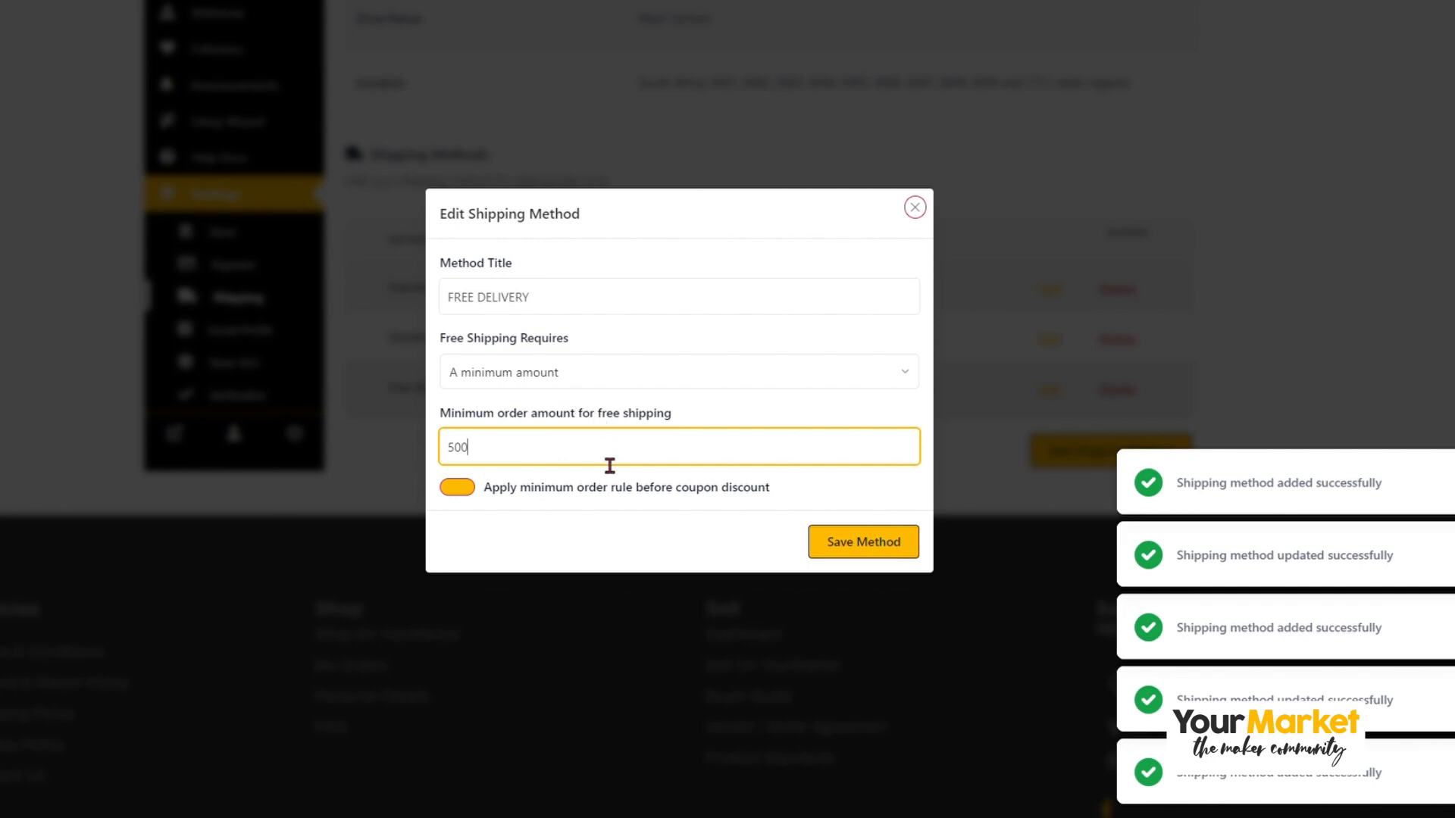
click(742, 378)
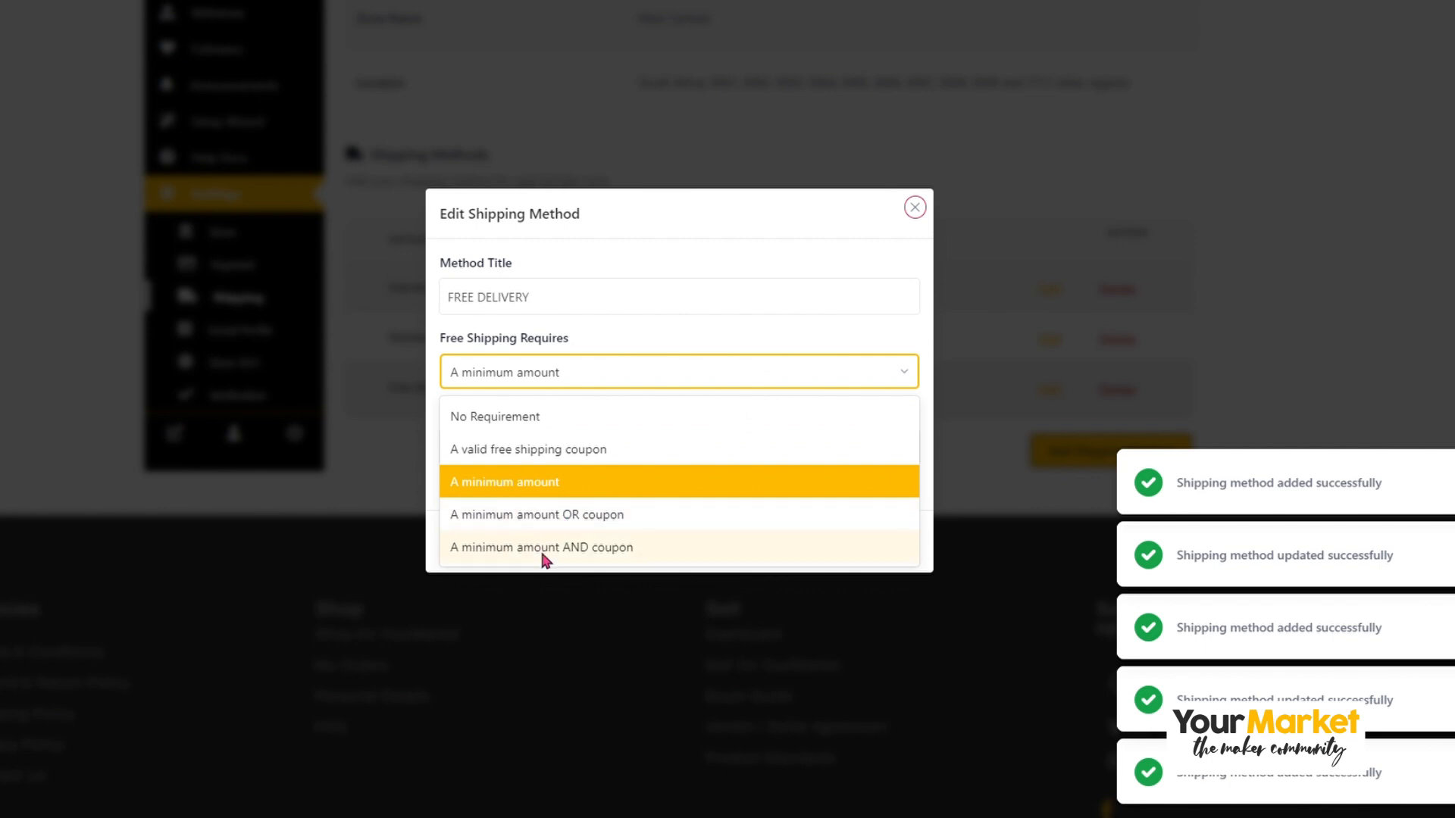
click(661, 343)
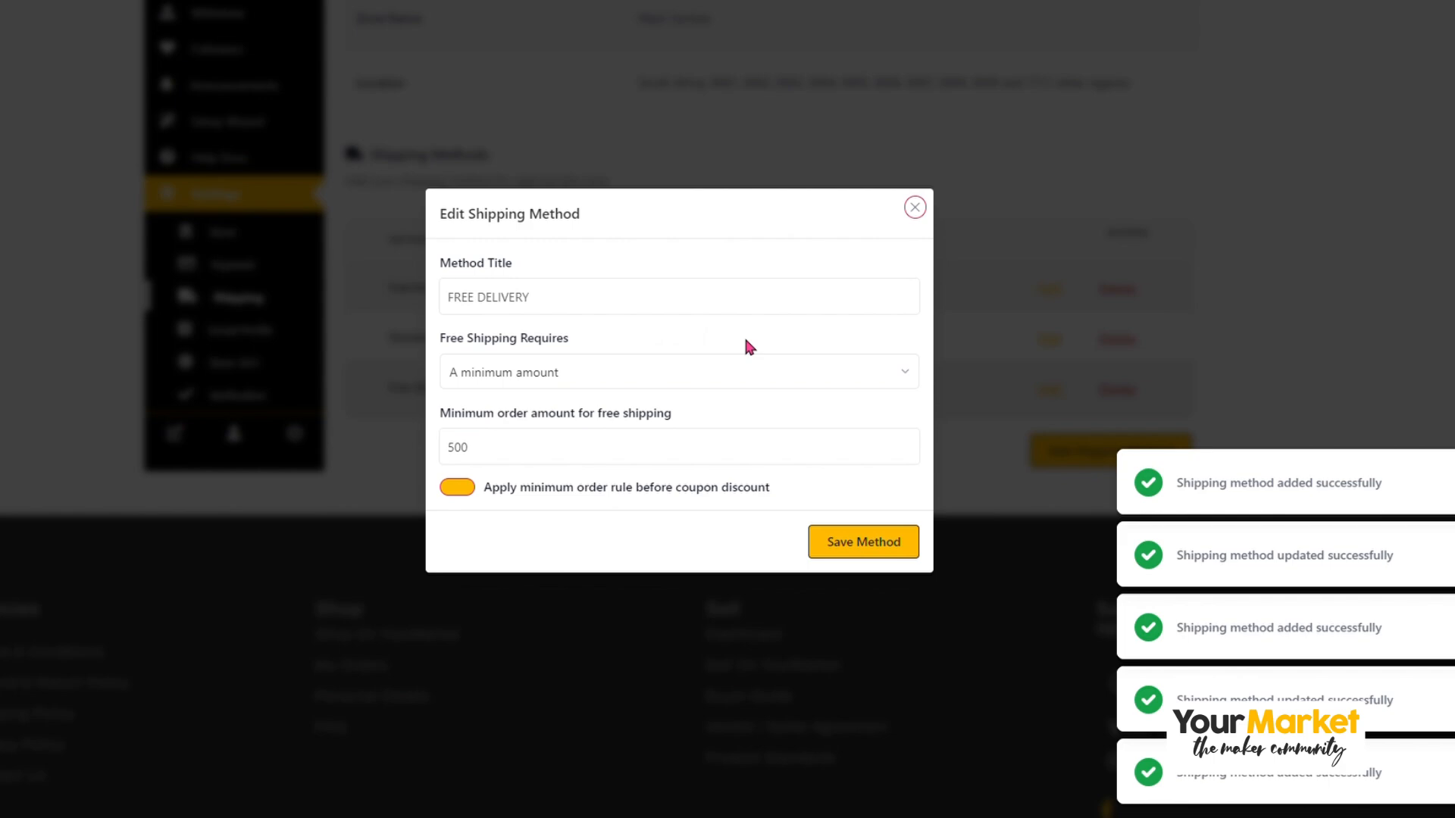
Append 'For Orders over R500' to the title and save the method.
click(569, 312)
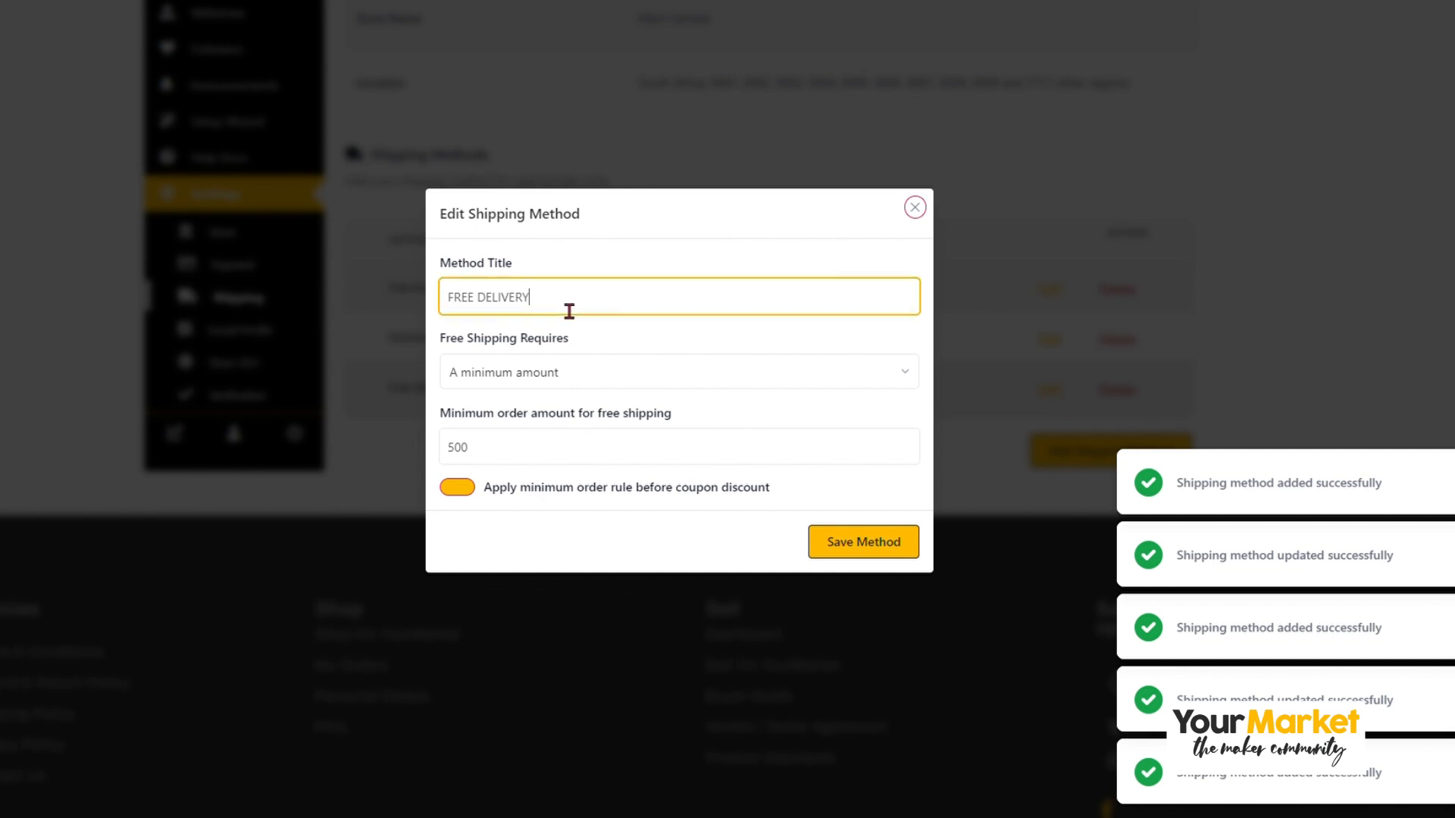
text(For Orders over R500)
click(861, 542)
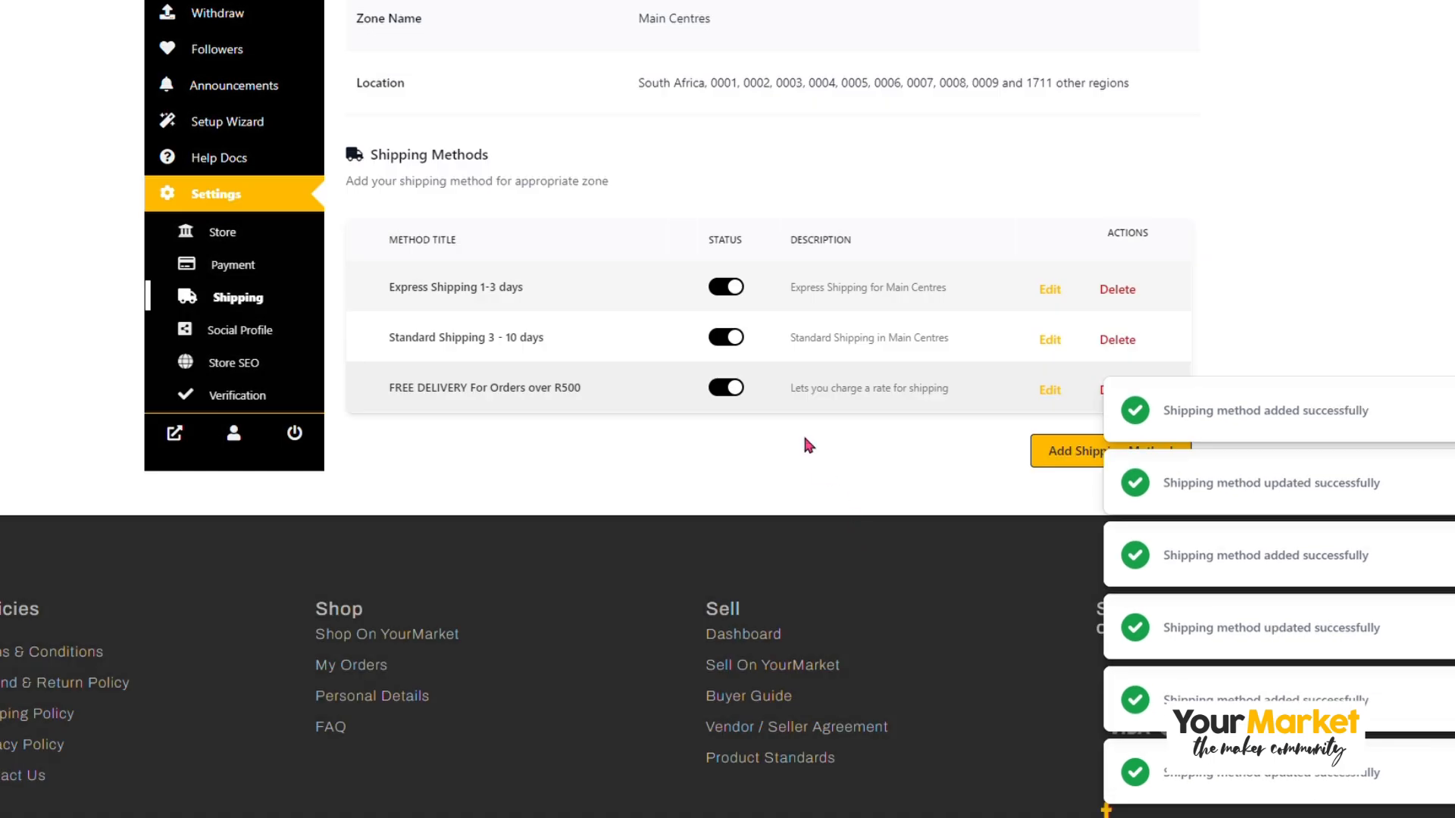
Add a Local Pickup method to Main Centres and open its settings.
scroll(806, 421, down, 2)
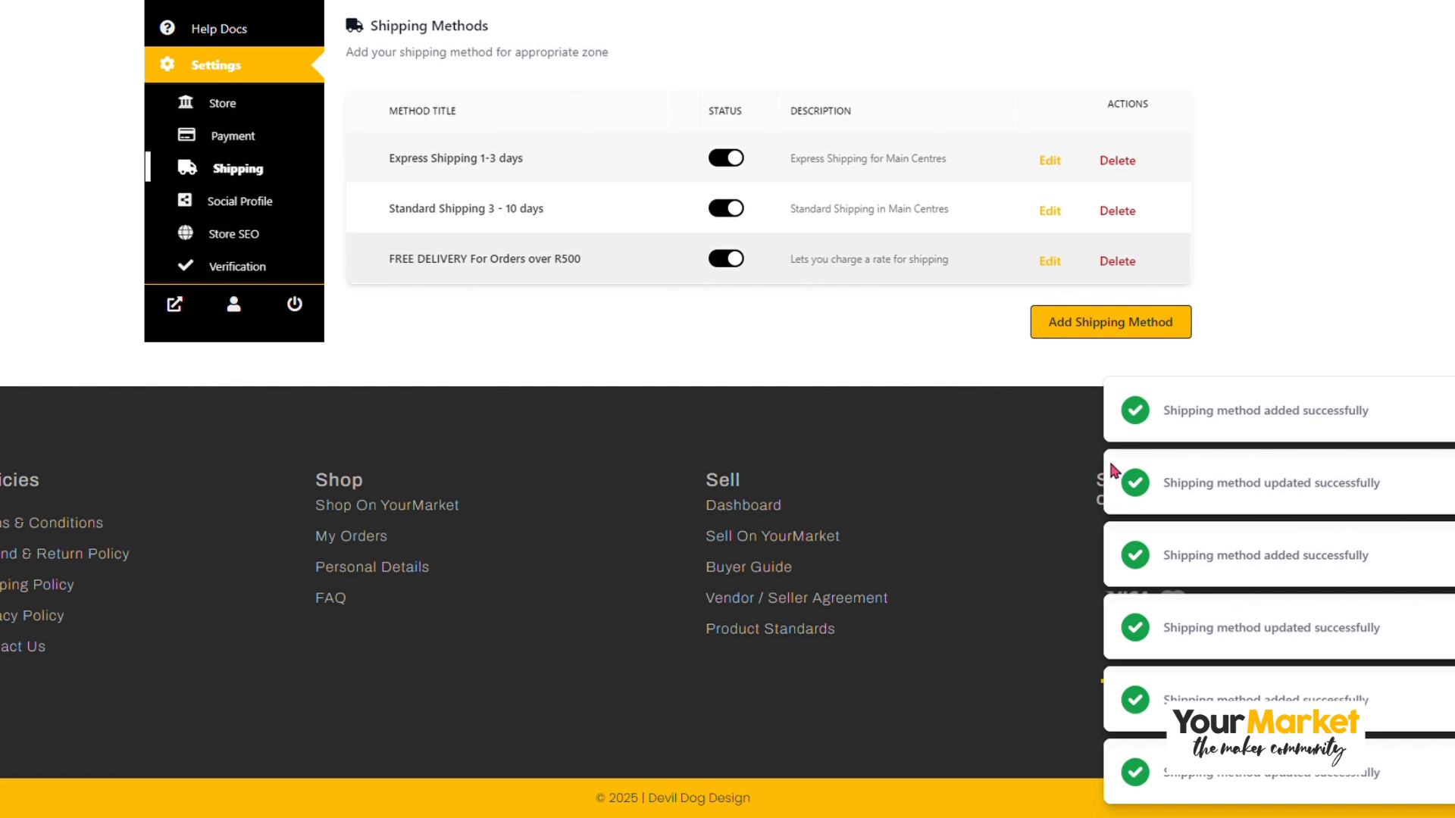
scroll(1000, 377, up, 1)
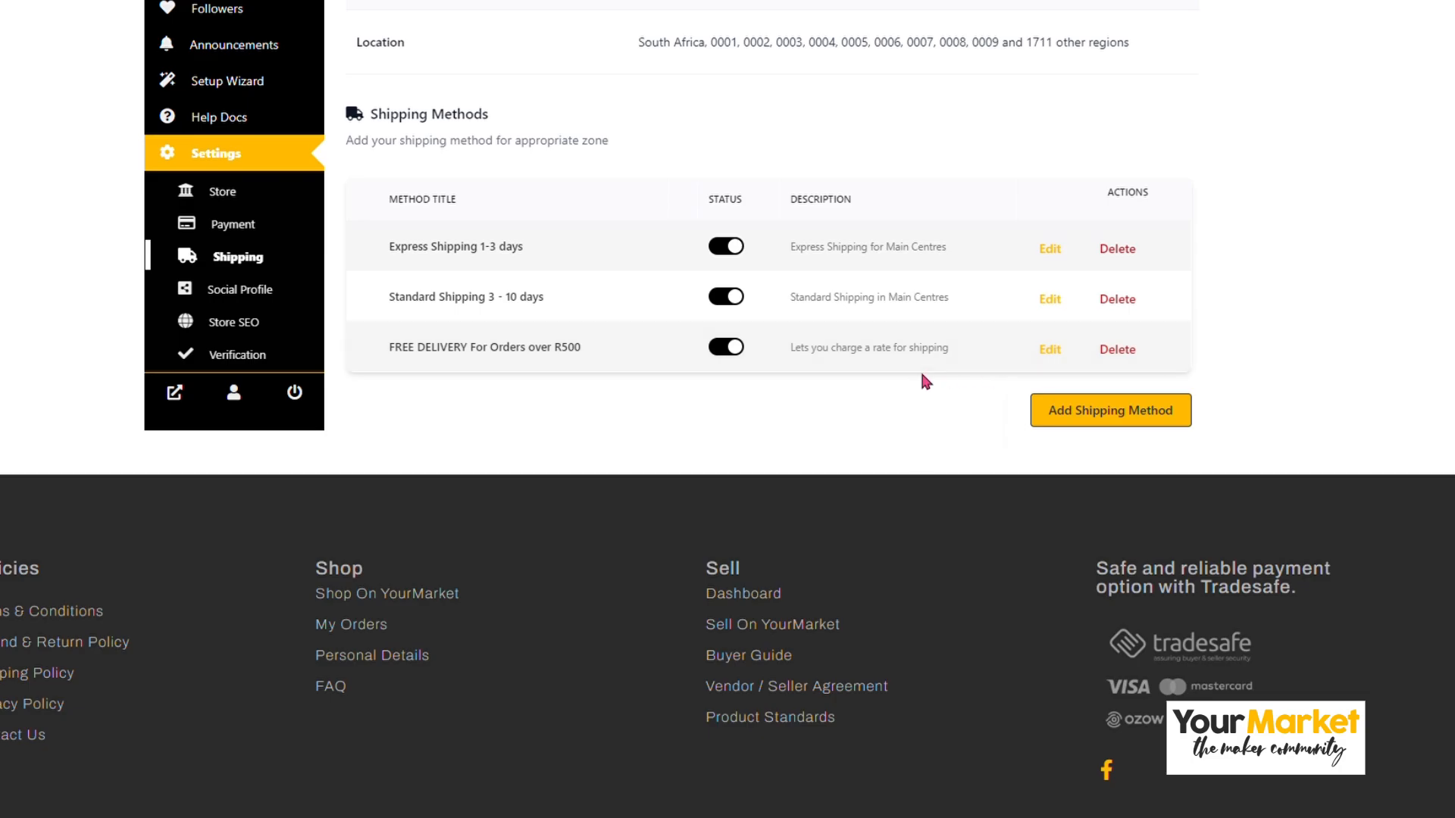
click(1075, 413)
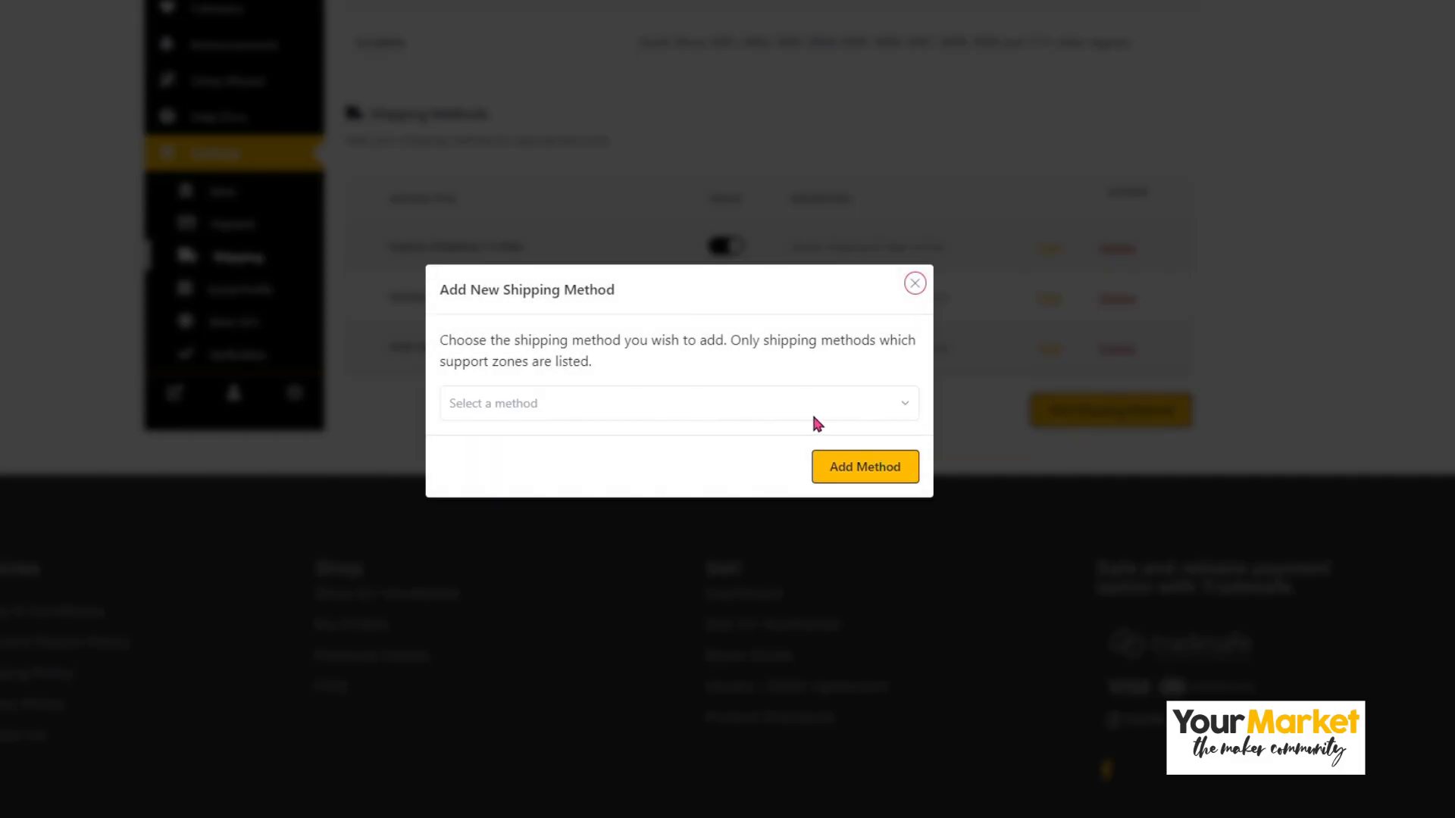
click(671, 413)
click(513, 482)
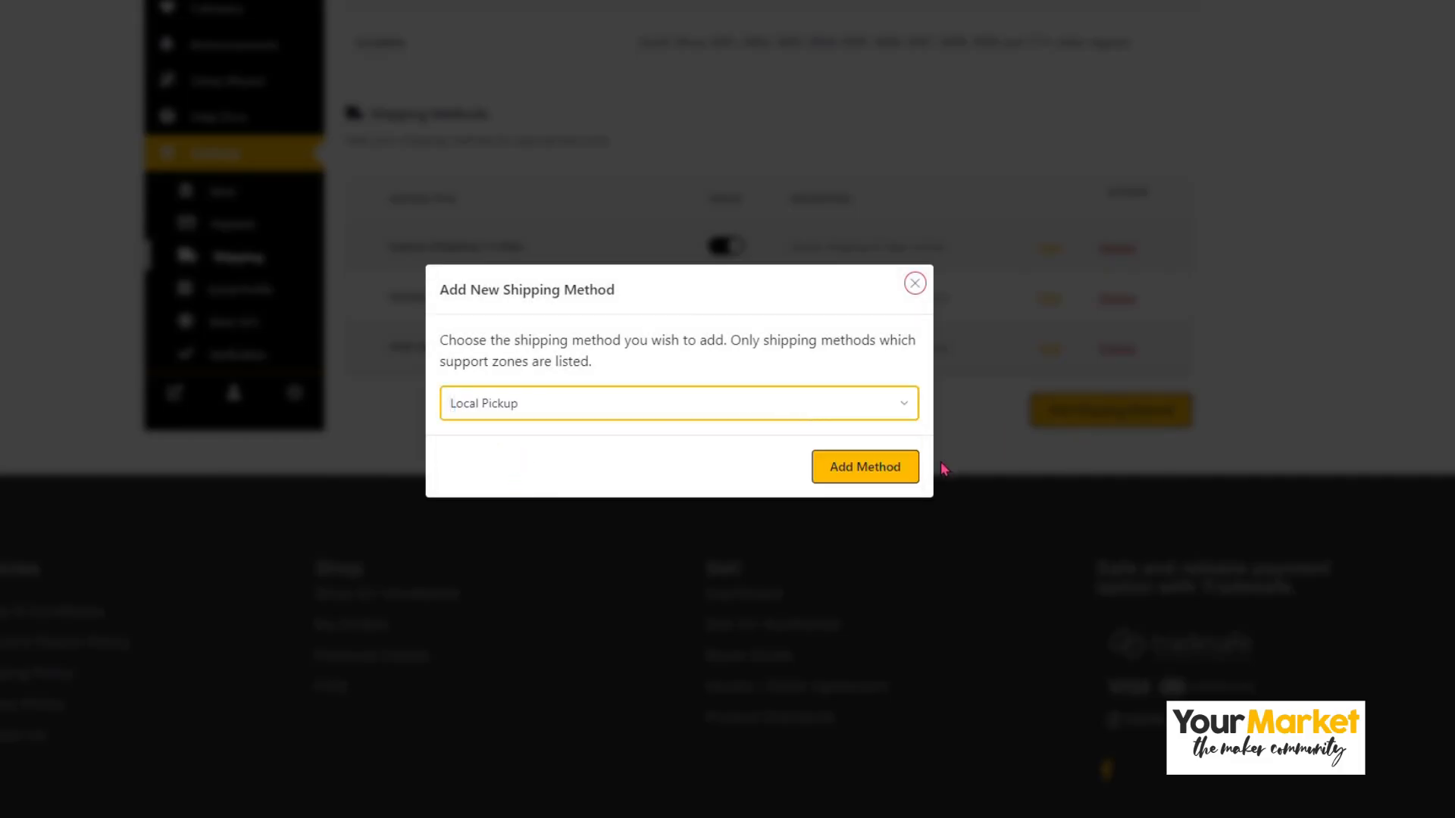
click(871, 466)
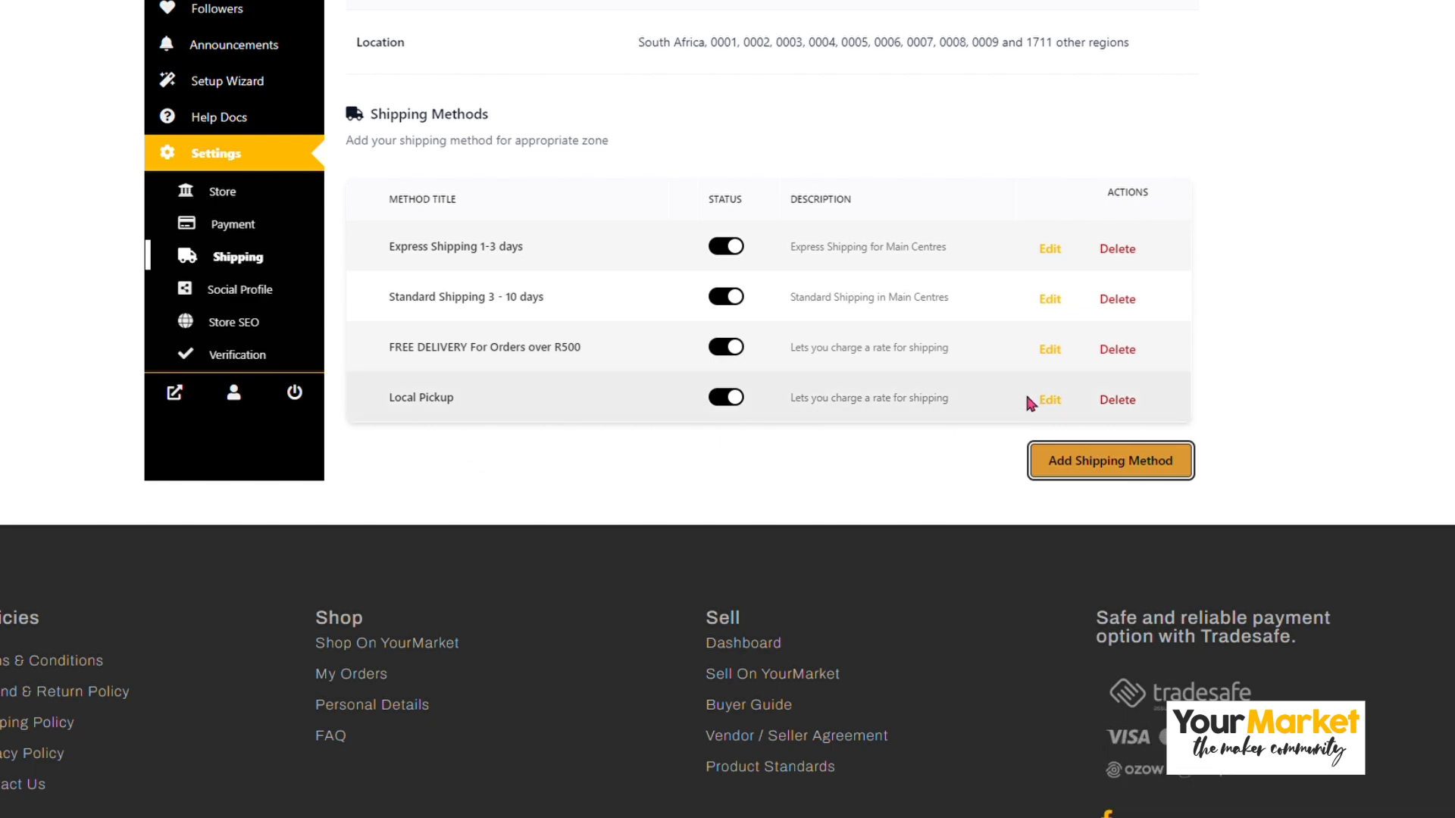
click(1050, 400)
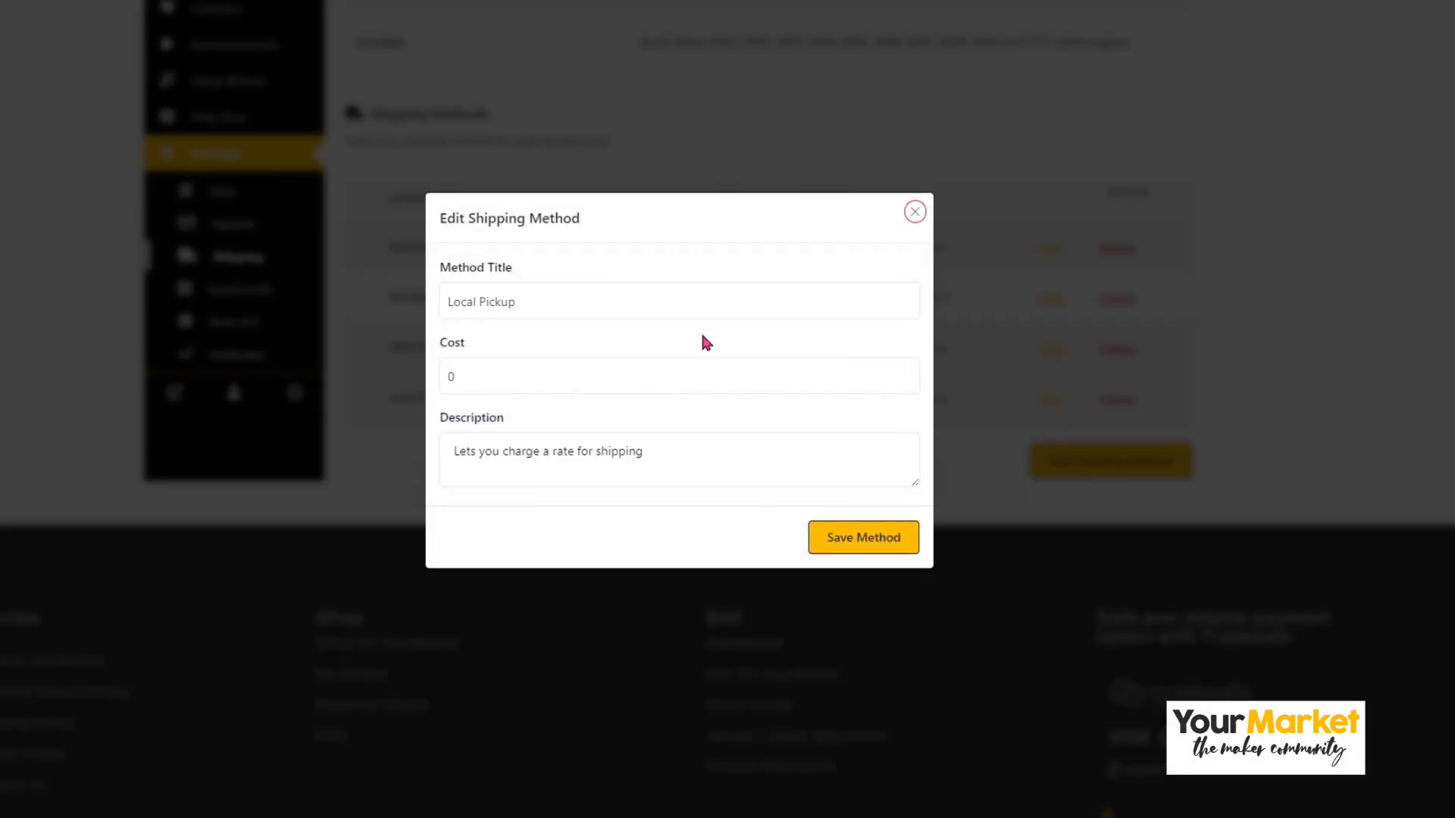
Retitle the pickup method 'COLLECTION - 23 1st Ave Jhb Town'.
click(553, 376)
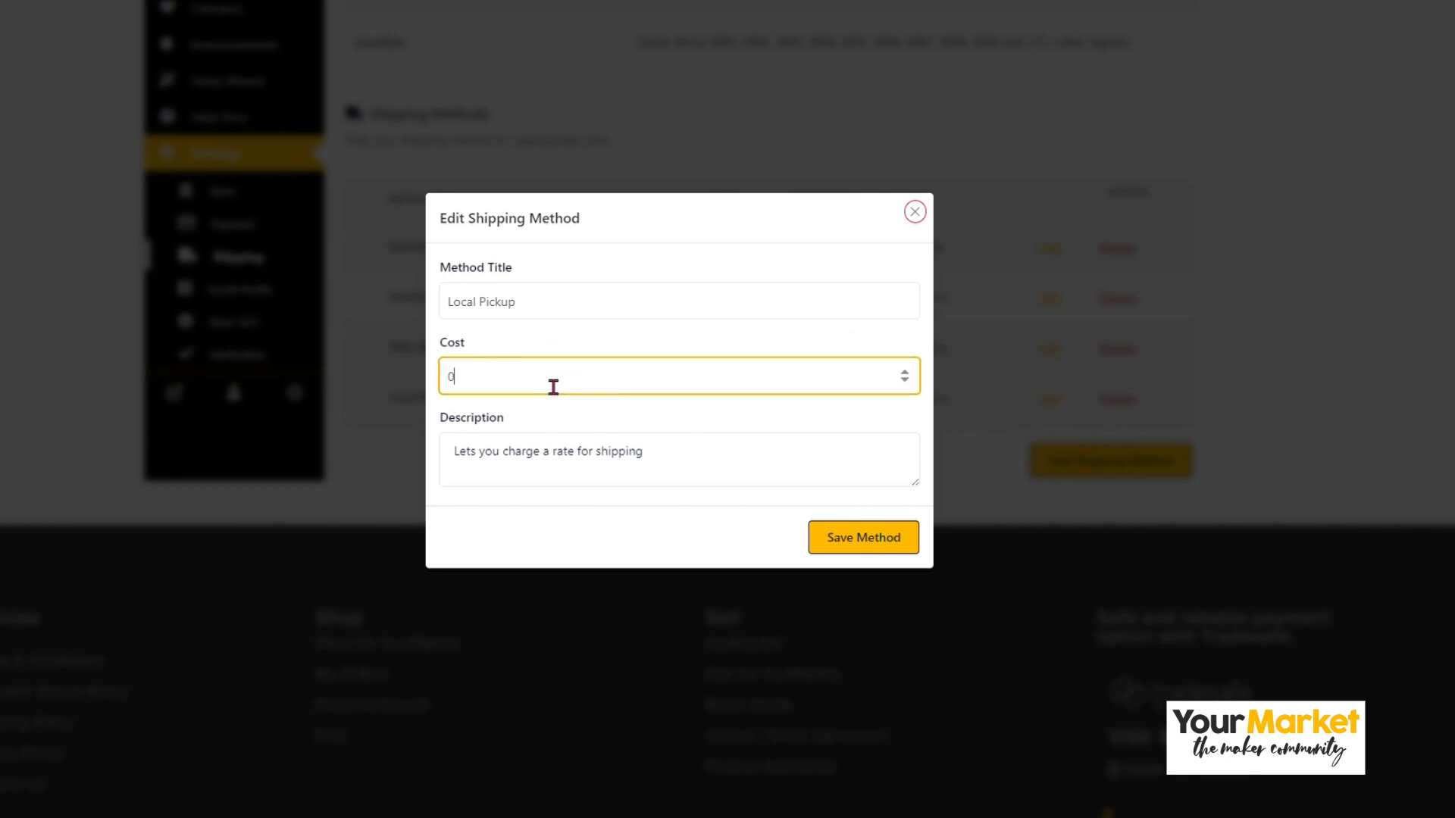
triple_click(514, 312)
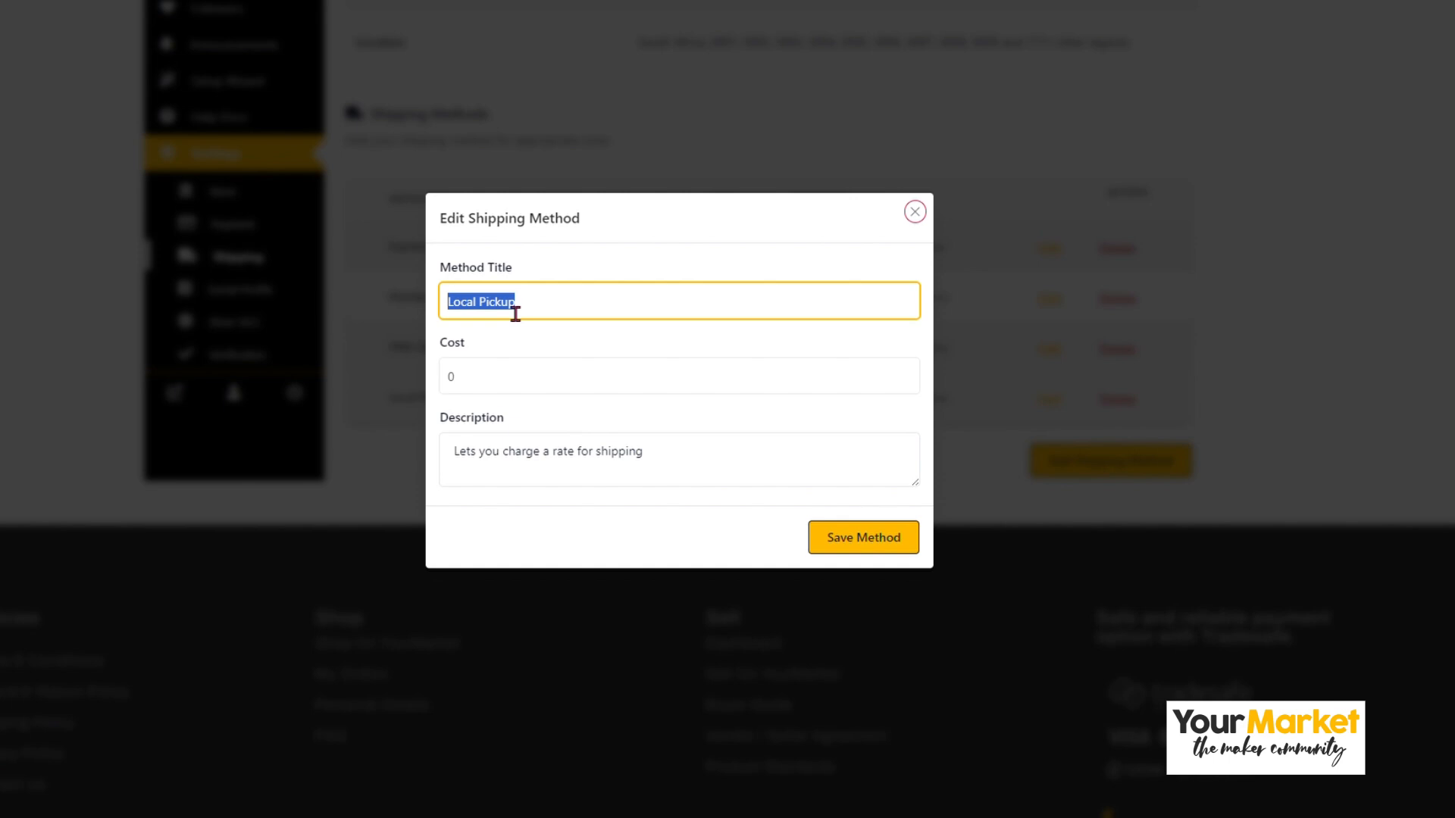
text(FREE COLL)
text(ECT)
key(BackSpace)
key(BackSpace)
key(BackSpace)
key(BackSpace)
key(BackSpace)
key(BackSpace)
key(BackSpace)
key(BackSpace)
key(BackSpace)
key(BackSpace)
key(BackSpace)
key(BackSpace)
text(COLLECTION - JHB ONLY)
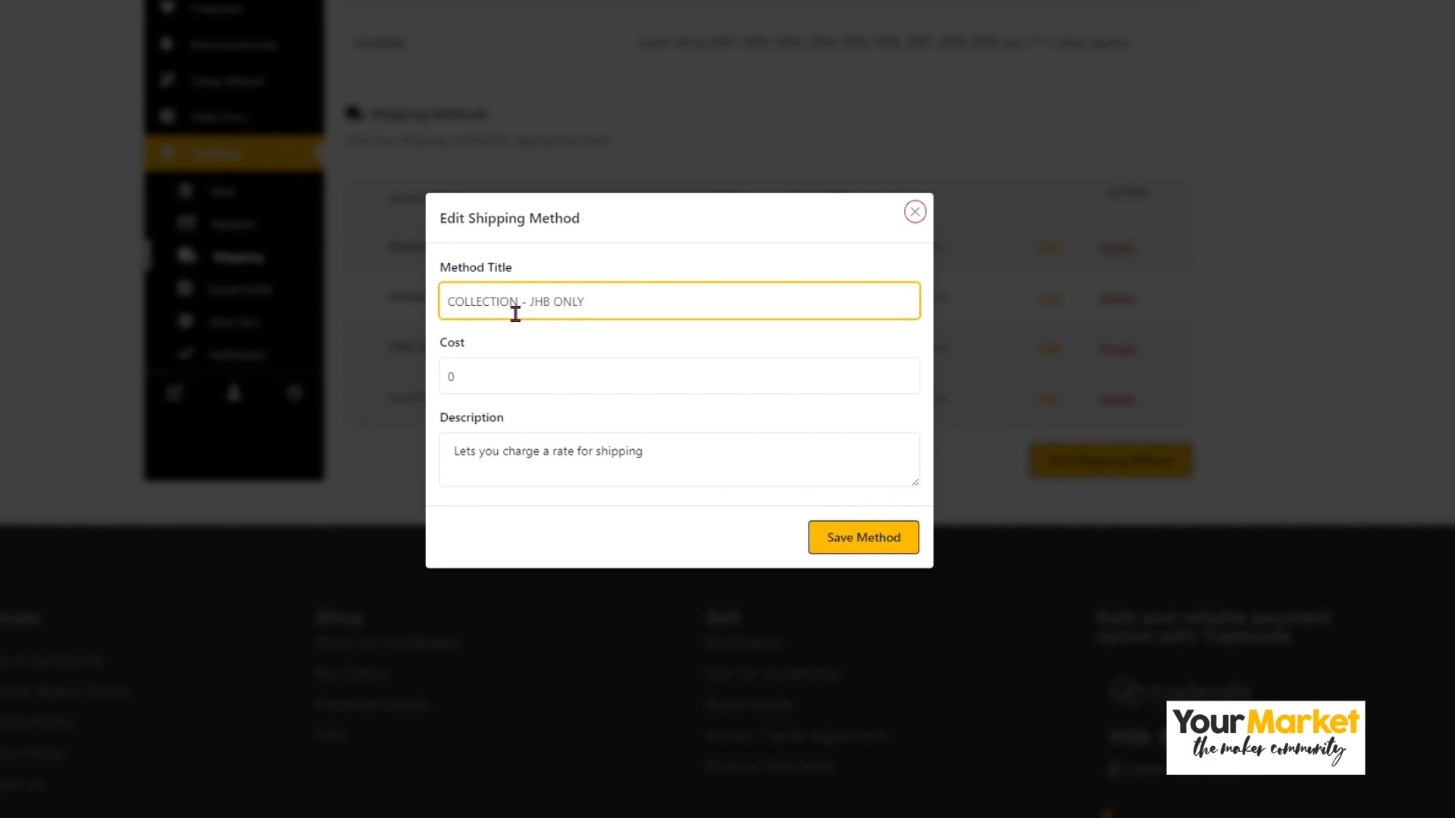
click(535, 341)
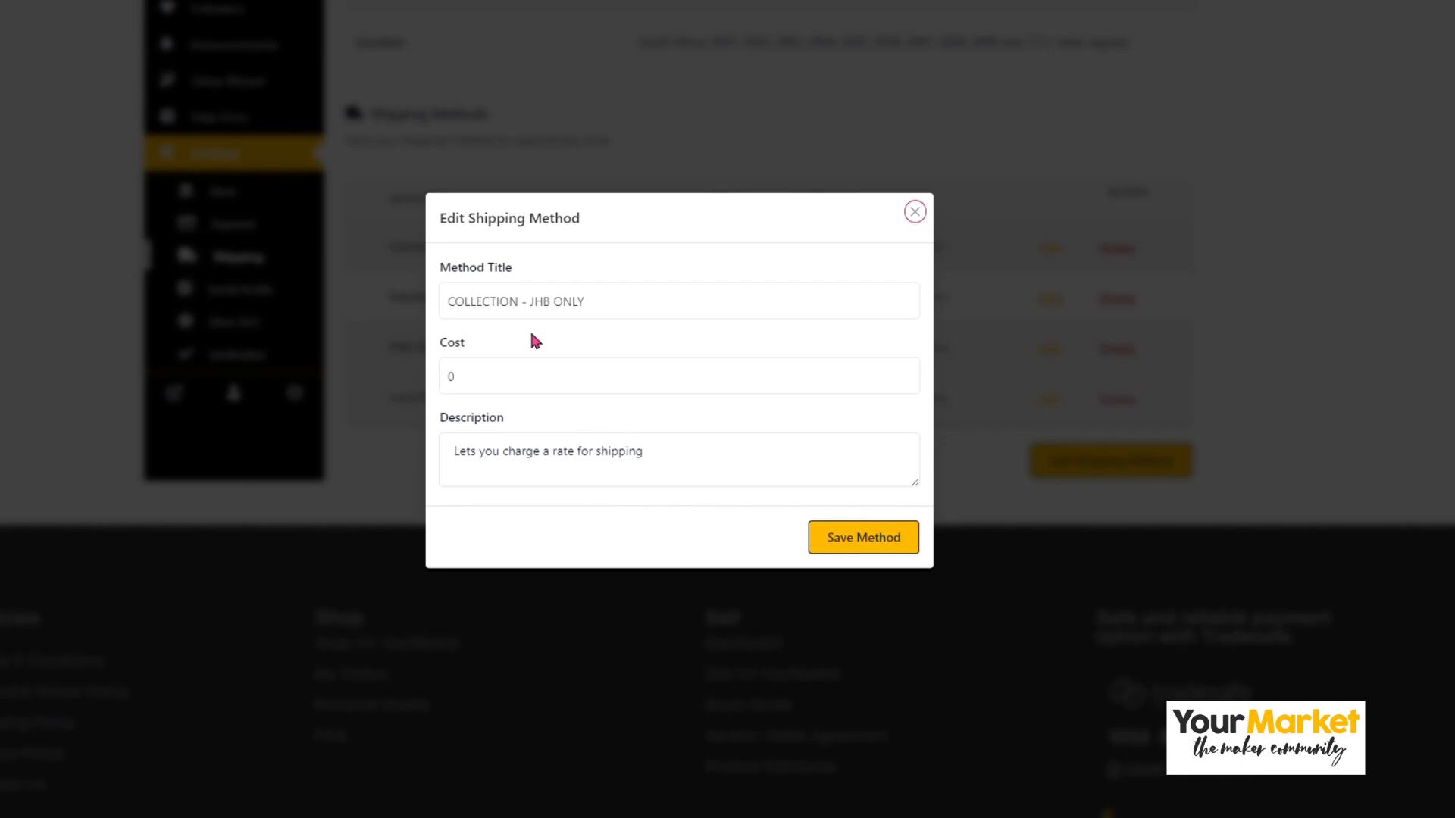
drag(532, 307, 721, 312)
key(BackSpace)
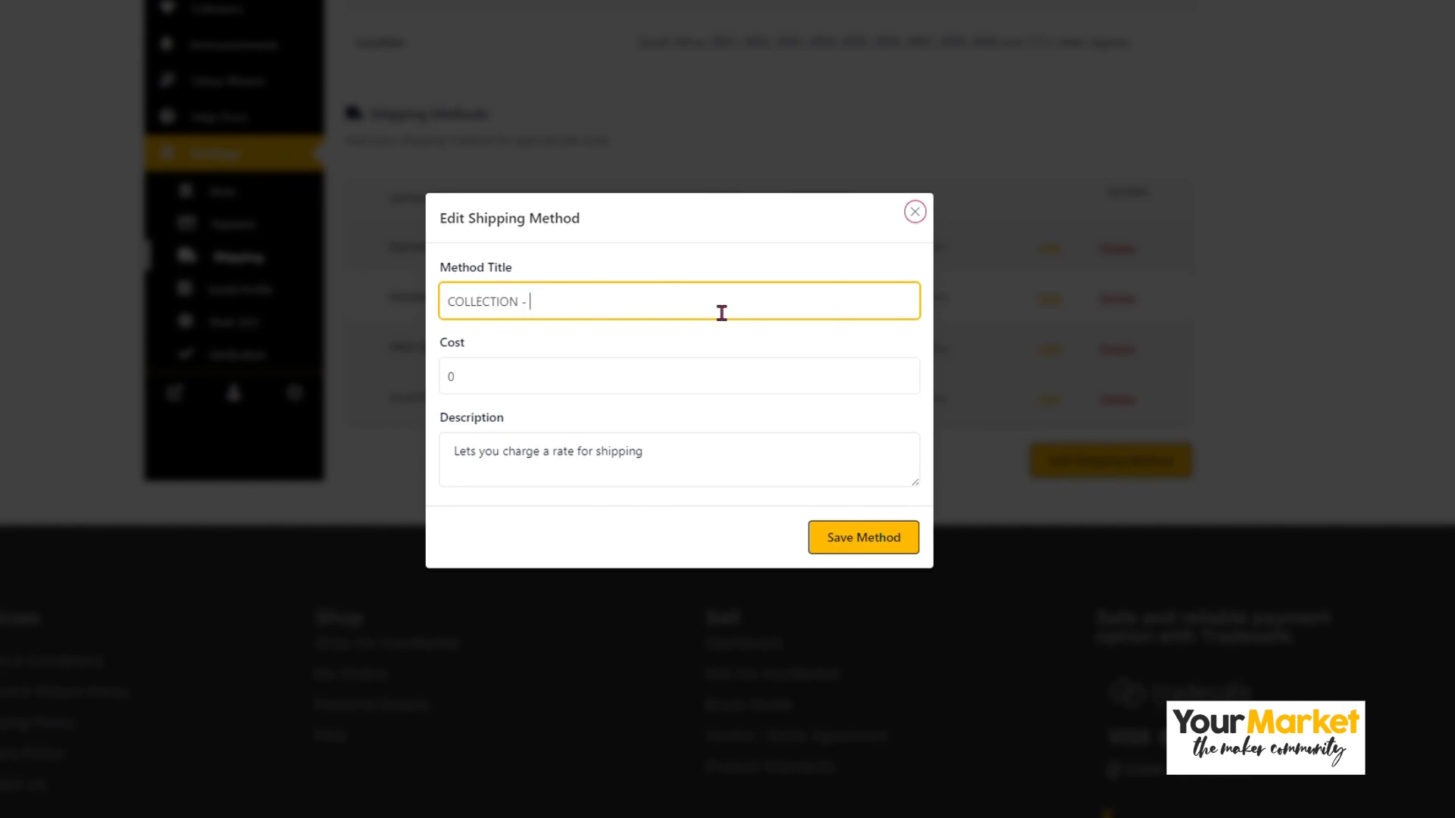
text(23 1st Ave )
text(Jhb Town)
click(488, 388)
Replace the default description with 'Collecting in store or'.
click(560, 455)
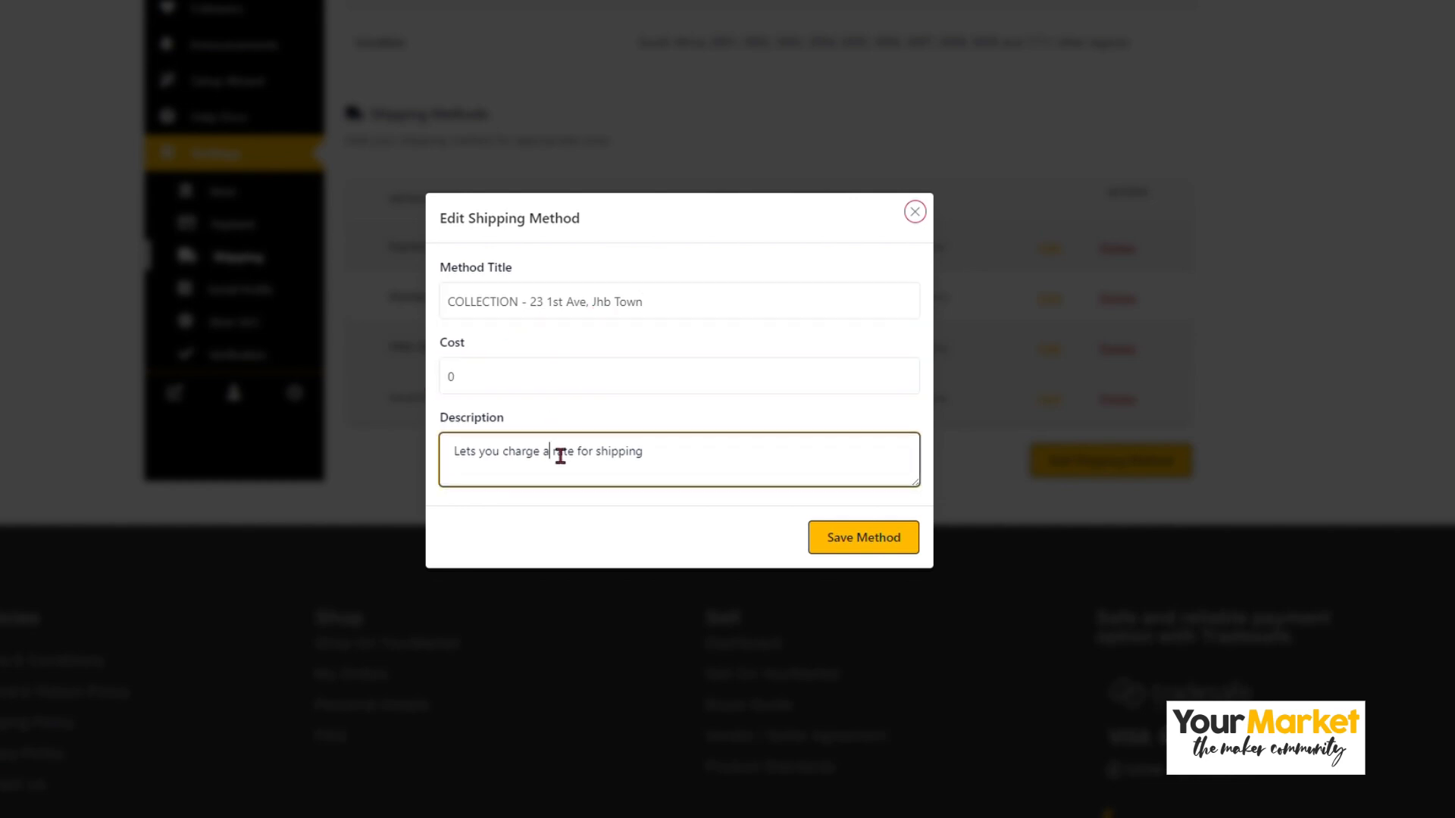
triple_click(560, 454)
text(Co)
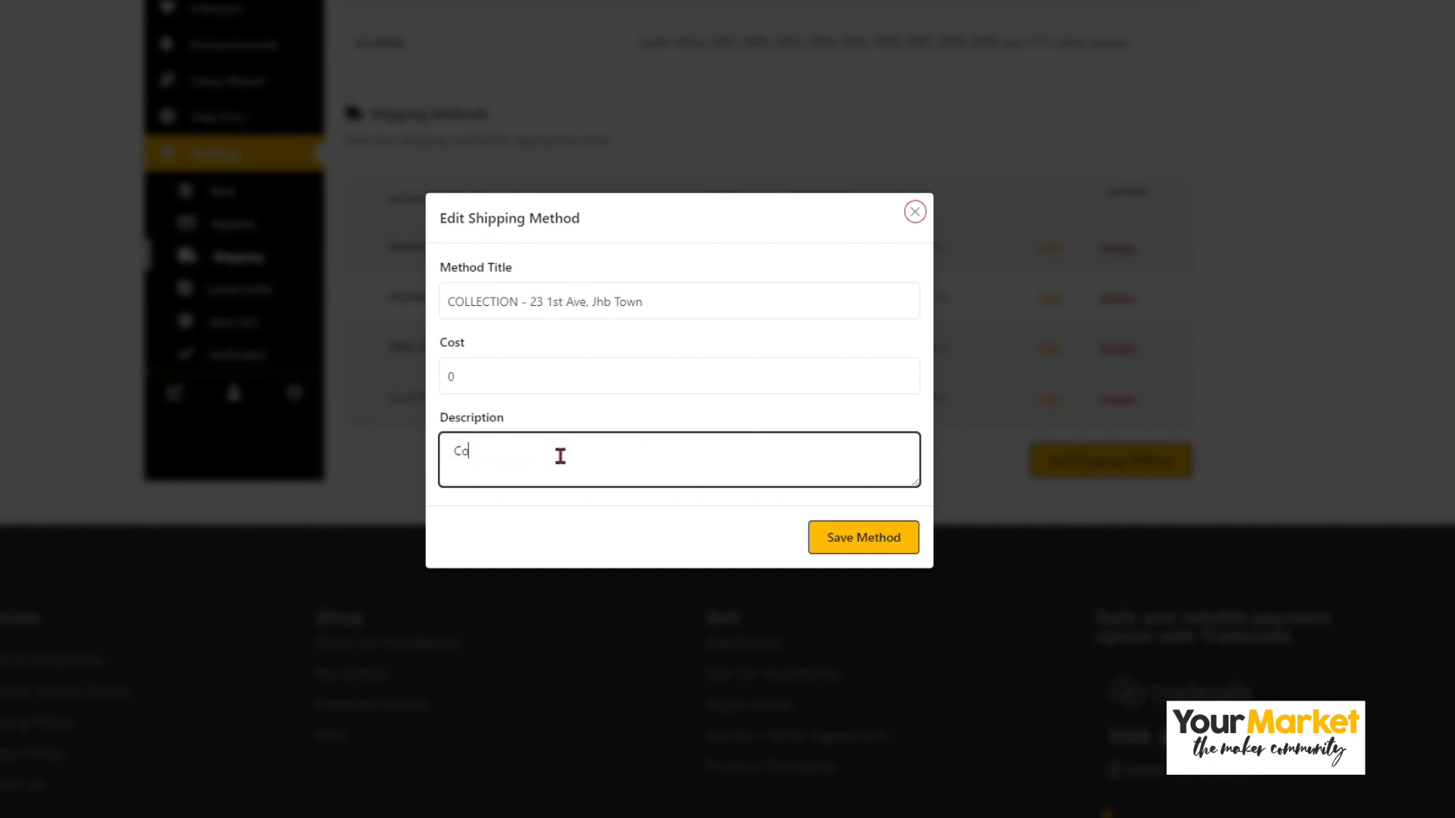
text(llecting in store or)
Save the COLLECTION method and return to the shipping zones list.
click(857, 540)
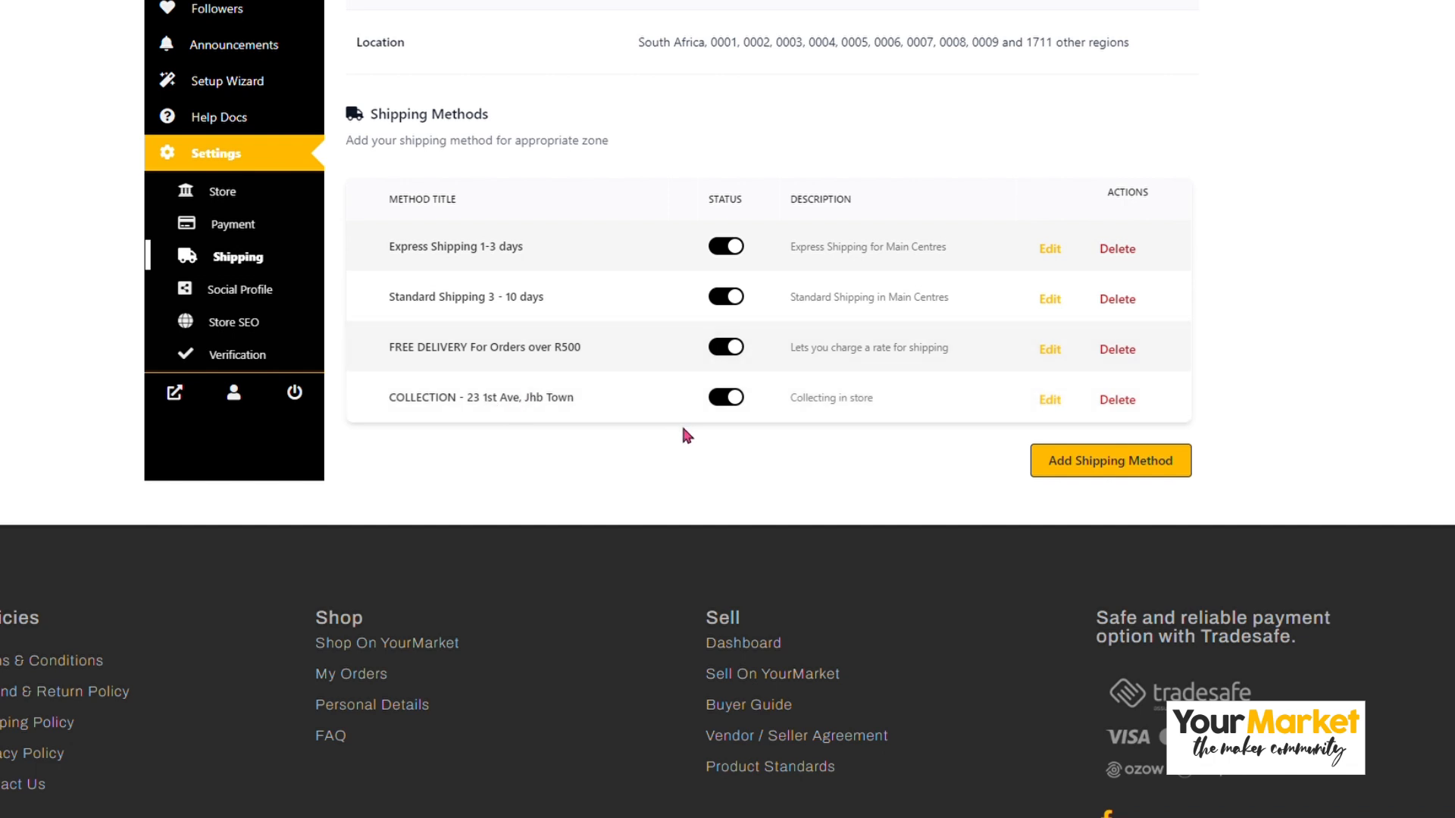
scroll(680, 423, up, 1)
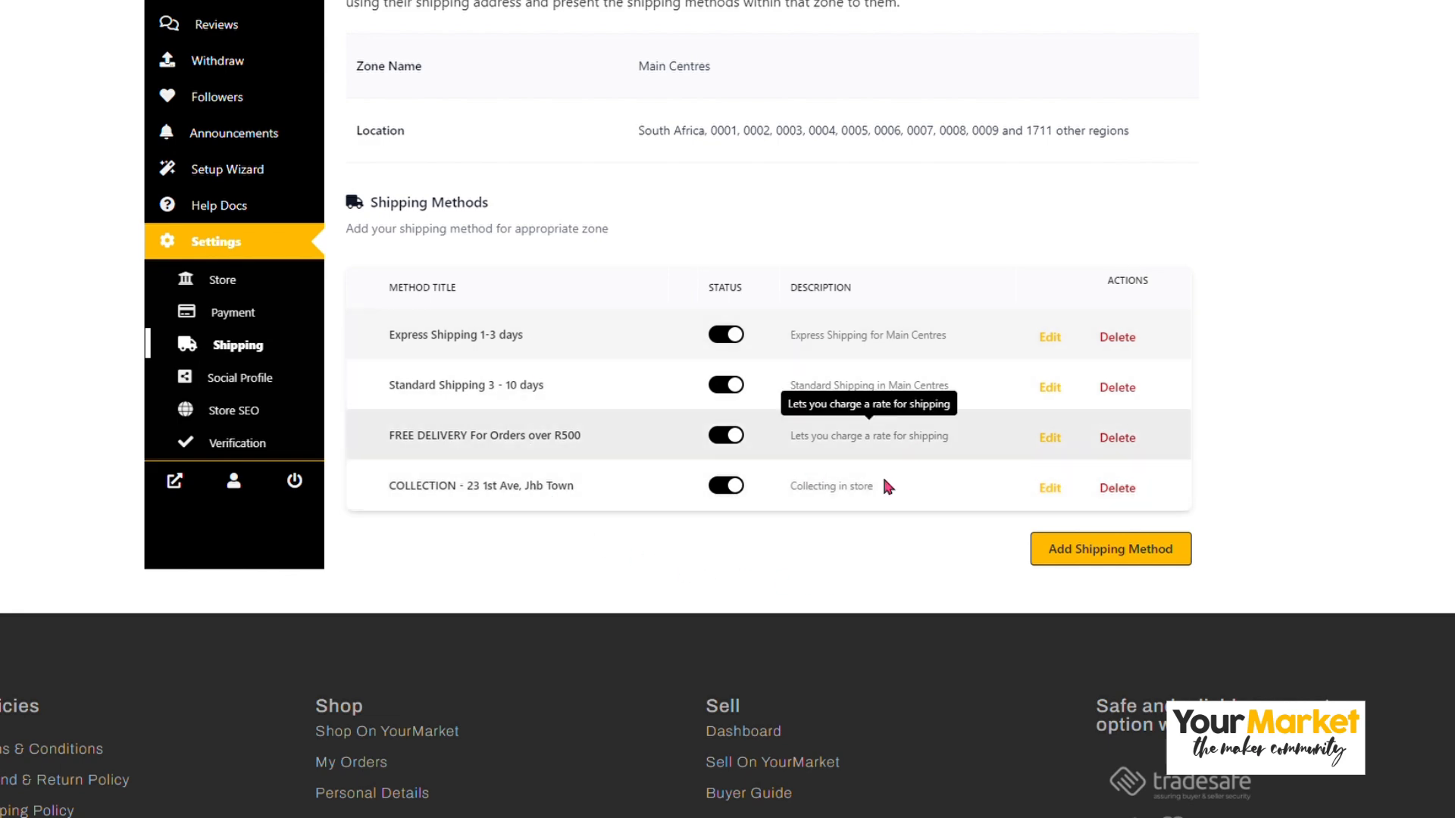
scroll(1059, 156, up, 2)
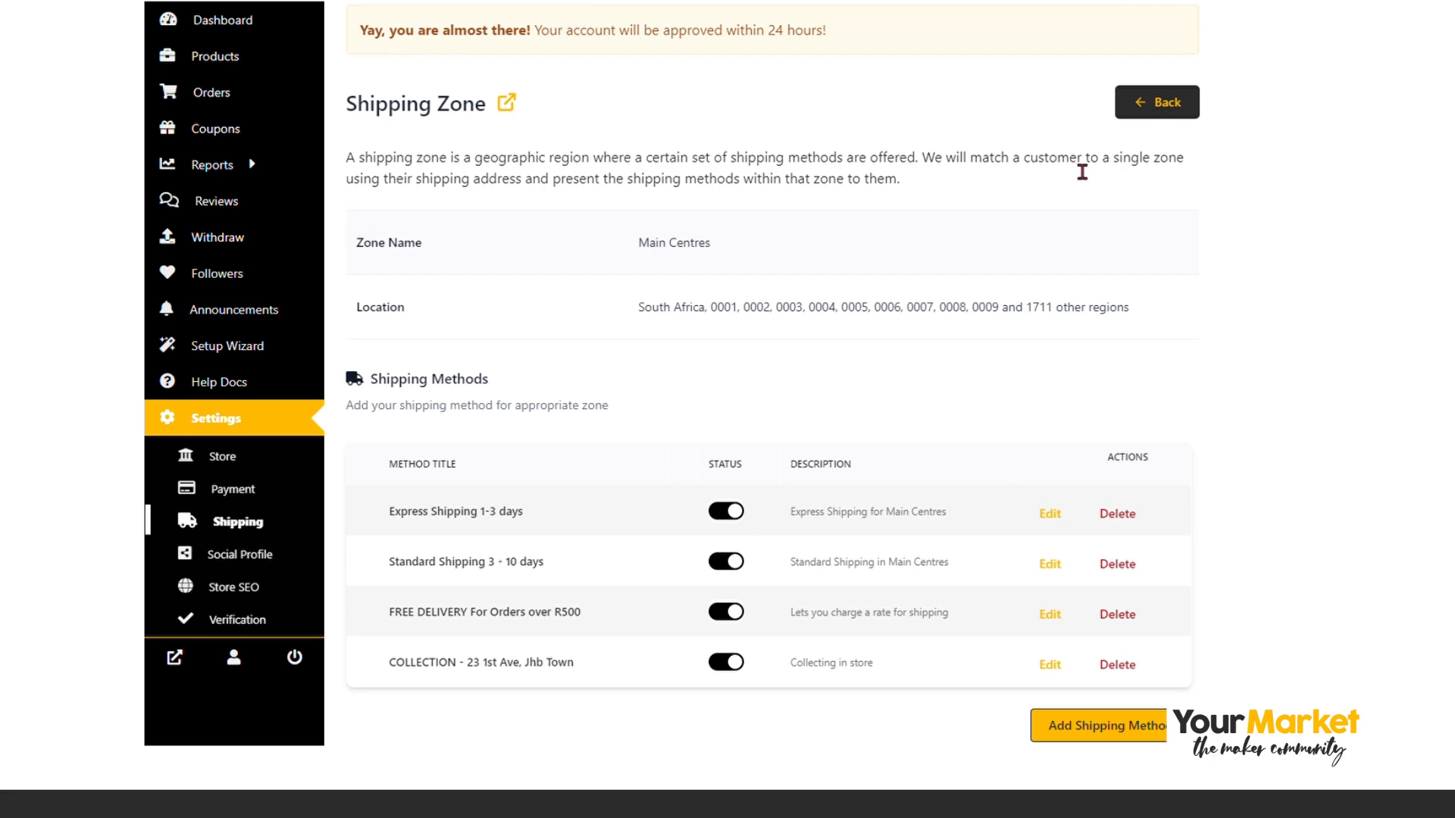
click(1166, 106)
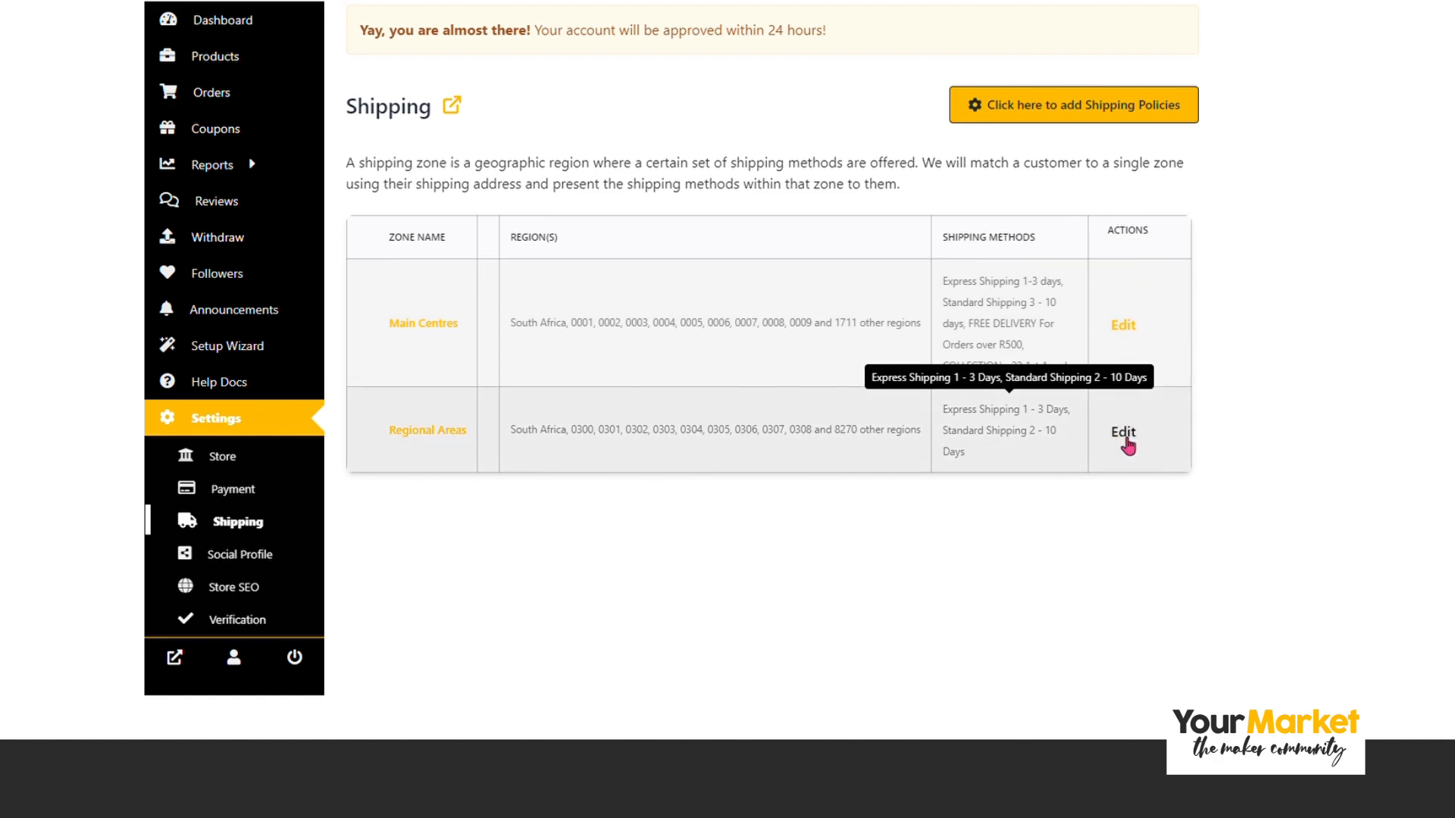
click(1126, 442)
Change the Express Shipping 1 - 3 Days cost from 120 to 150 and save.
scroll(1215, 467, down, 1)
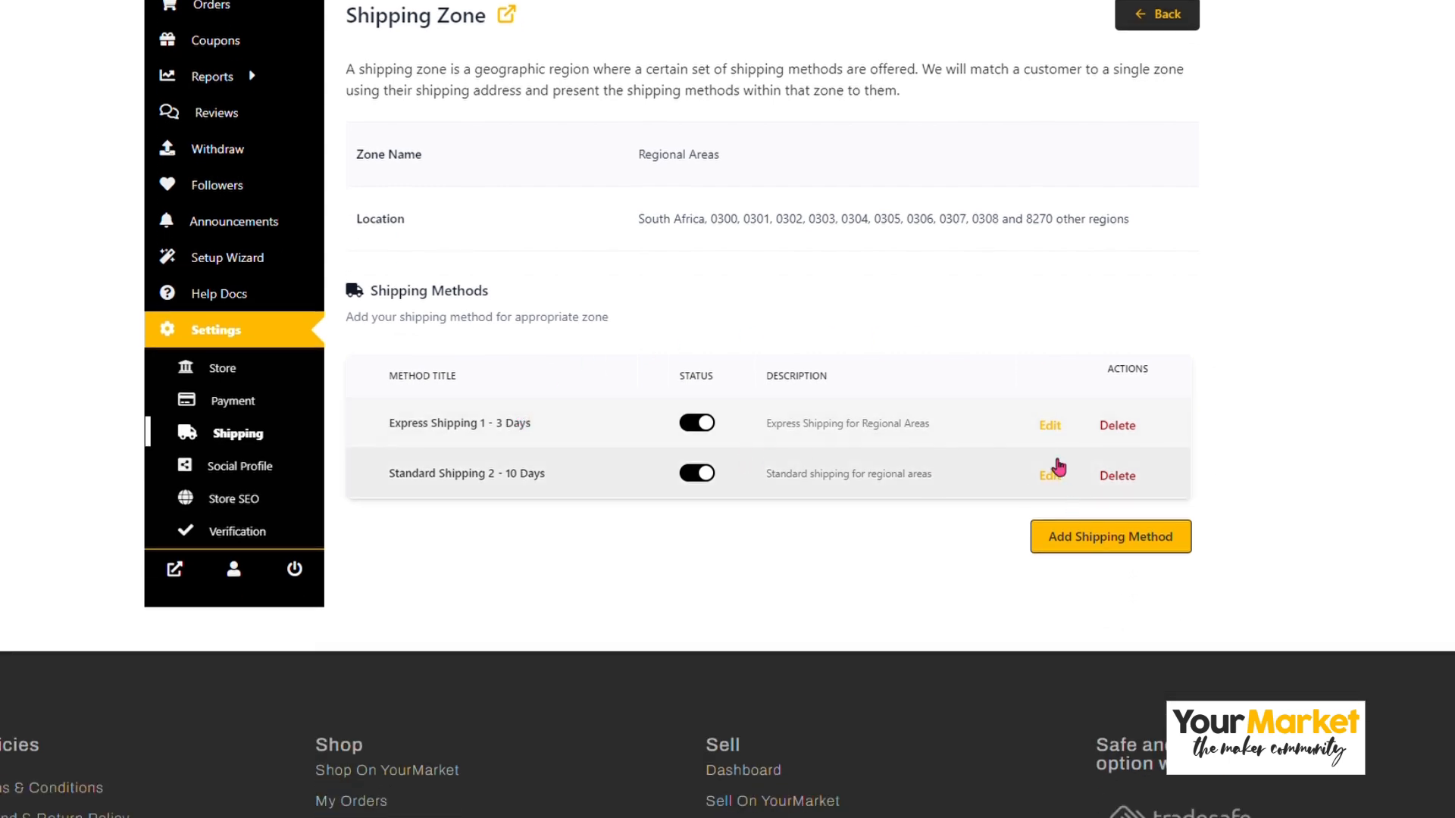
click(1050, 425)
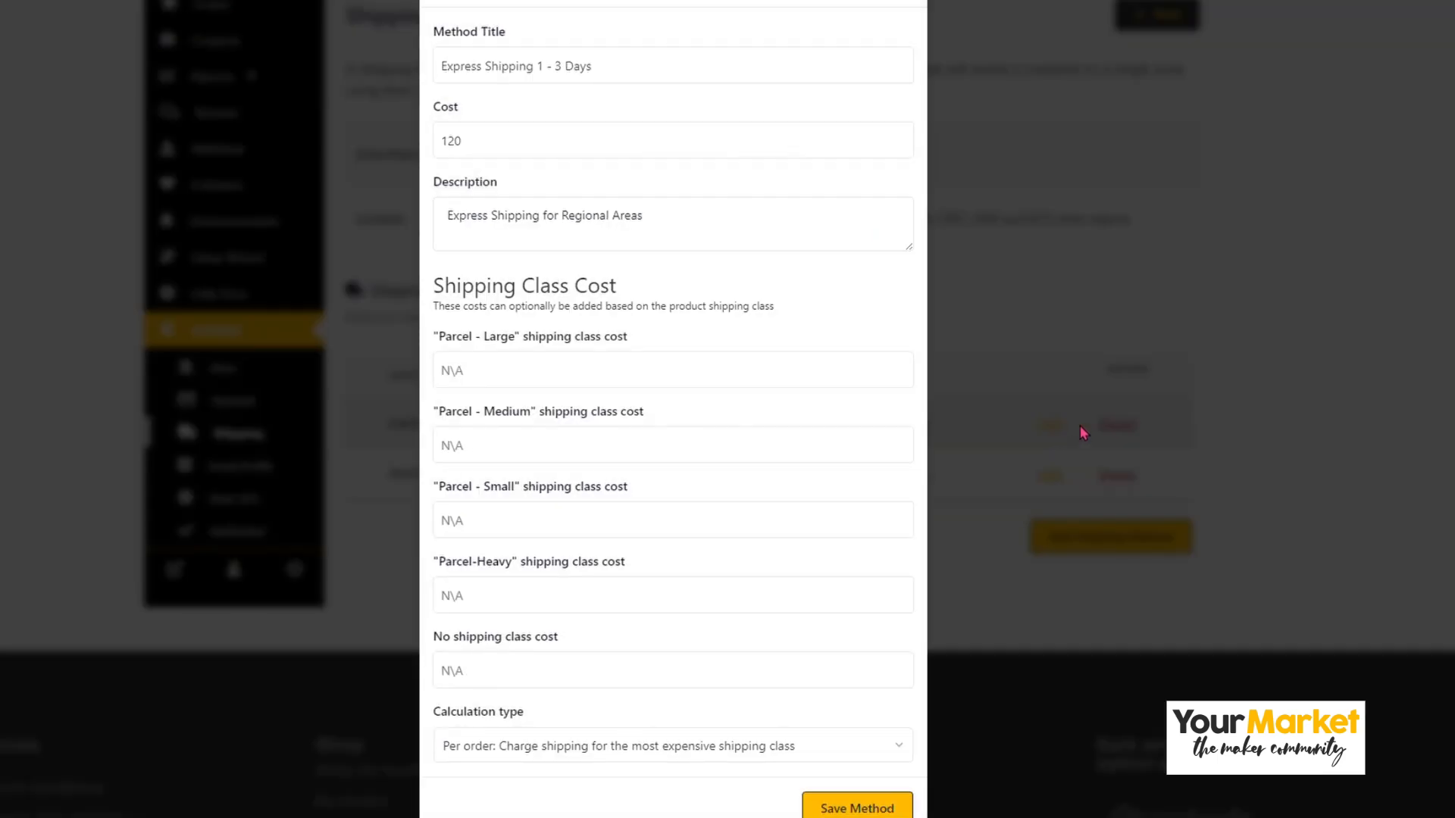
click(468, 156)
key(shift+Right)
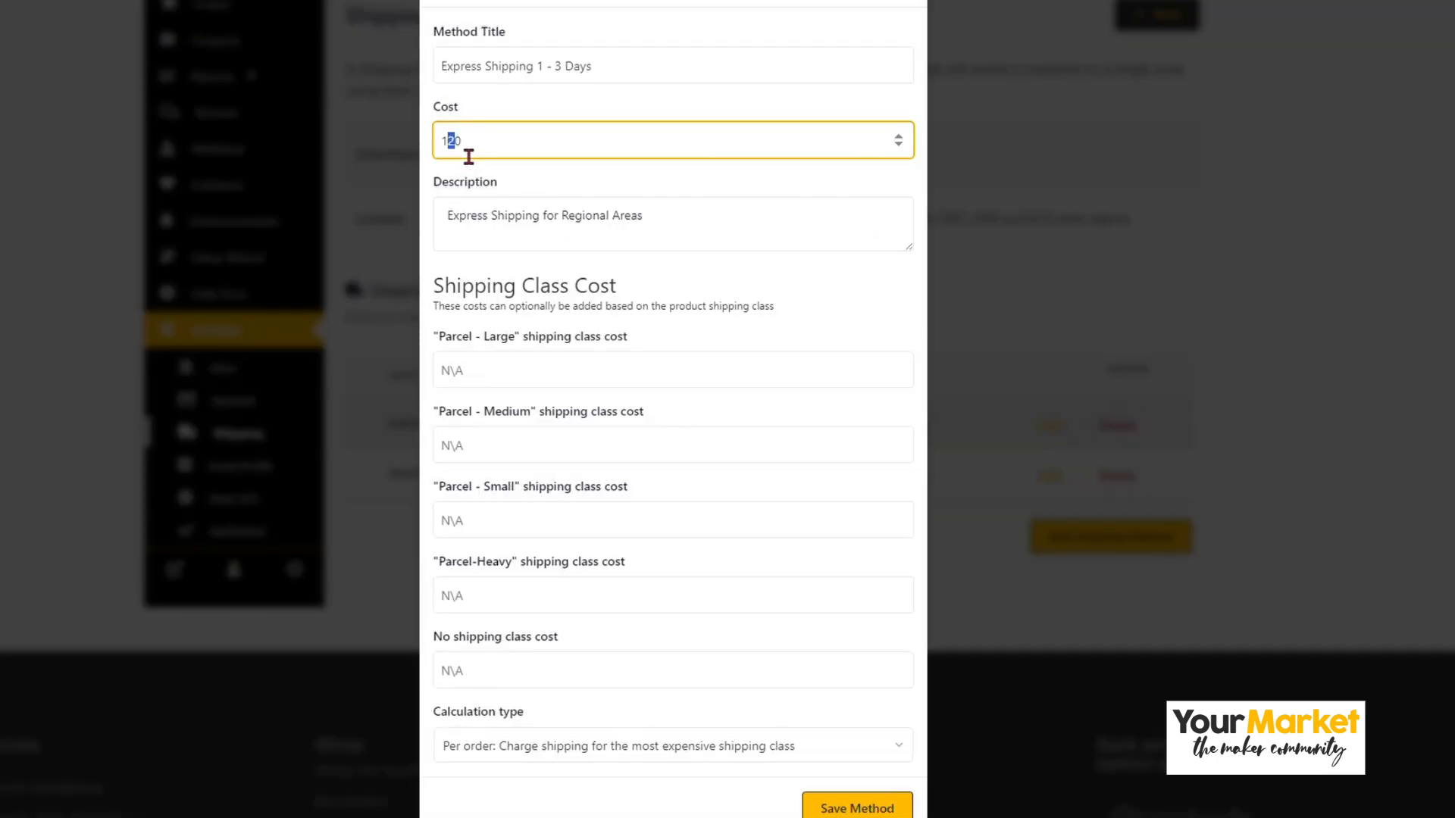
text(5)
click(573, 170)
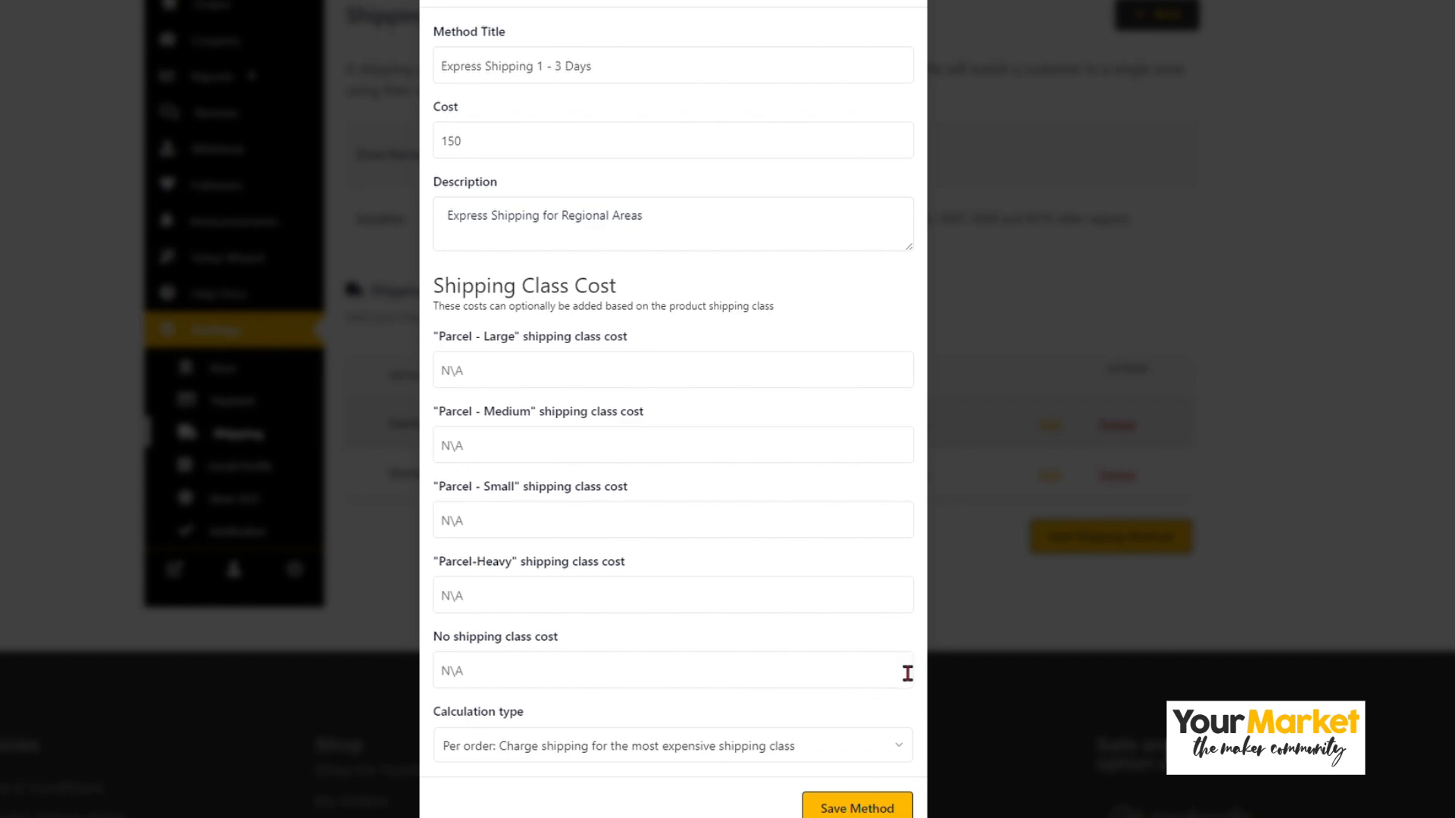
click(849, 805)
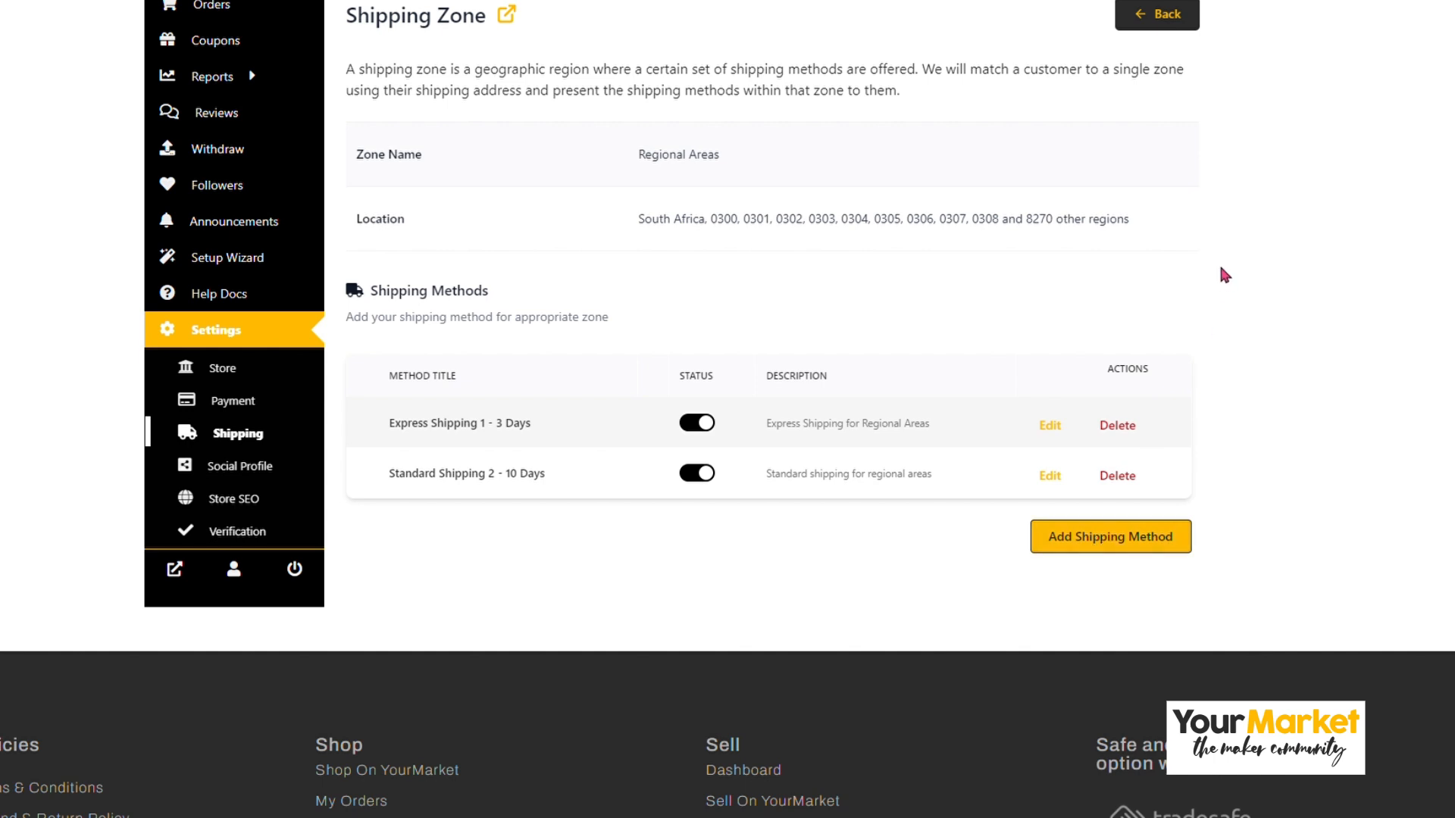
scroll(1224, 271, up, 1)
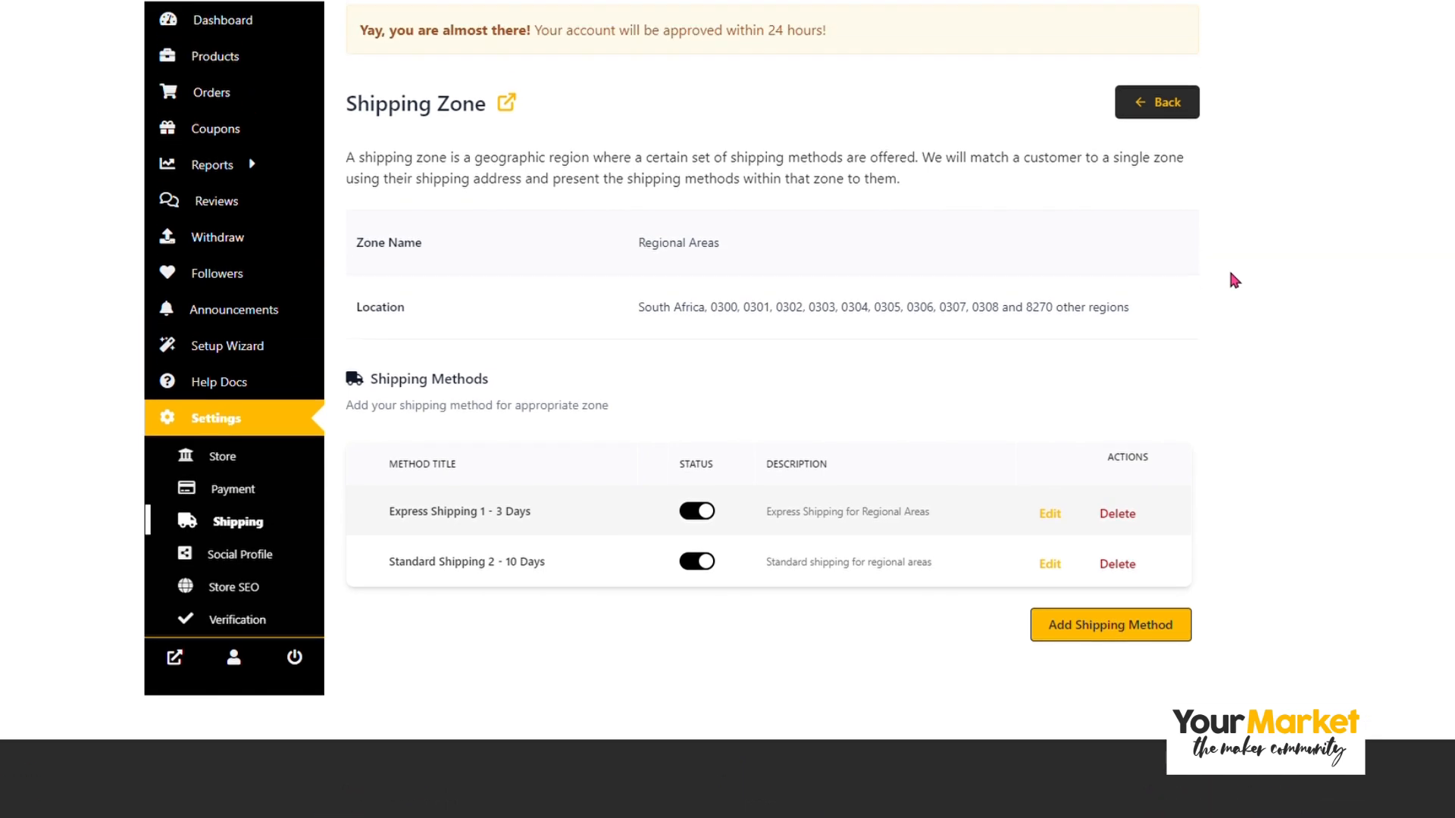